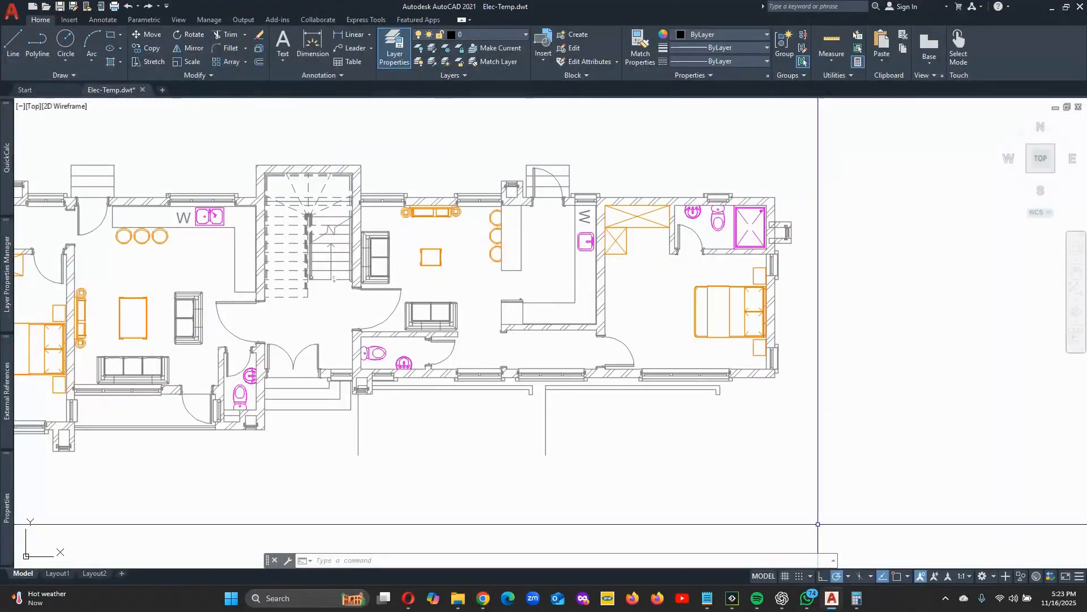
Measure the bedroom's inside width along its upper wall on the floor plan with a temporary line.
scroll(590, 263, "up", 4)
scroll(570, 255, "down", 4)
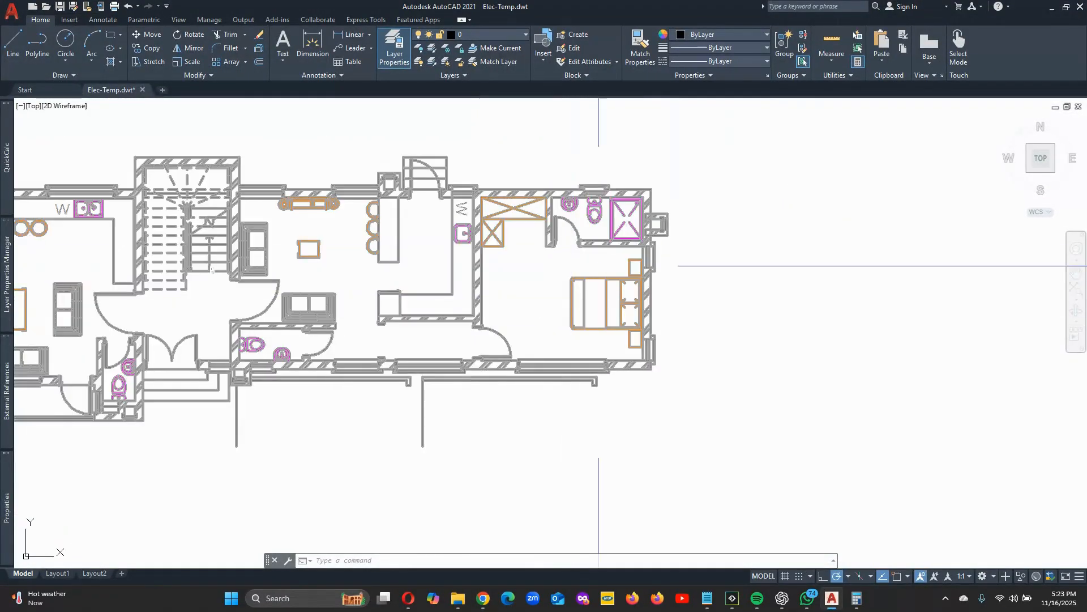
scroll(520, 279, "up", 4)
scroll(495, 296, "down", 2)
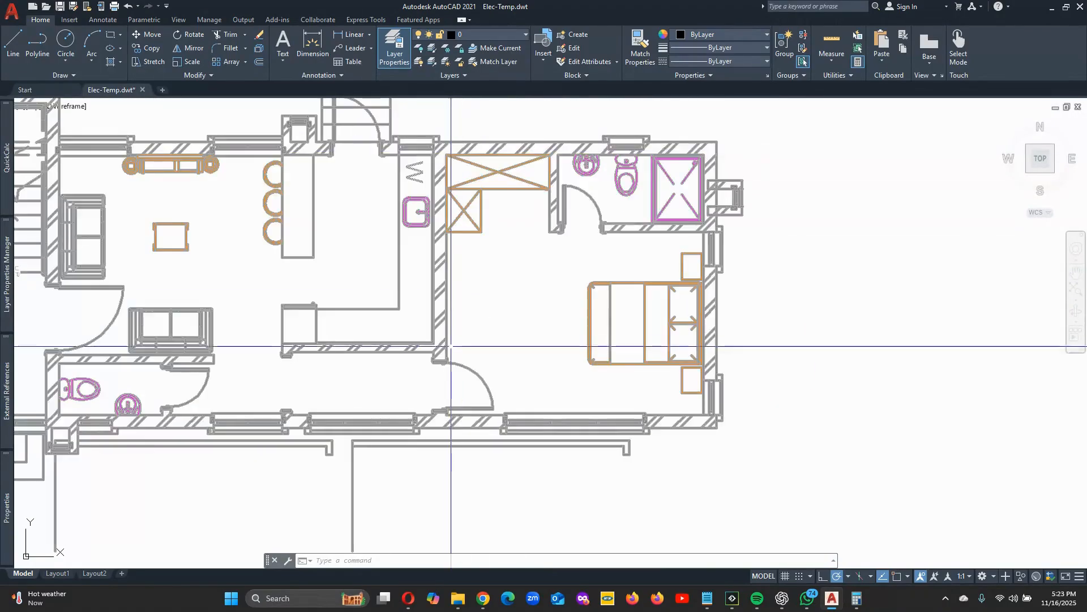
left_click(14, 44)
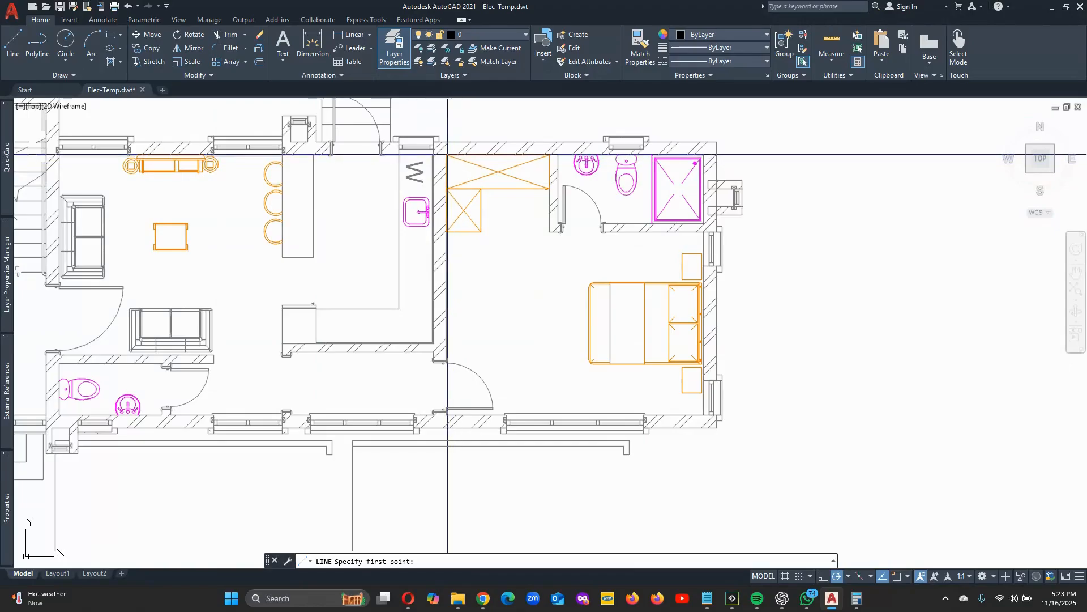
left_click(447, 155)
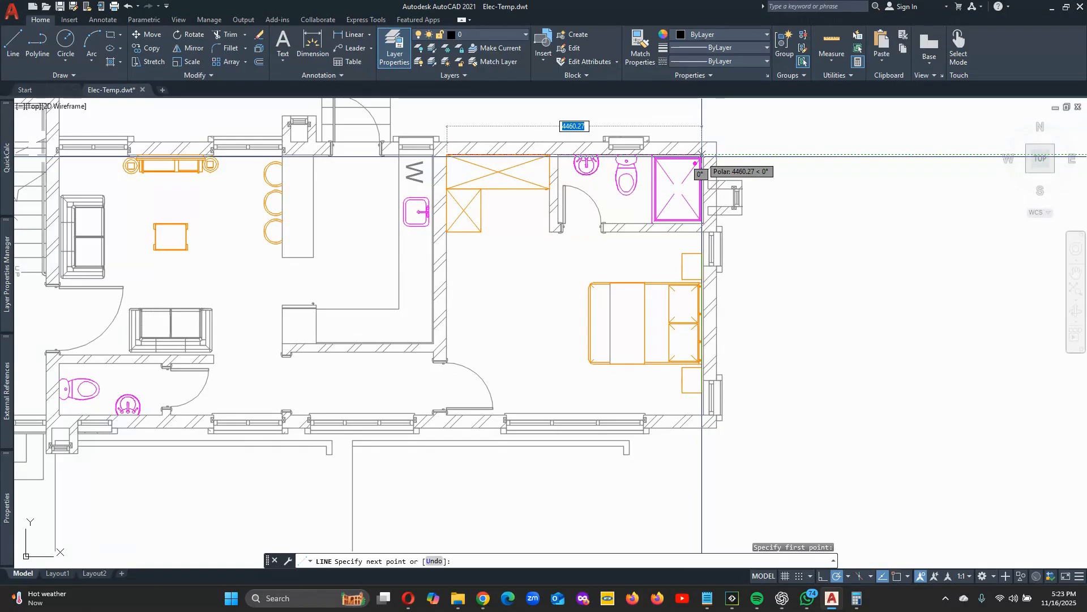
key("Escape")
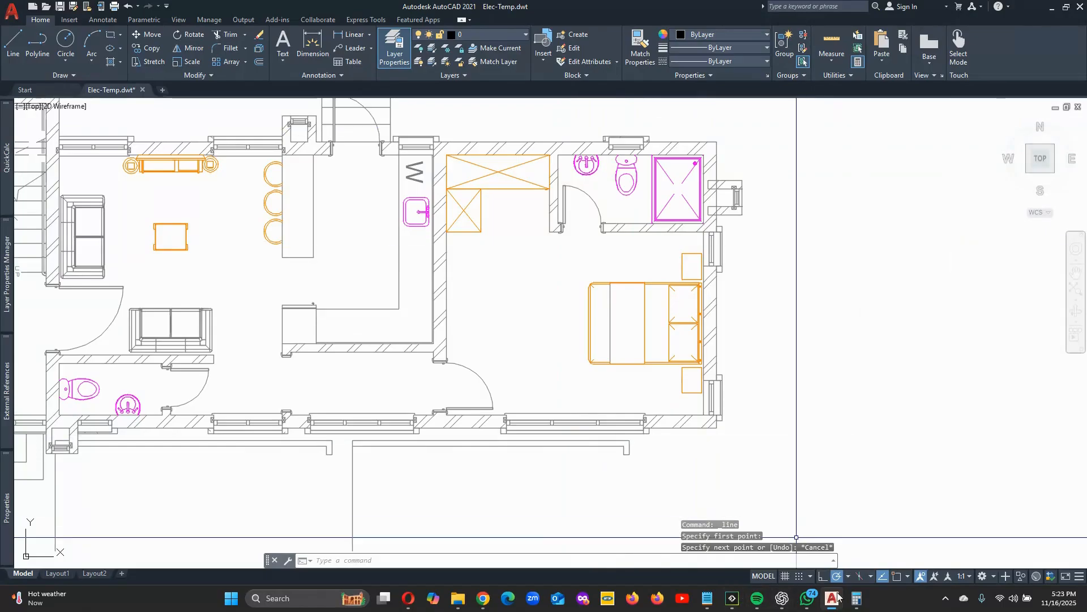
Switch to the Cintojon Electrical Design Toolkit in the browser and set the lighting use case to Bedroom.
left_click(1053, 8)
scroll(546, 362, "down", 1)
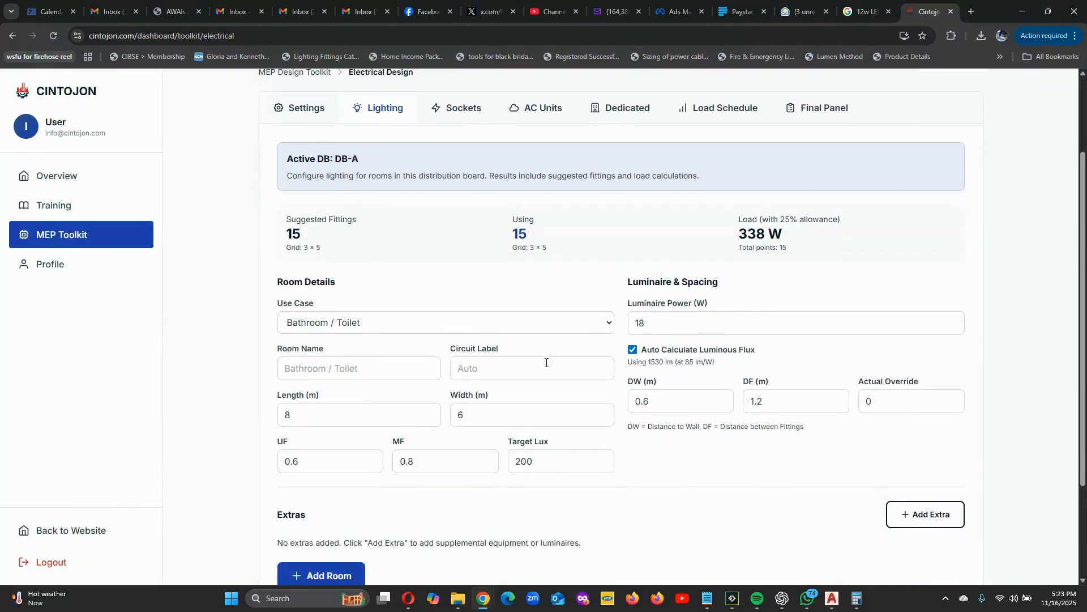
left_click(604, 325)
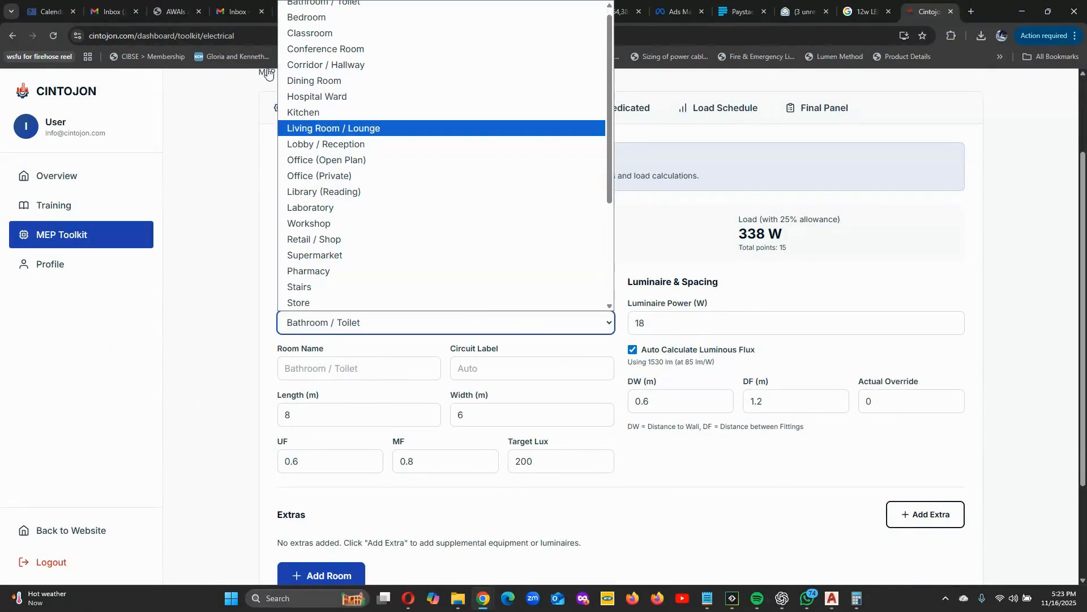
left_click(325, 21)
Name the bedroom R001 and assign it the circuit label L1-A.
scroll(388, 360, "down", 1)
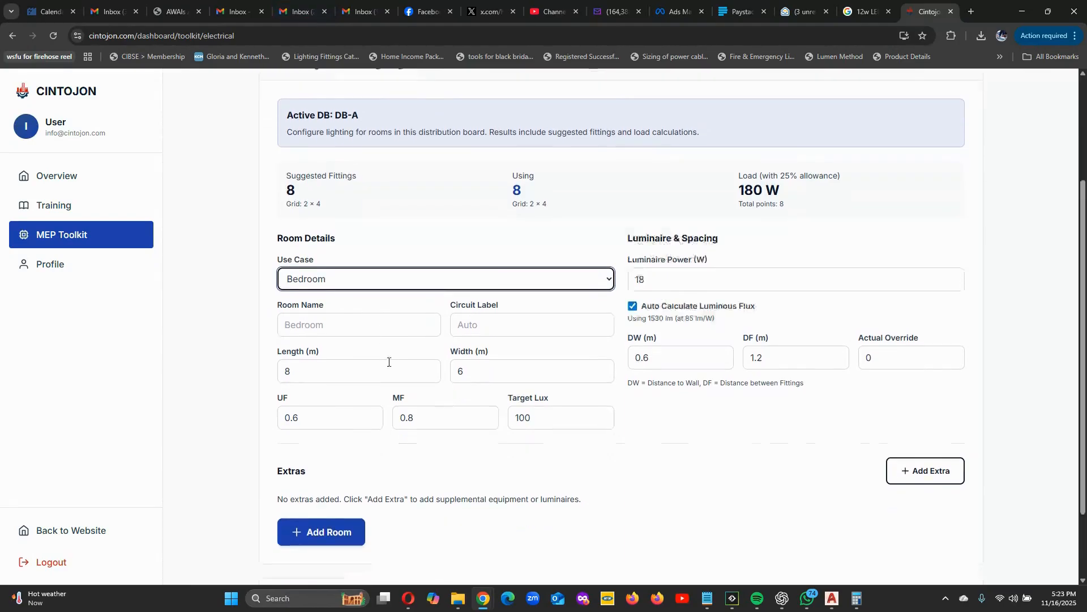
left_click(338, 316)
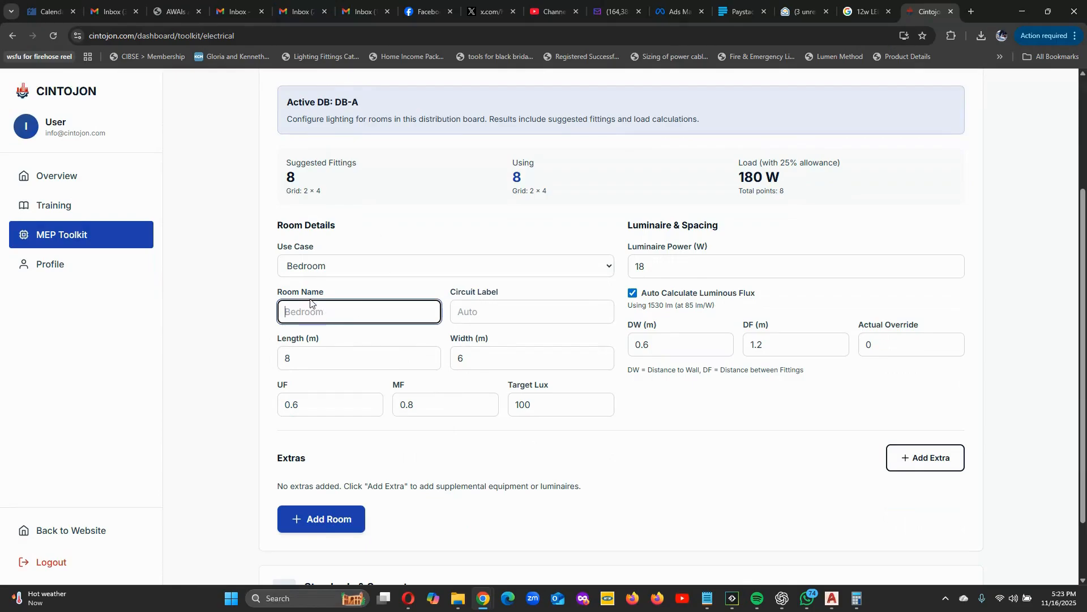
type("R001")
left_click(267, 335)
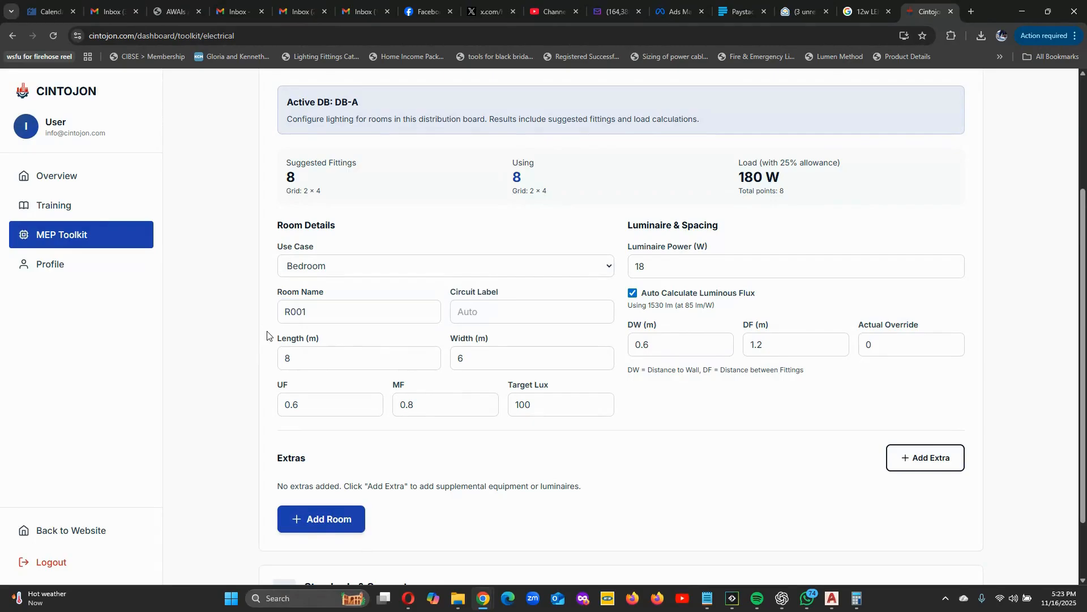
left_click(466, 310)
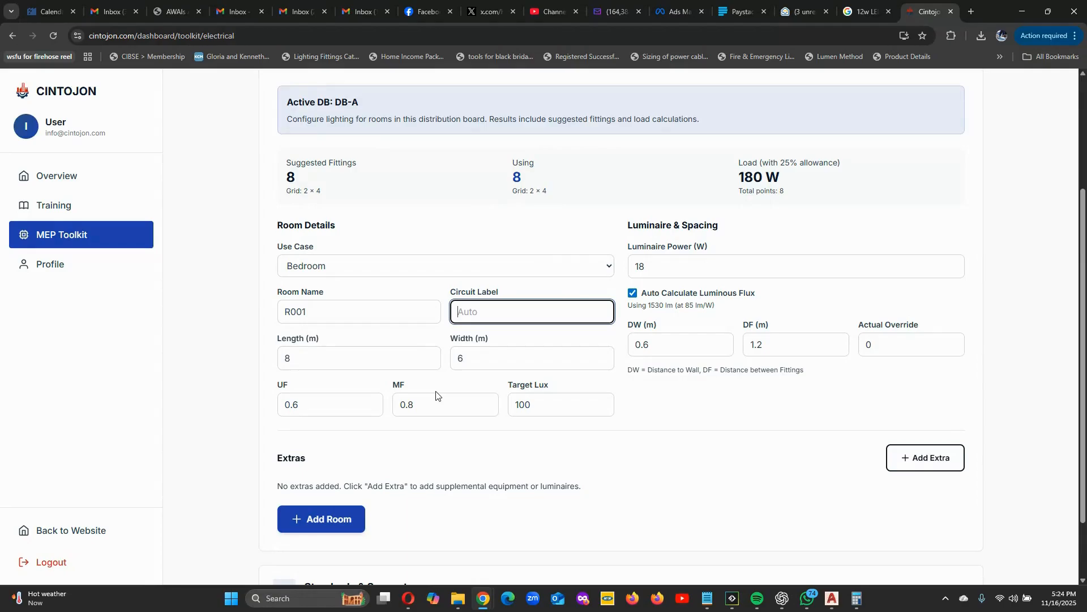
type("L1-A")
Set the luminaire power for room R001 to 6 W.
double_click(662, 263)
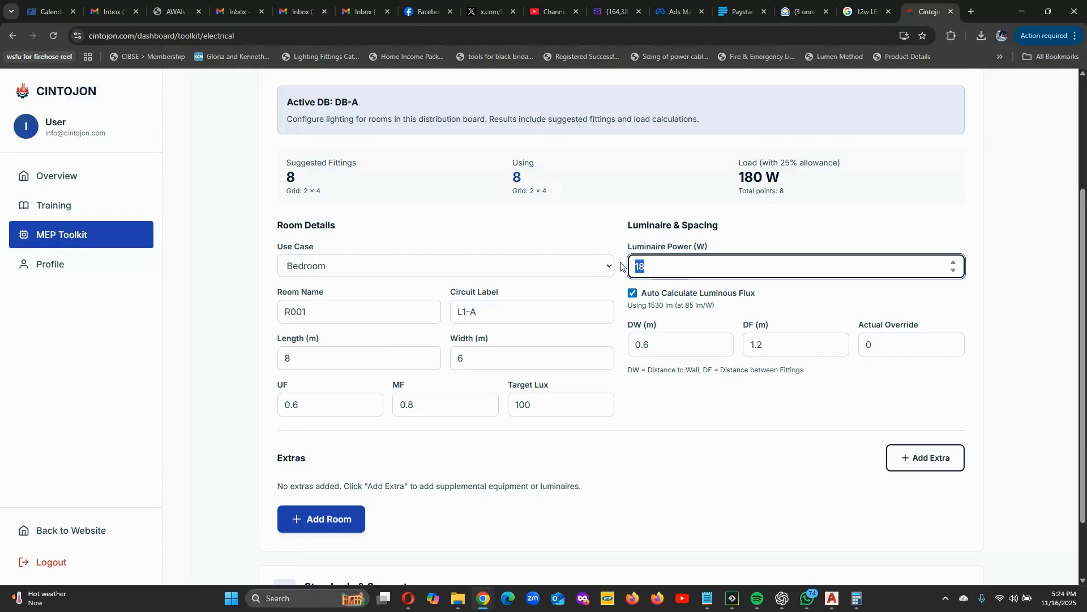
type("6")
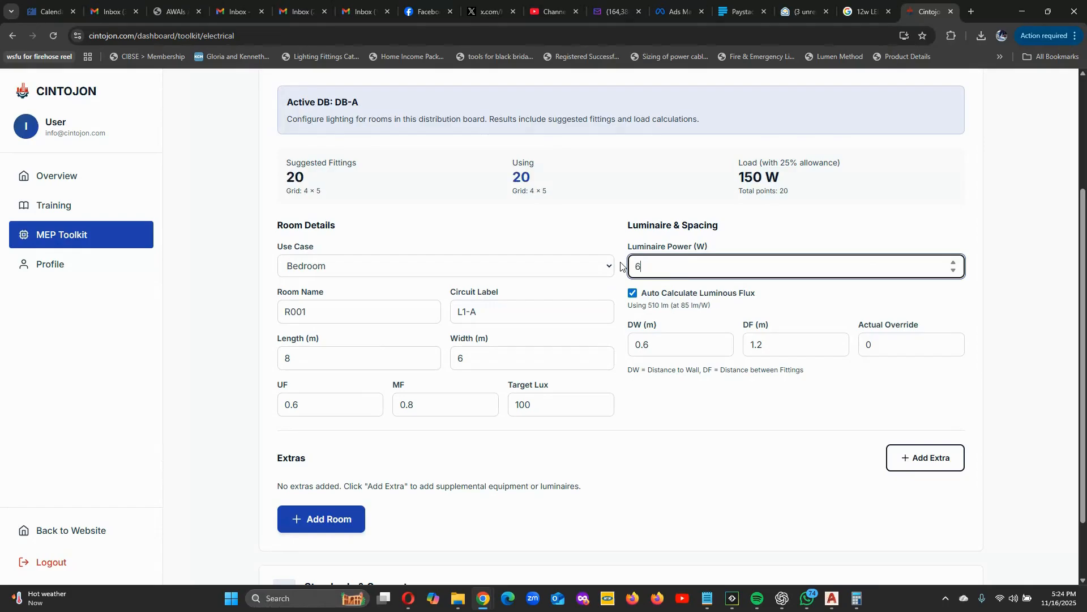
left_click(562, 228)
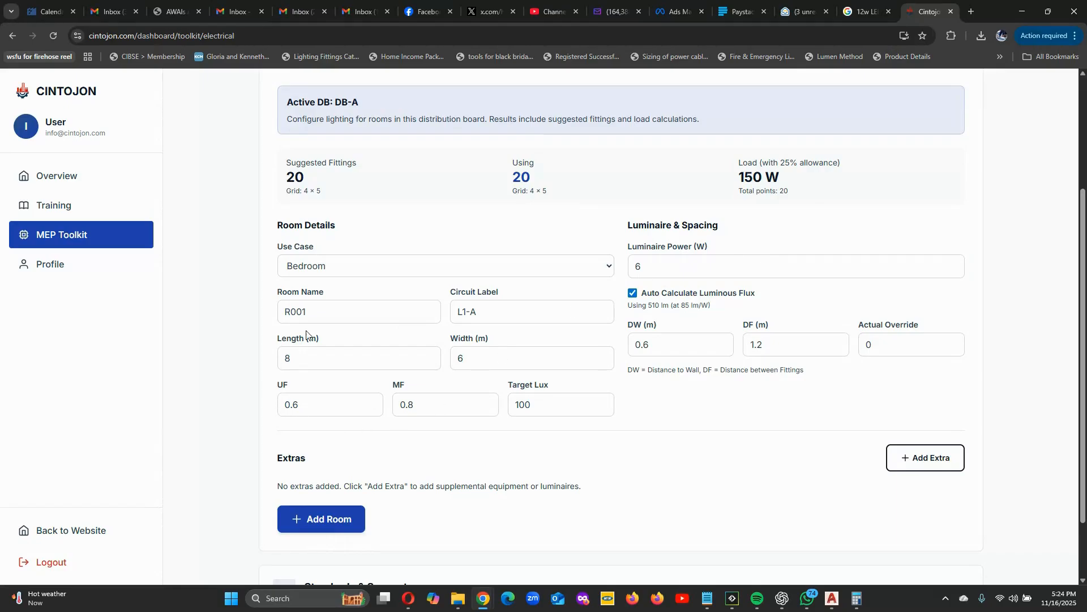
Set the room's length to 4.6 m and its width to 4.5 m.
left_click_drag(328, 364, 261, 364)
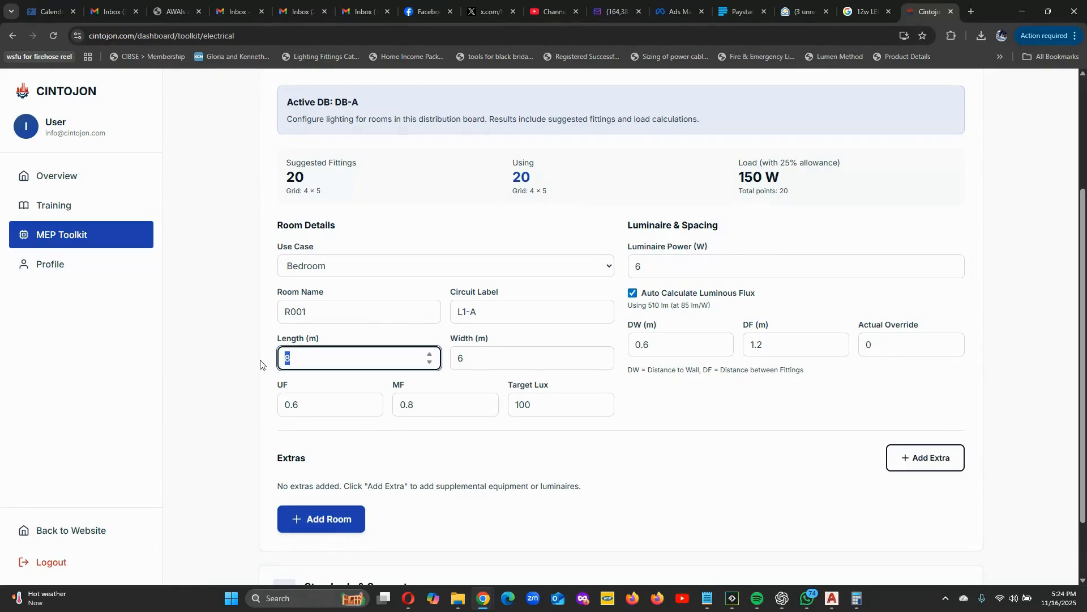
type("4")
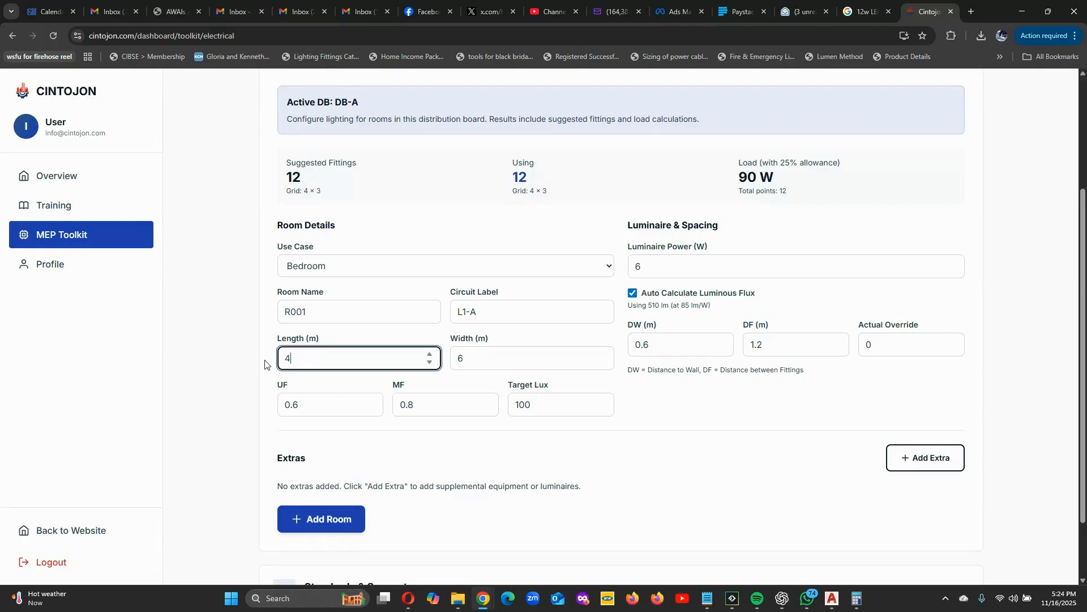
type(".6")
left_click_drag(480, 367, 426, 360)
type("4.5")
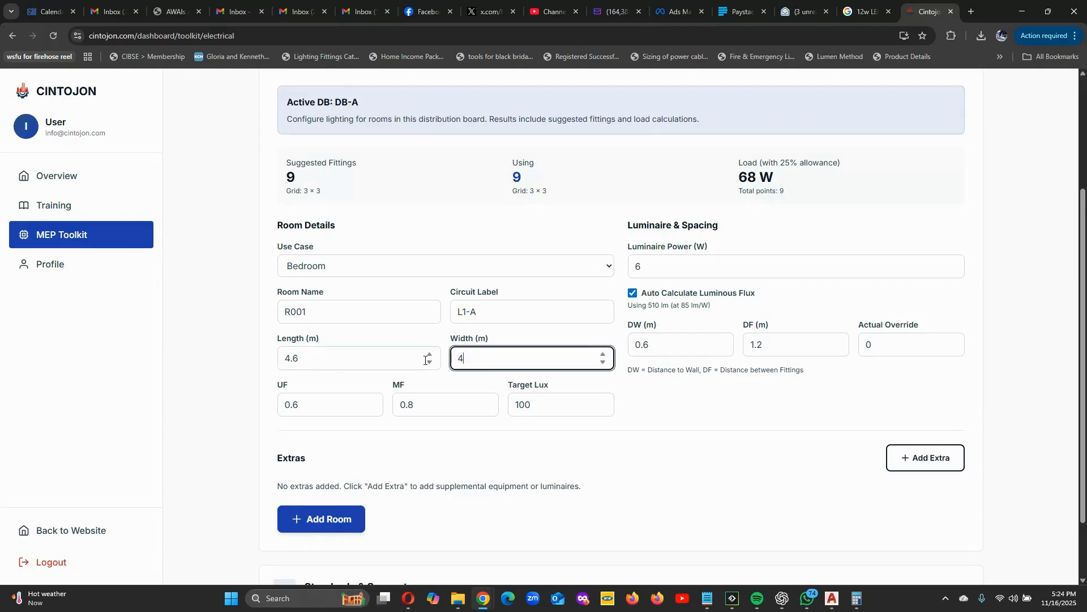
left_click(689, 409)
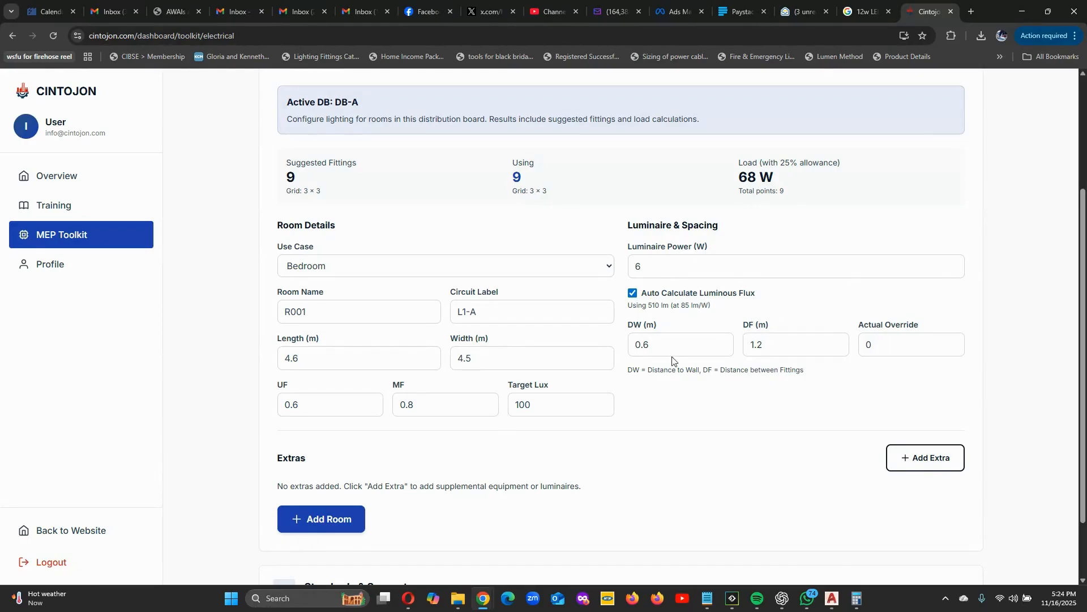
Review the suggested fittings, grid and load for room R001 against its room details, luminaire spacing and extras settings.
scroll(674, 390, "down", 1)
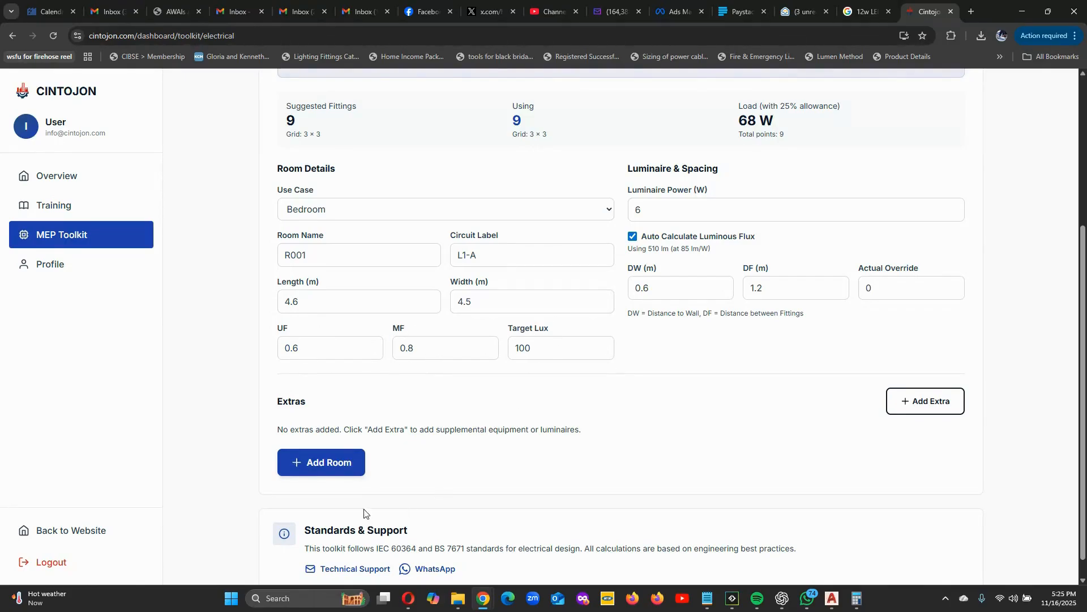
scroll(493, 418, "up", 2)
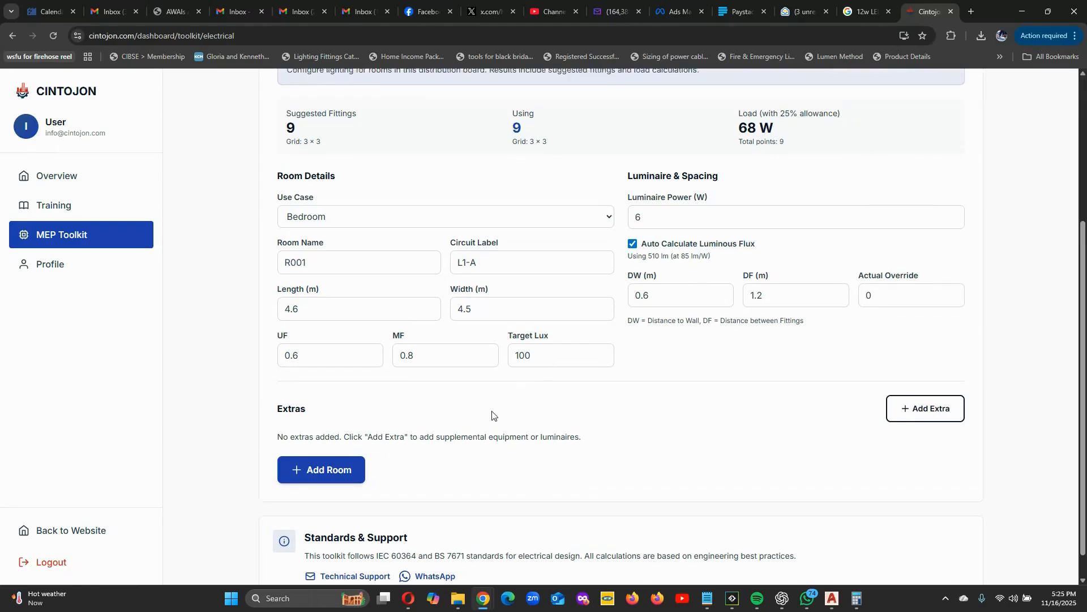
scroll(493, 410, "up", 2)
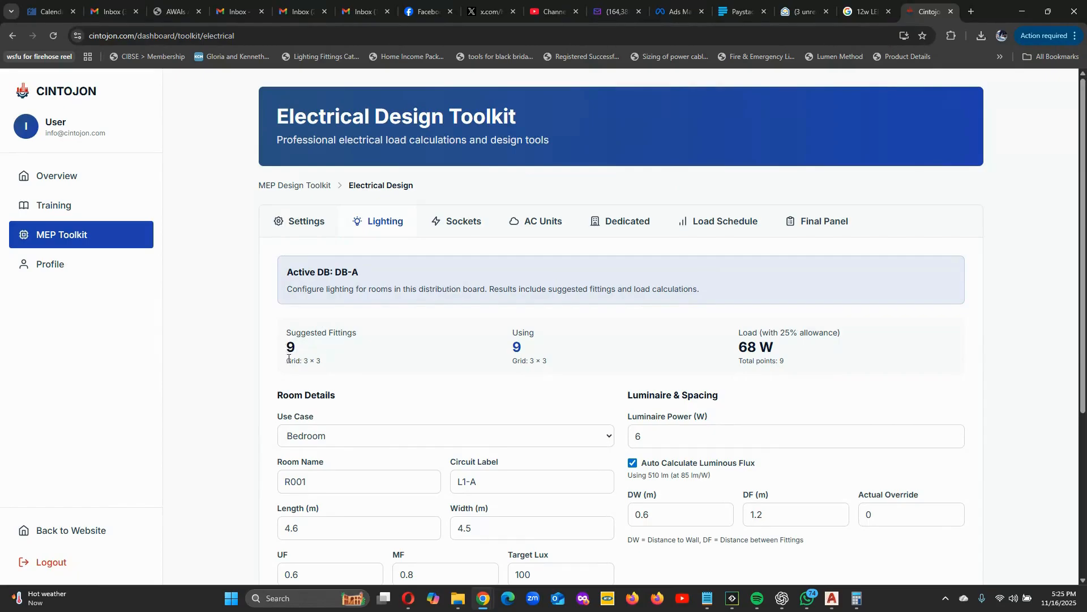
scroll(618, 336, "down", 1)
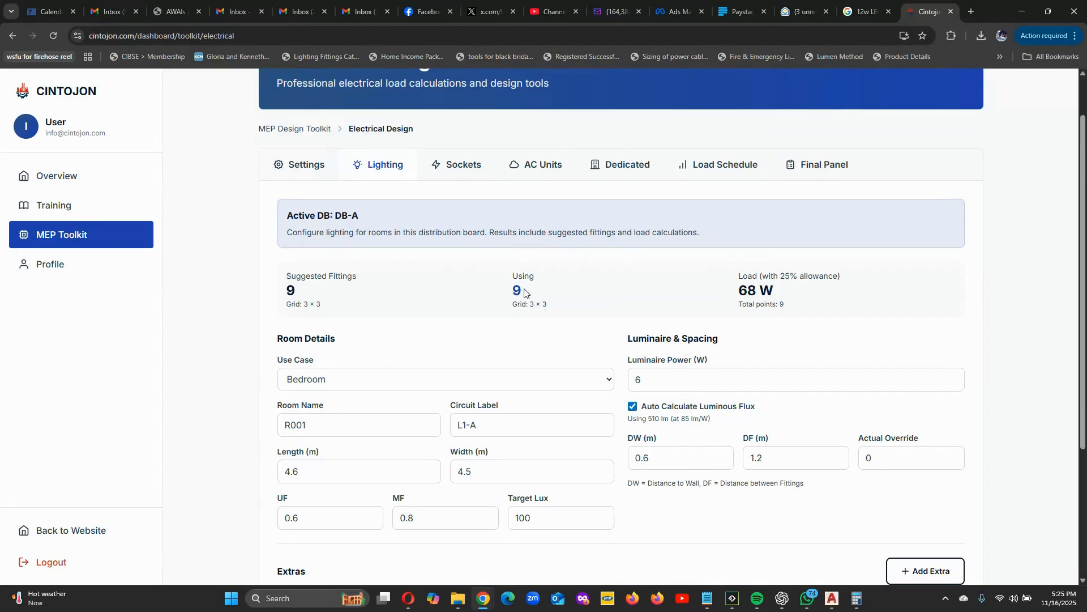
scroll(513, 294, "down", 1)
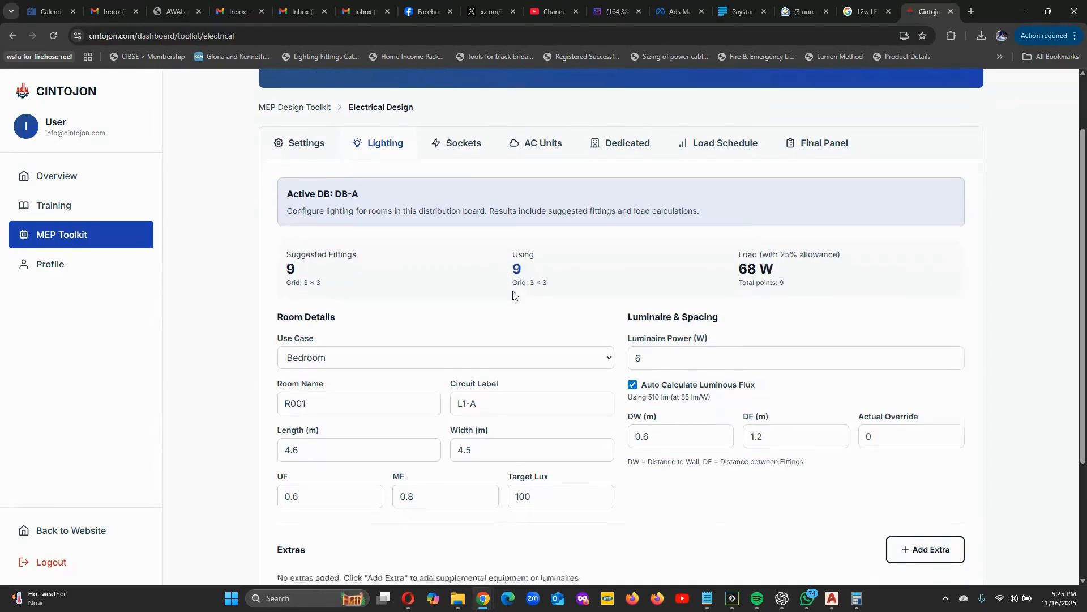
scroll(513, 294, "down", 1)
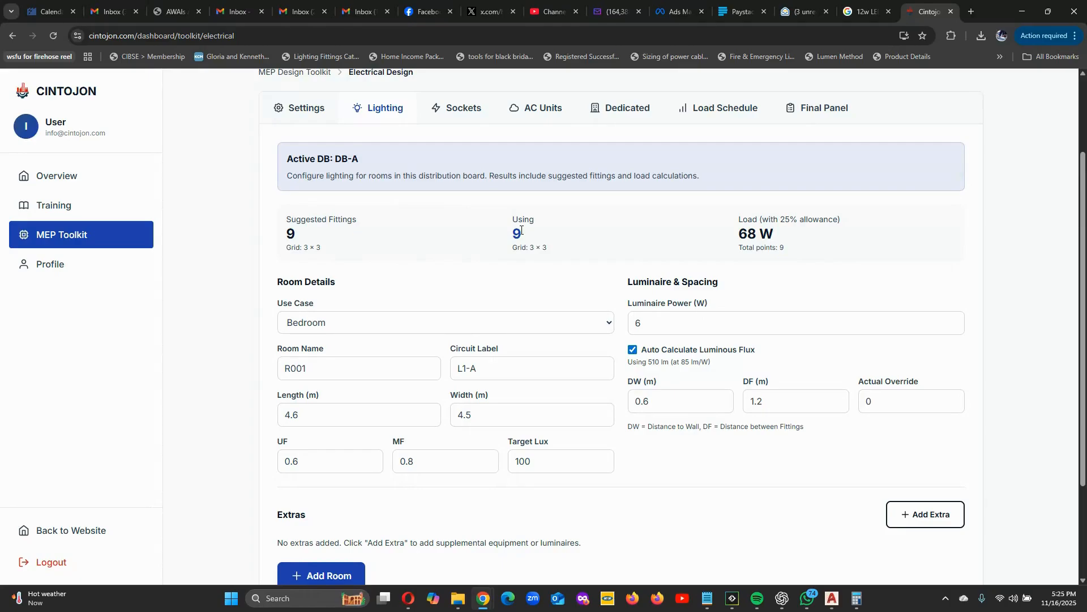
scroll(687, 296, "down", 1)
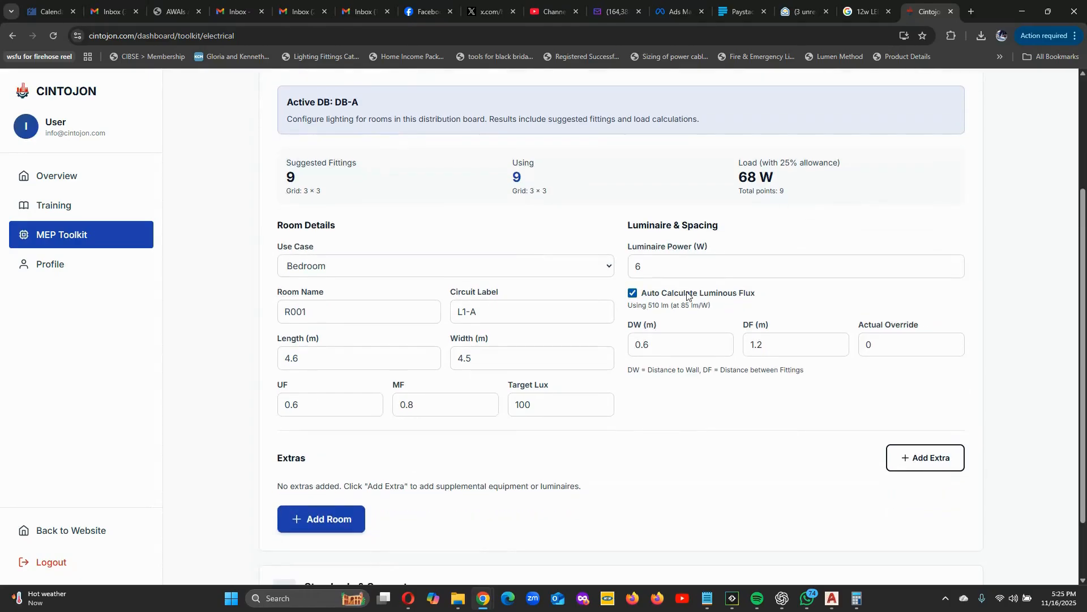
scroll(706, 470, "down", 2)
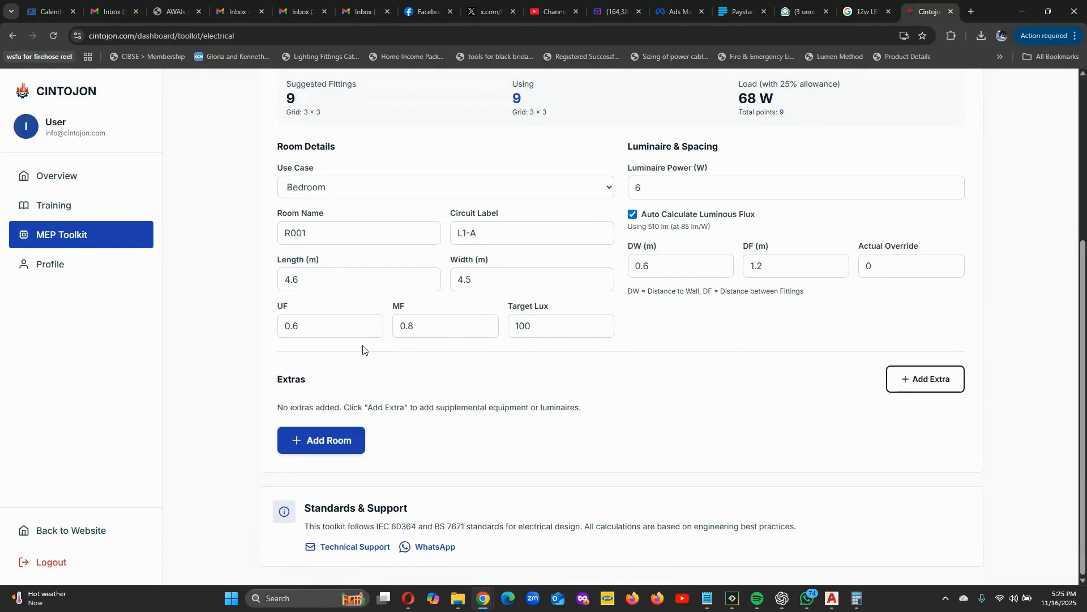
scroll(844, 294, "up", 1)
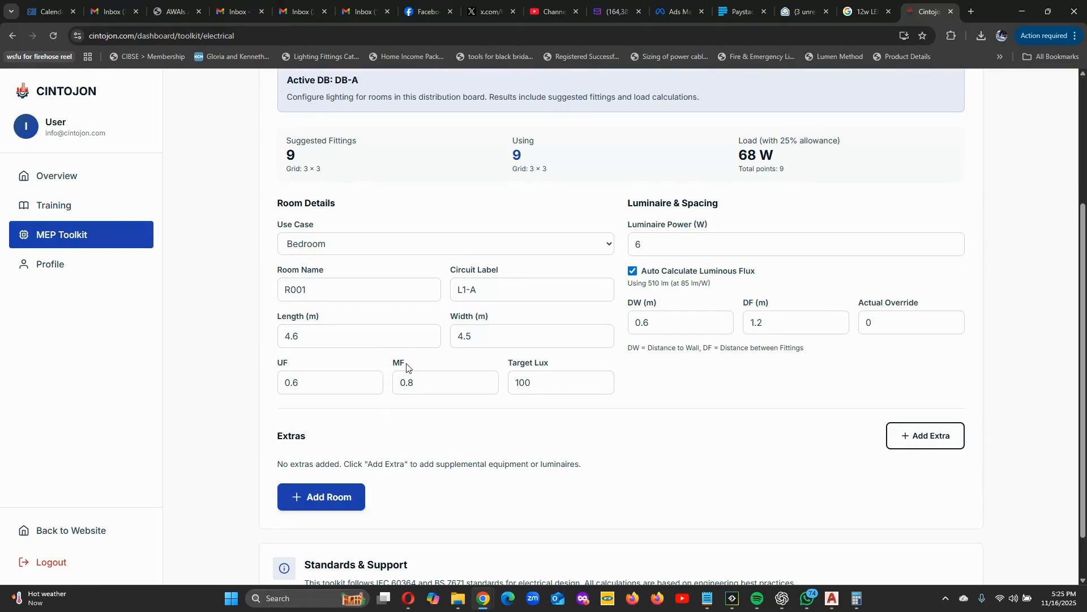
scroll(417, 349, "up", 2)
scroll(577, 296, "down", 1)
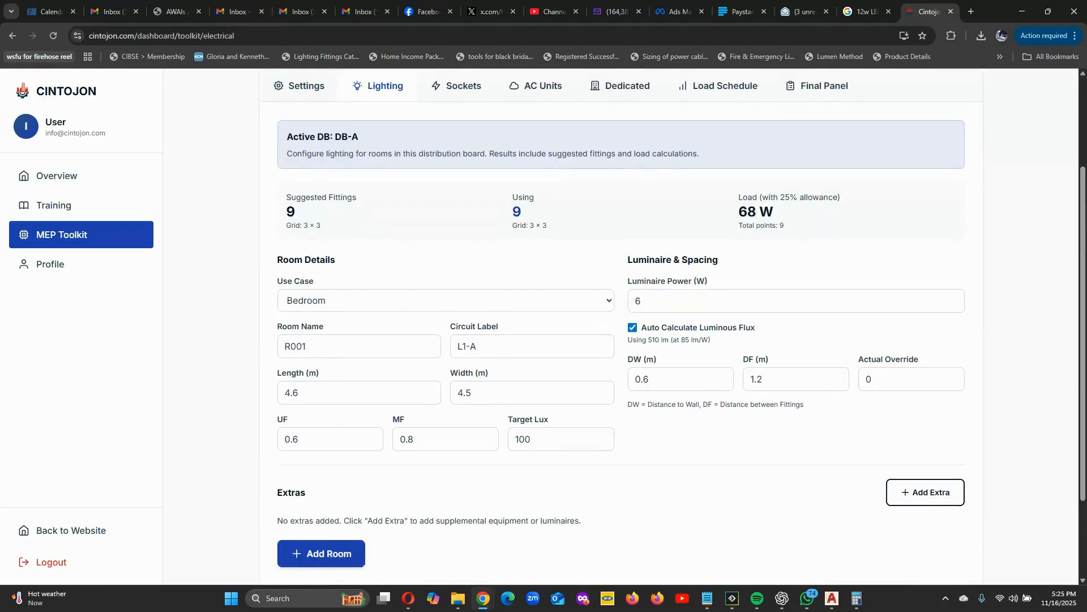
scroll(835, 412, "down", 2)
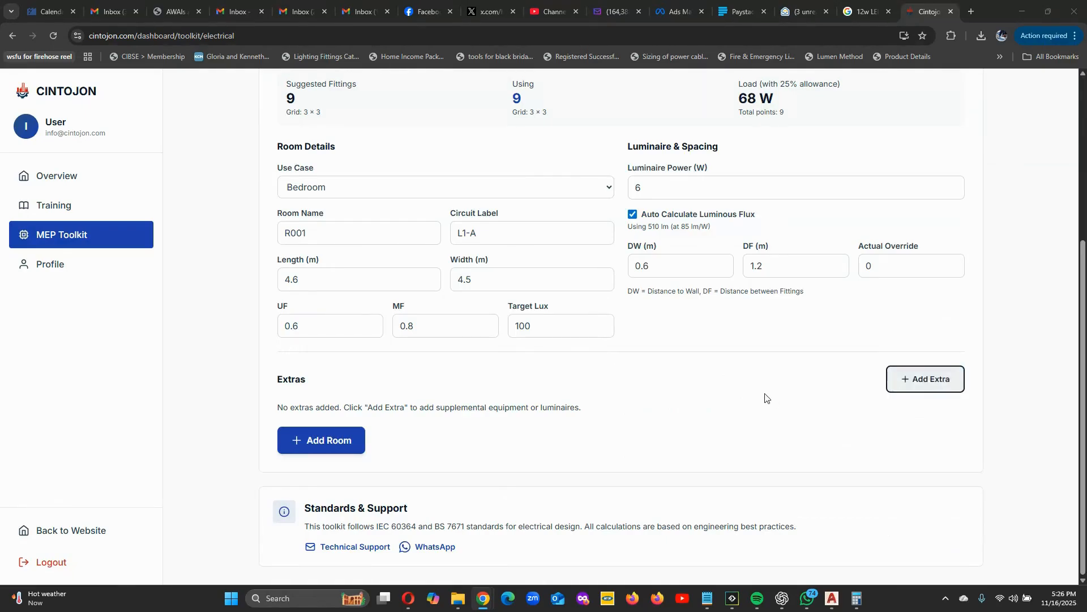
scroll(766, 400, "up", 2)
scroll(821, 357, "down", 2)
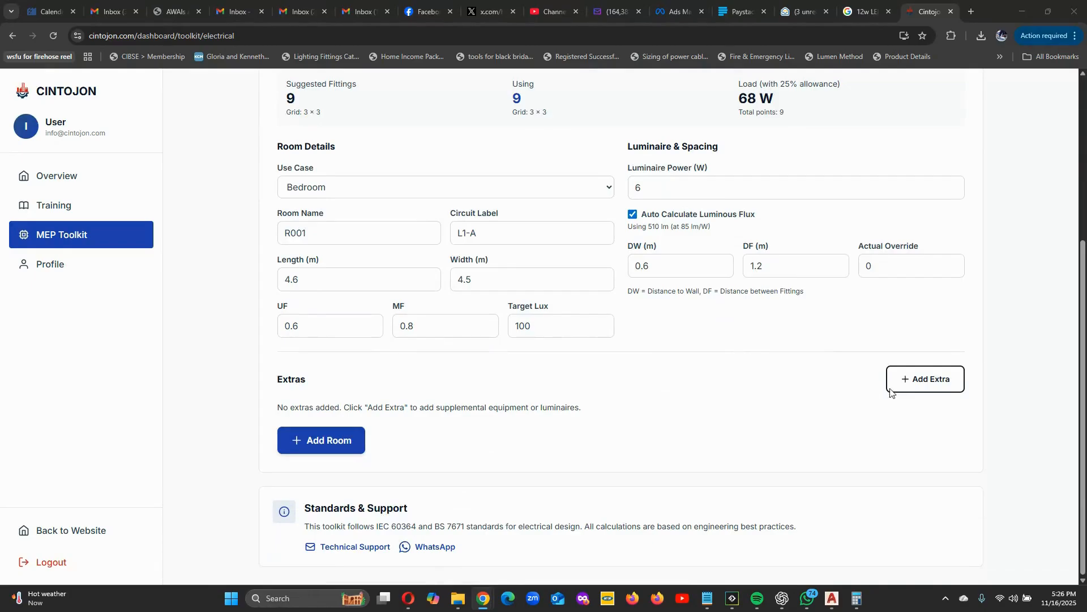
scroll(898, 398, "up", 1)
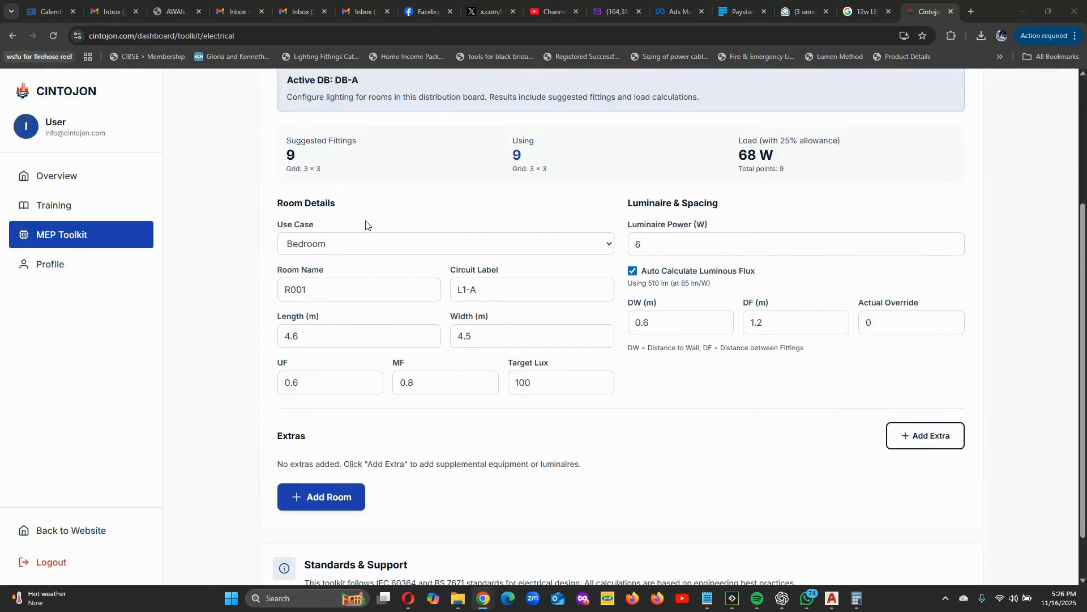
scroll(491, 251, "up", 1)
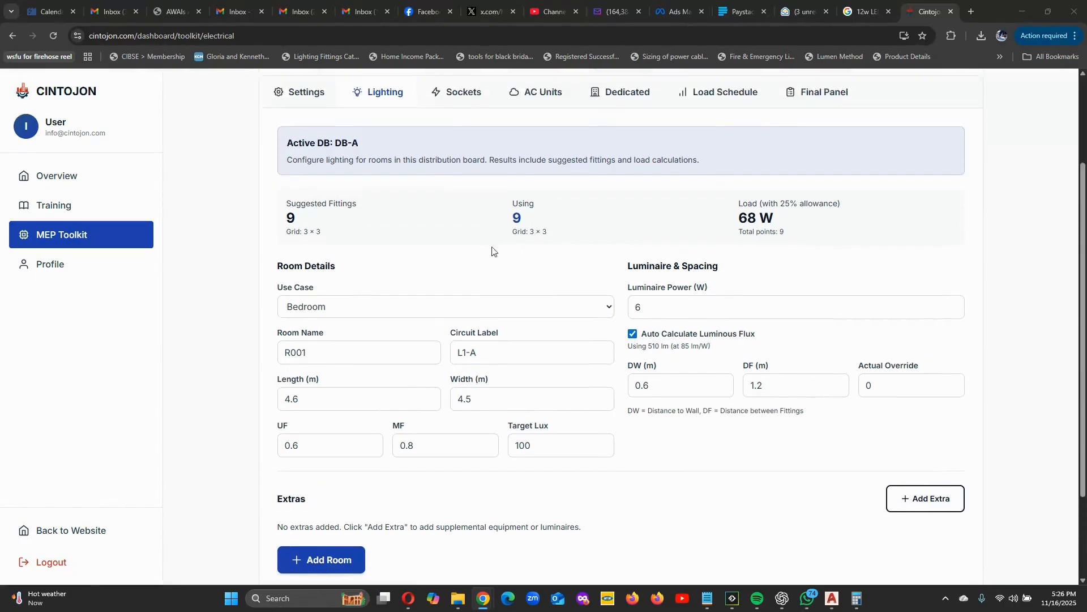
scroll(491, 251, "up", 1)
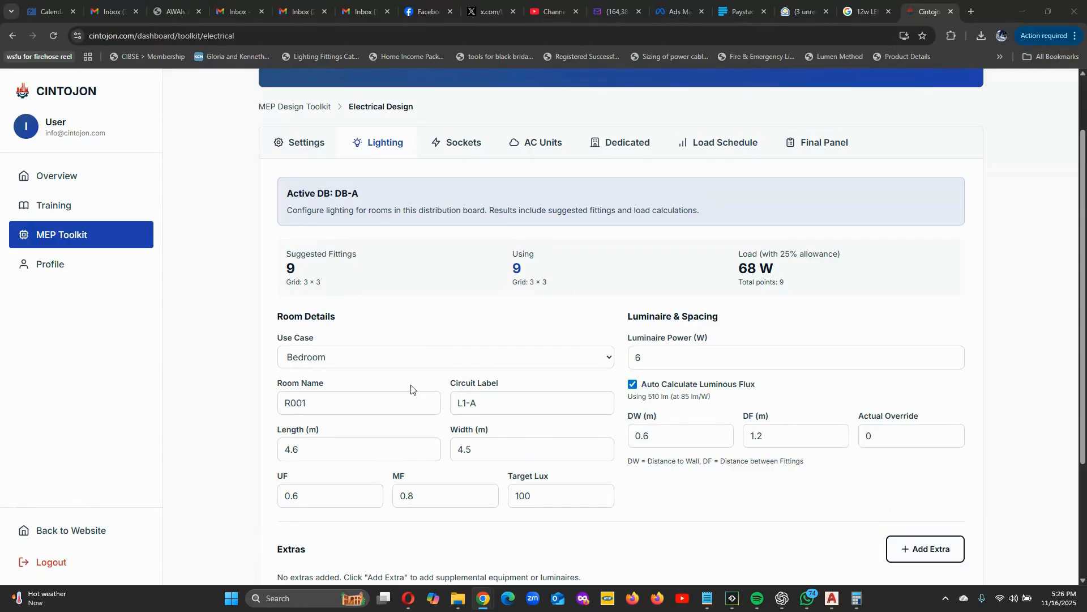
scroll(411, 389, "down", 1)
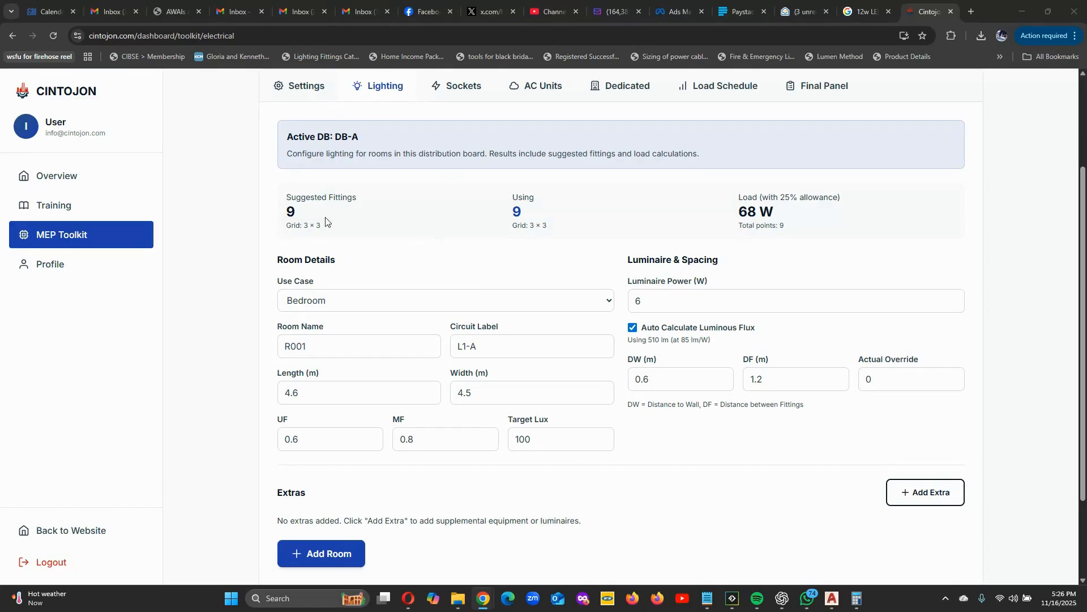
scroll(285, 245, "up", 1)
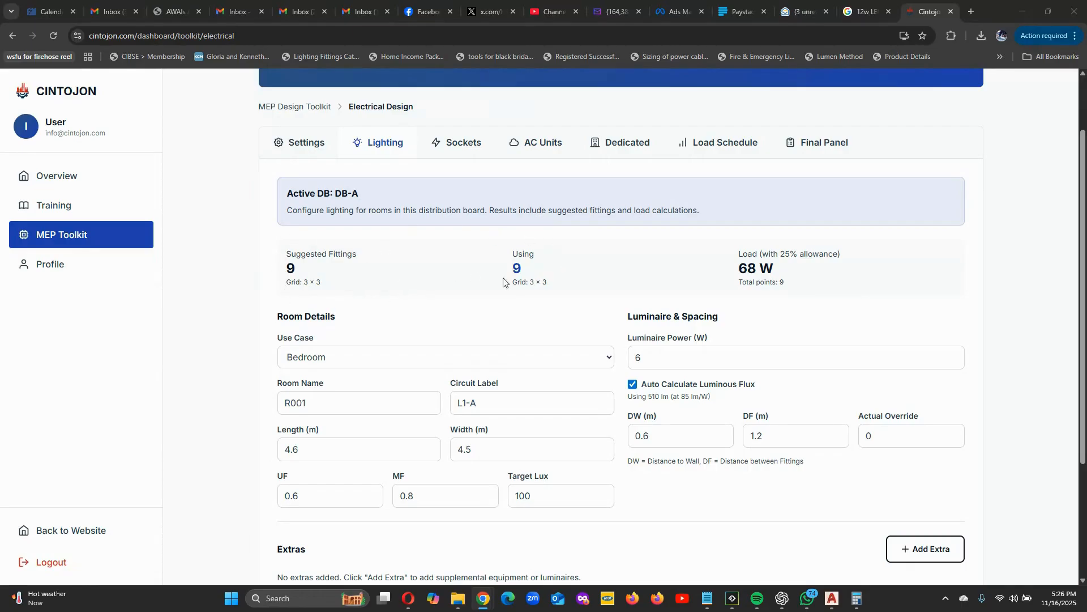
Try an actual override of 12 fittings for room R001 and clear the override again.
scroll(896, 384, "down", 1)
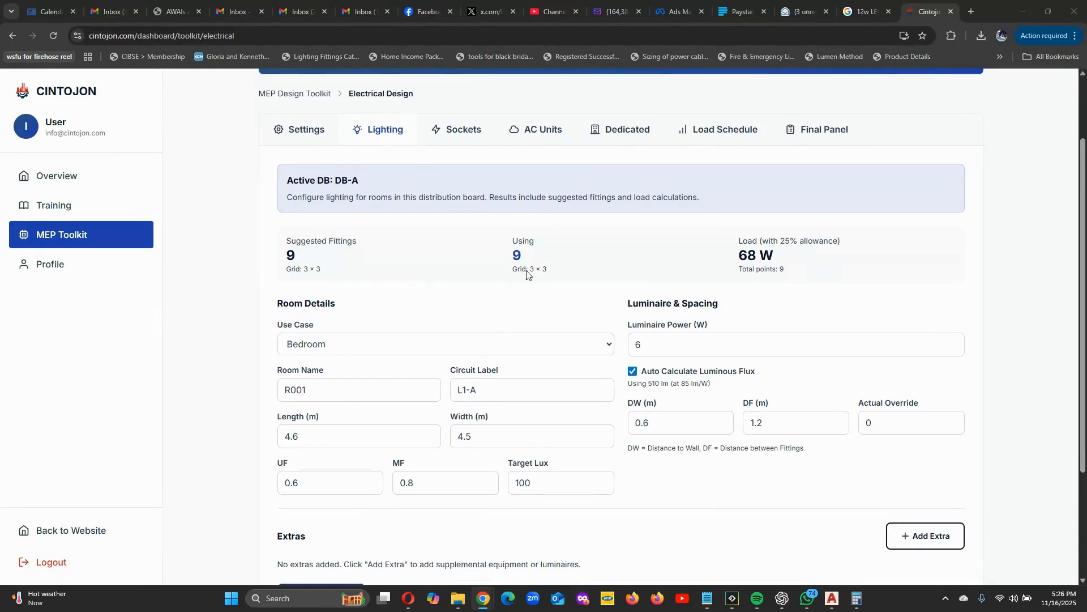
left_click(893, 380)
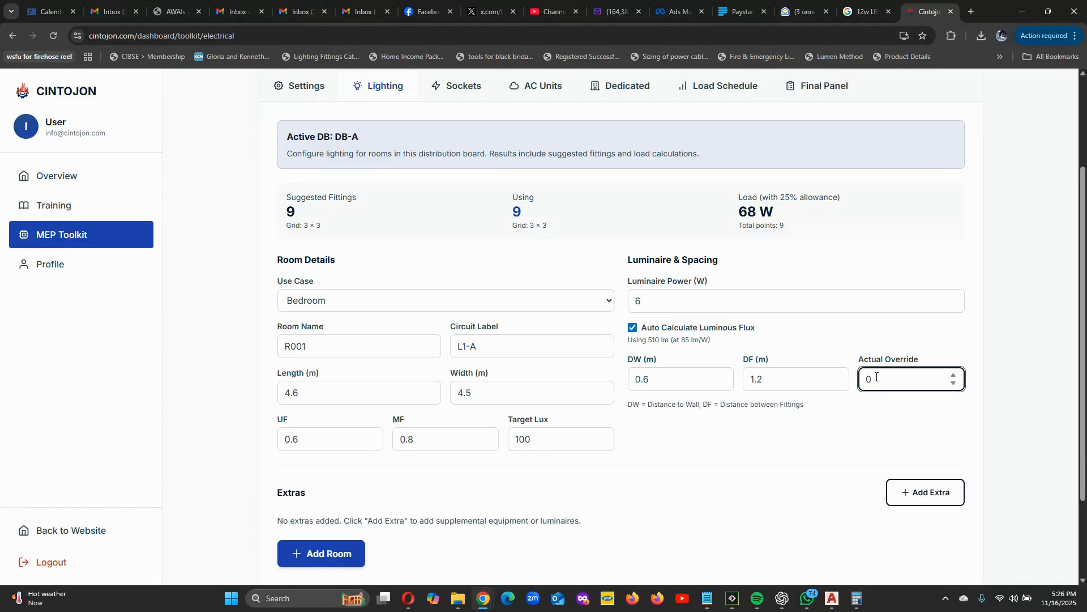
type("1")
key("BackSpace")
type("12")
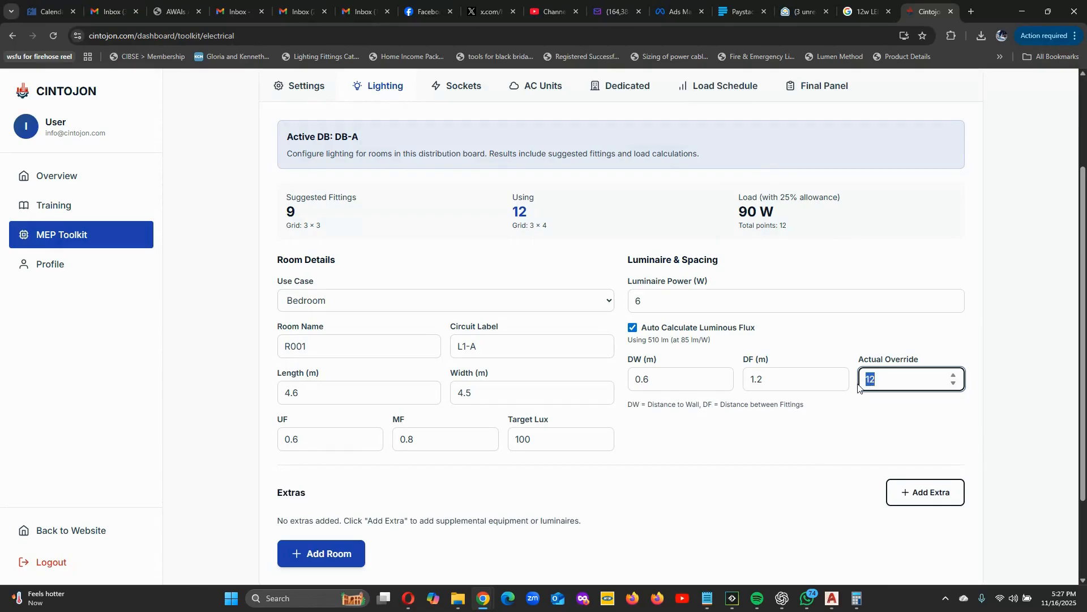
key("BackSpace")
left_click(879, 426)
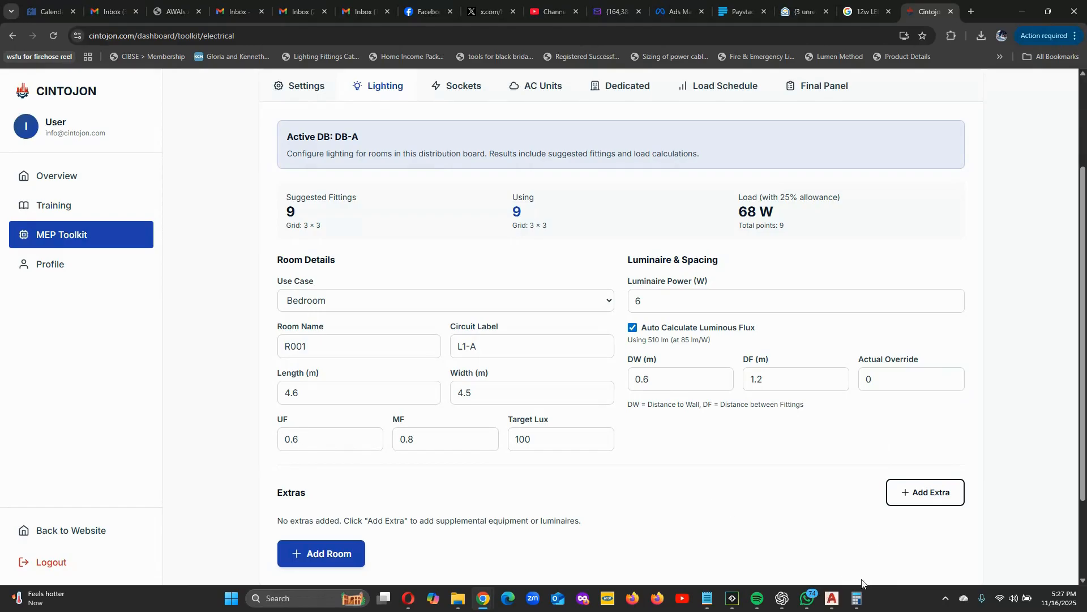
Switch to AutoCAD and copy the bedroom's luminaire symbol as an evenly spaced horizontal row of 3 items.
left_click(832, 599)
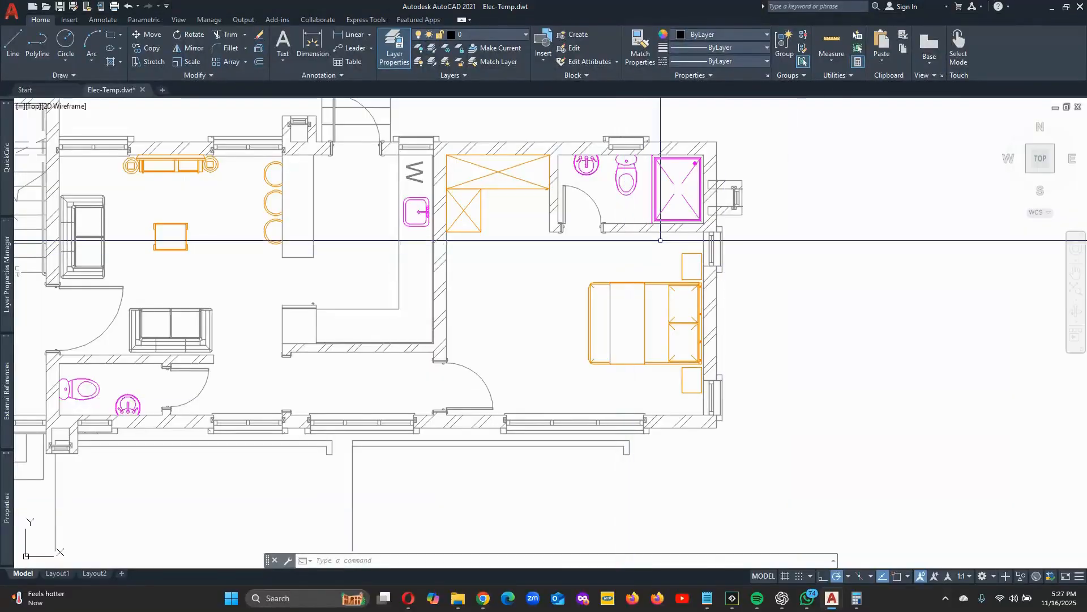
scroll(518, 275, "down", 4)
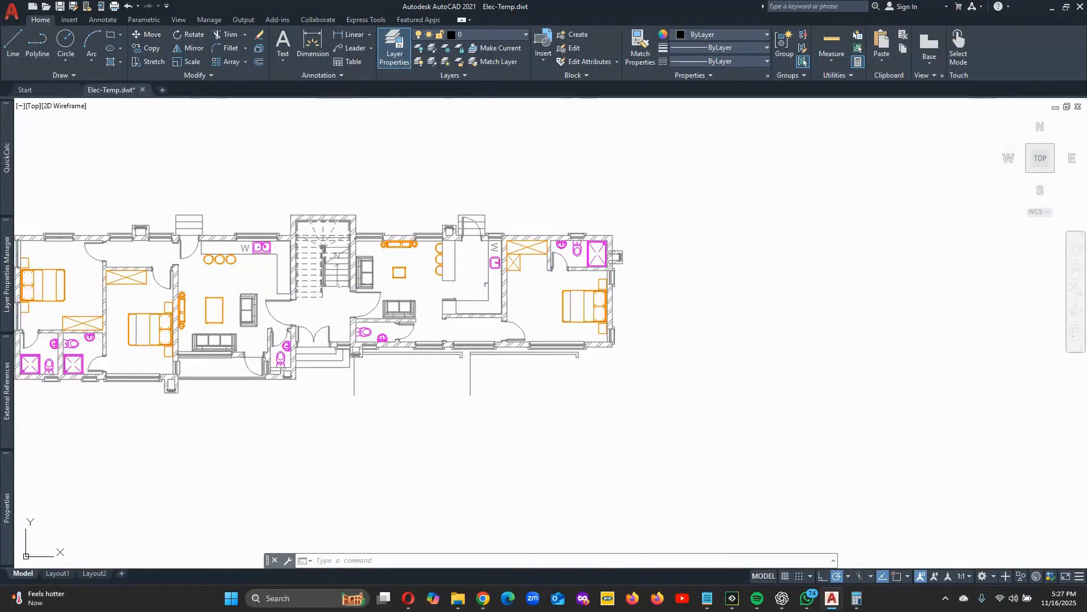
scroll(542, 303, "down", 2)
scroll(539, 292, "up", 2)
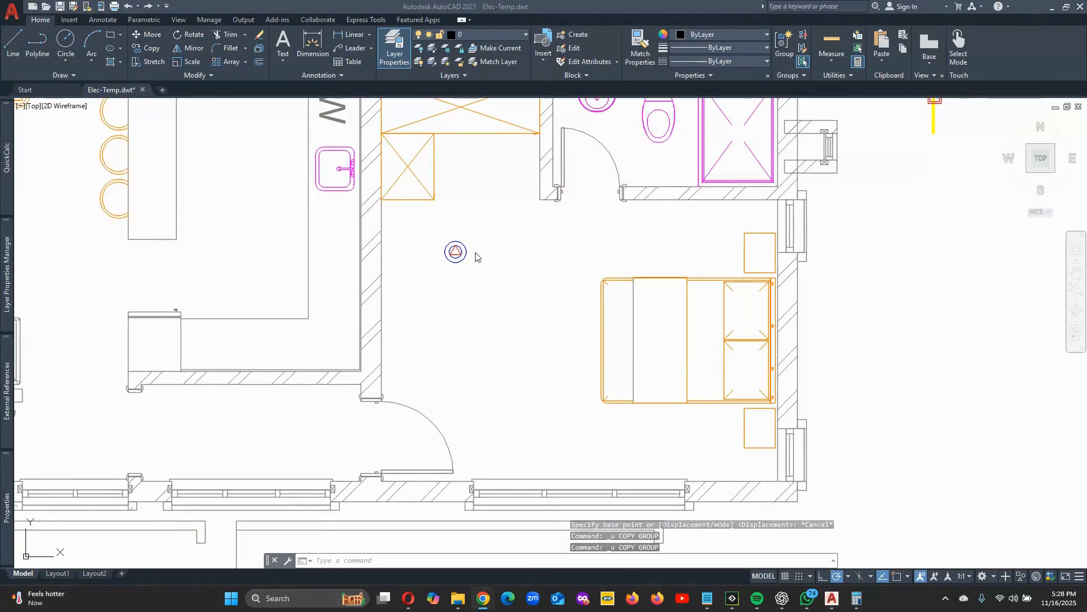
left_click(454, 256)
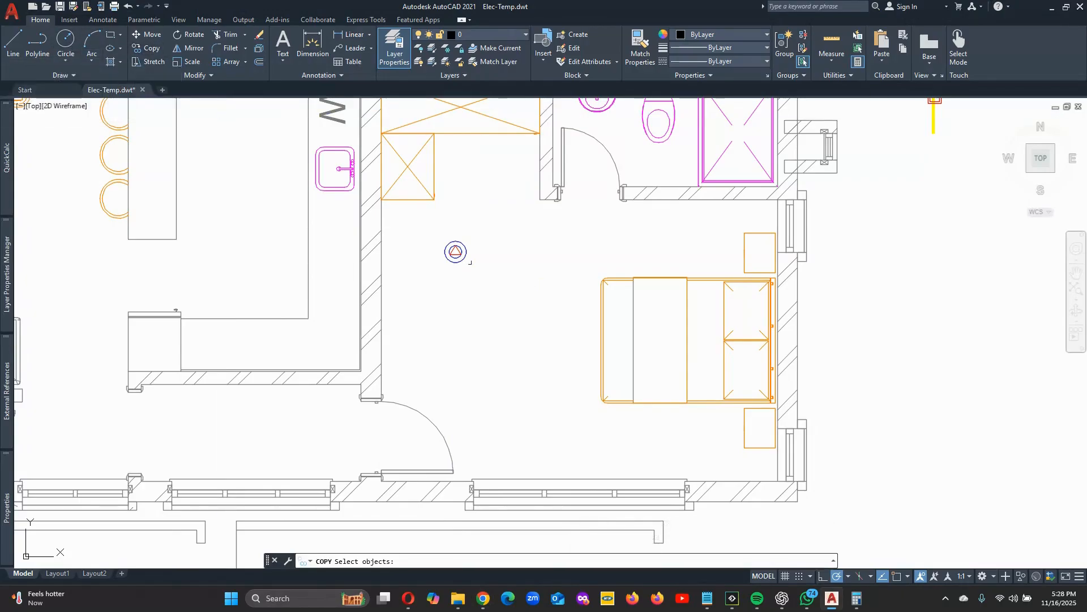
left_click(469, 260)
left_click(451, 249)
key("Return")
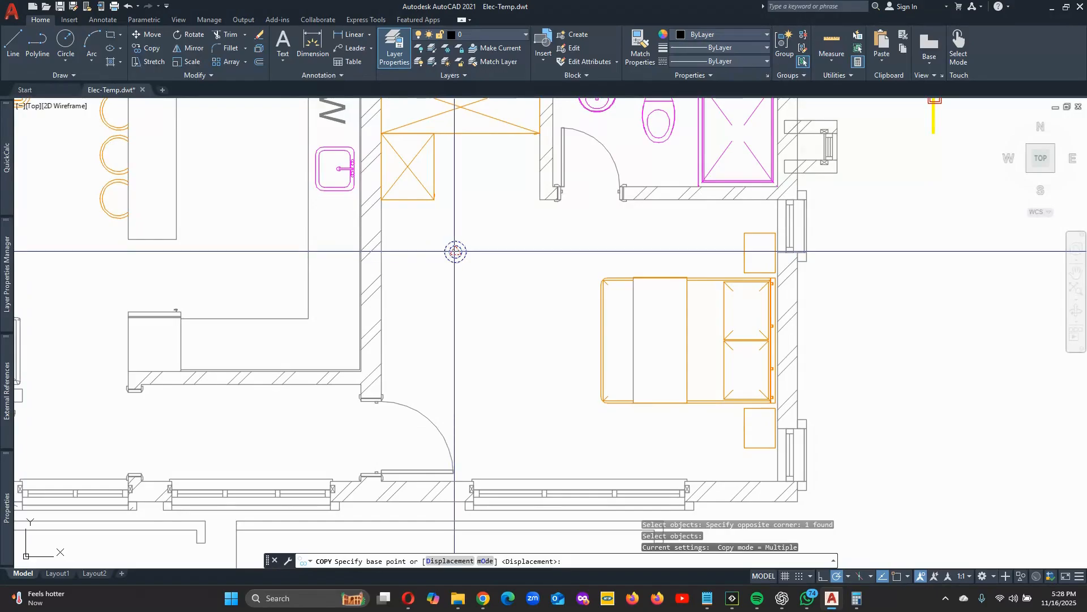
left_click(456, 251)
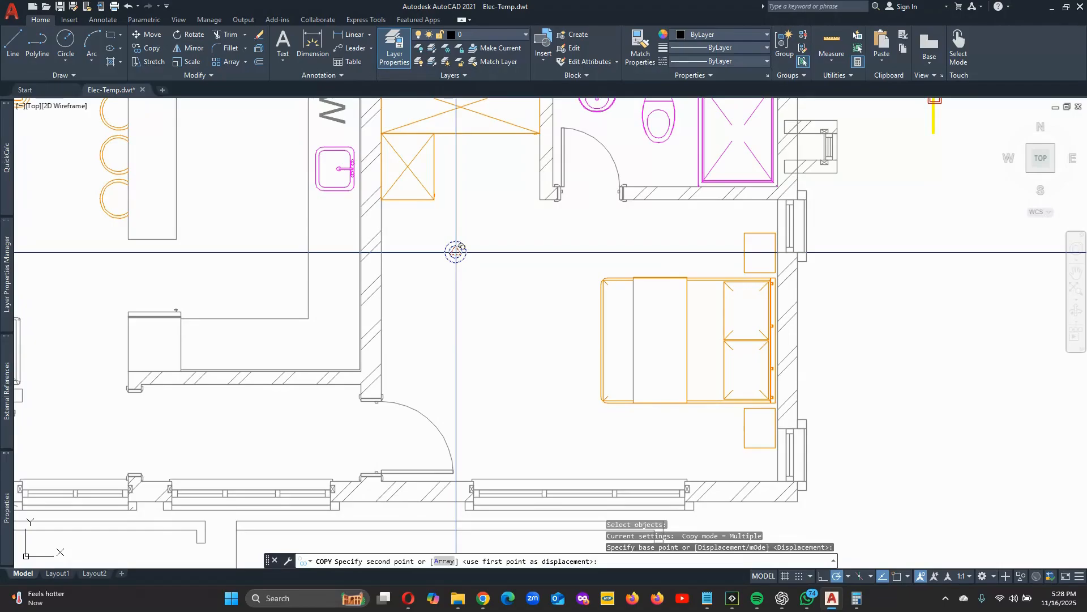
type("A")
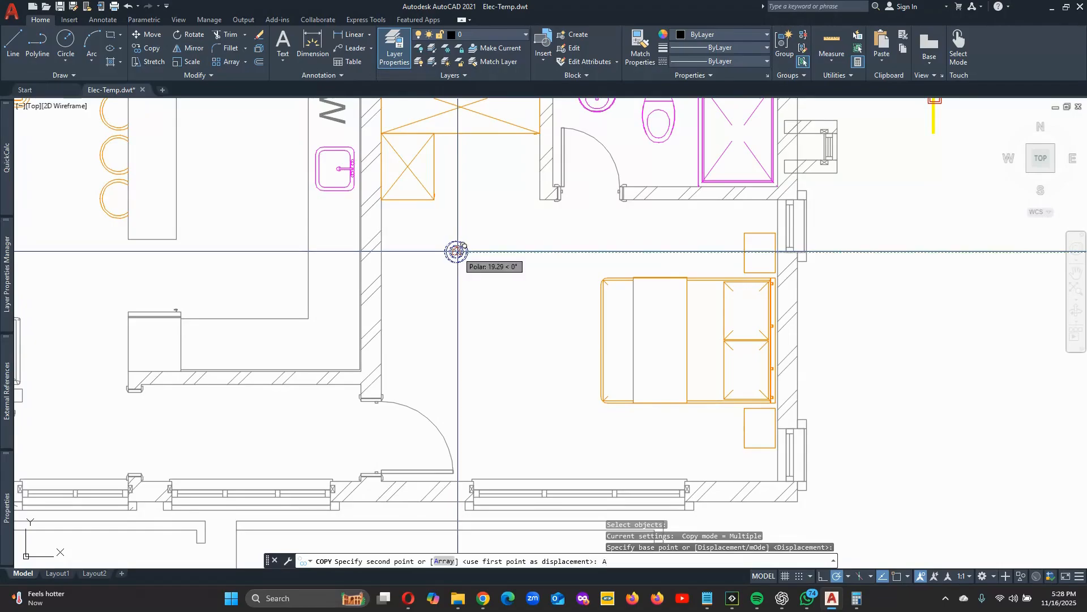
key("Return")
type("3")
key("Return")
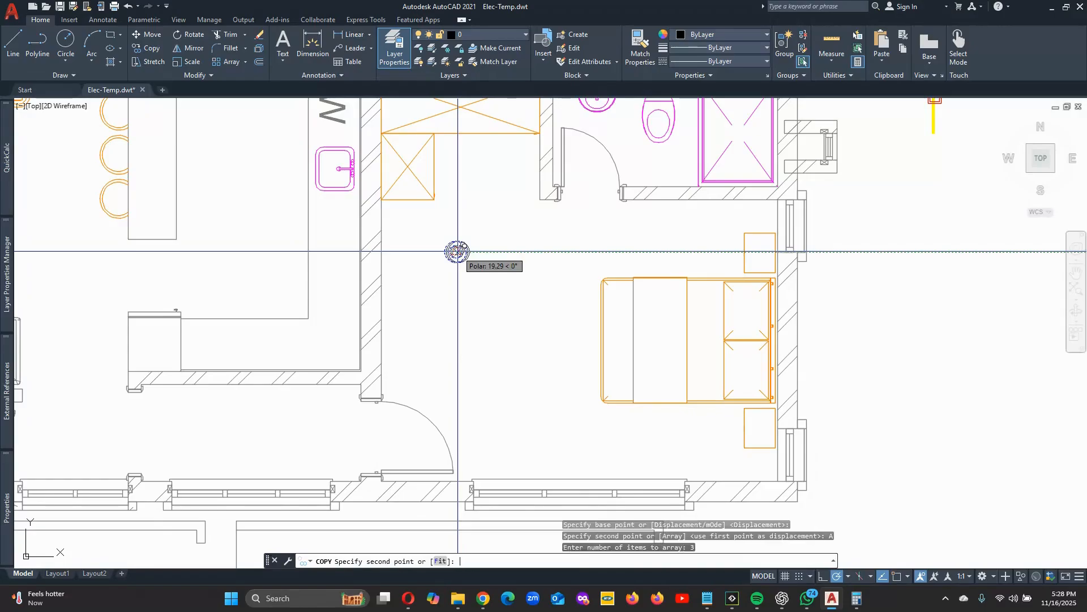
left_click(577, 253)
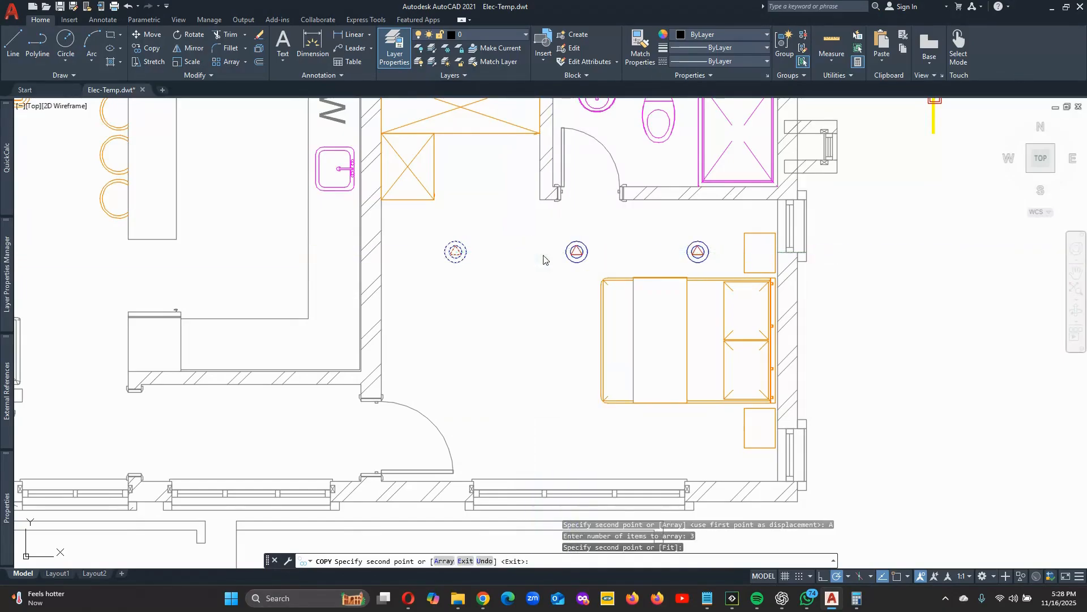
key("Return")
Copy the row of three luminaires down the bedroom as an array of 3 rows, forming a 3 × 3 grid.
key("Return")
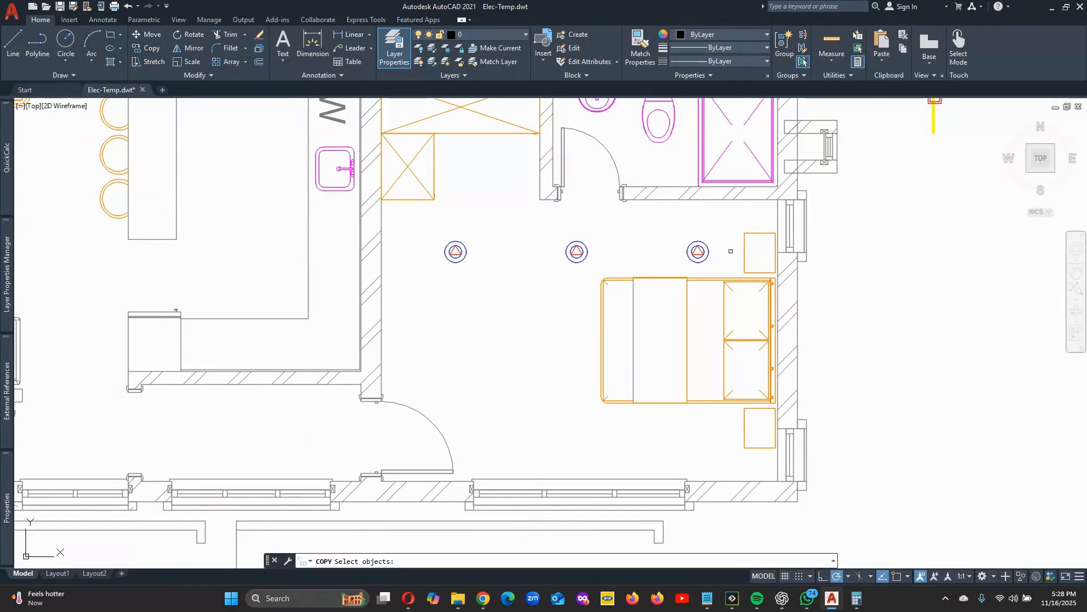
left_click(730, 251)
left_click(450, 253)
key("Return")
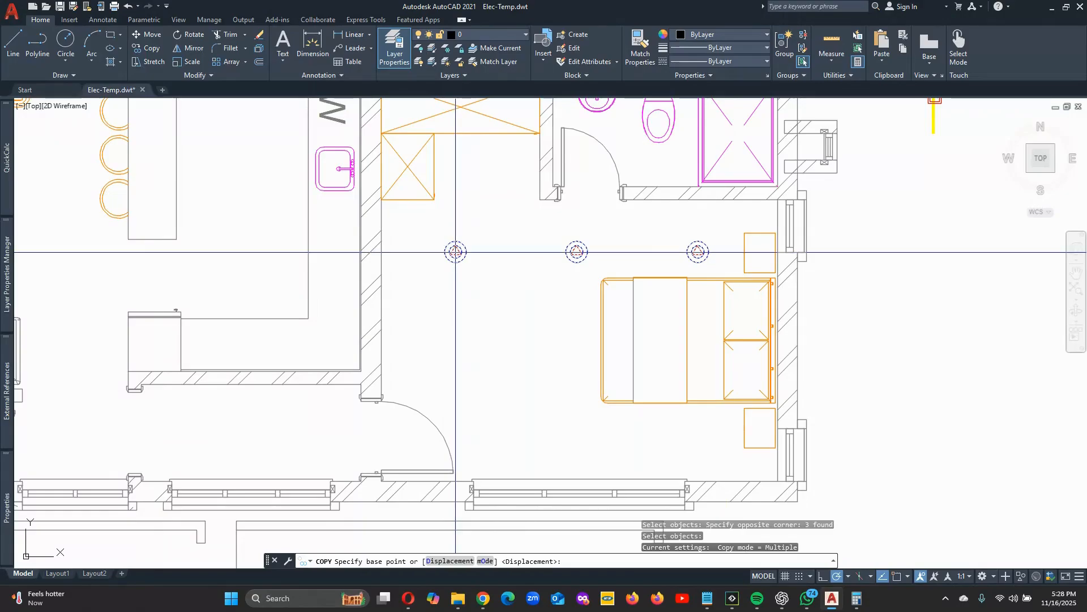
left_click(455, 252)
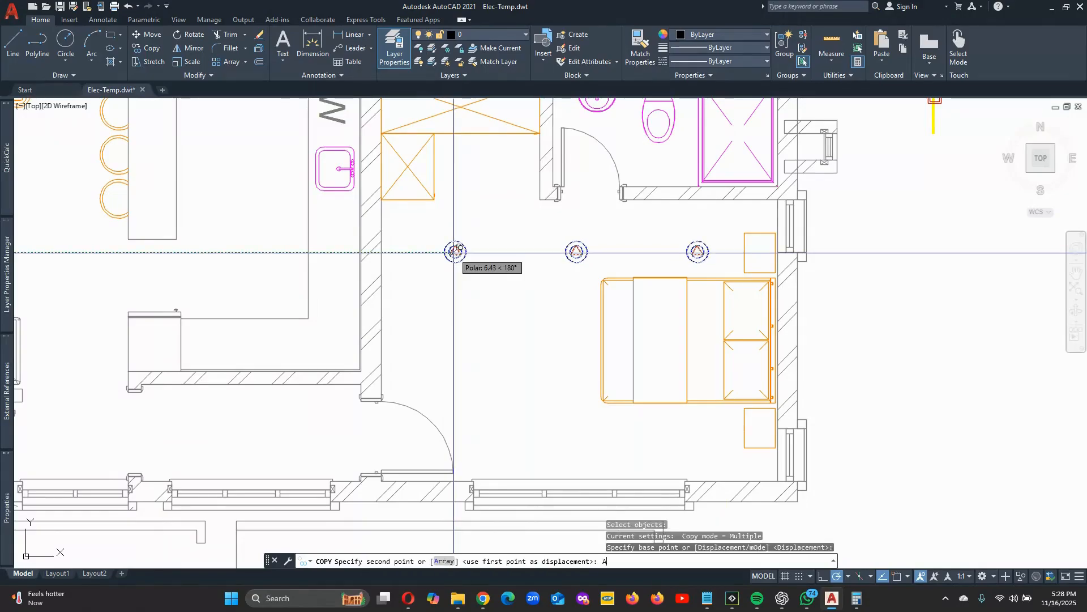
type("A")
key("Return")
type("3")
key("Return")
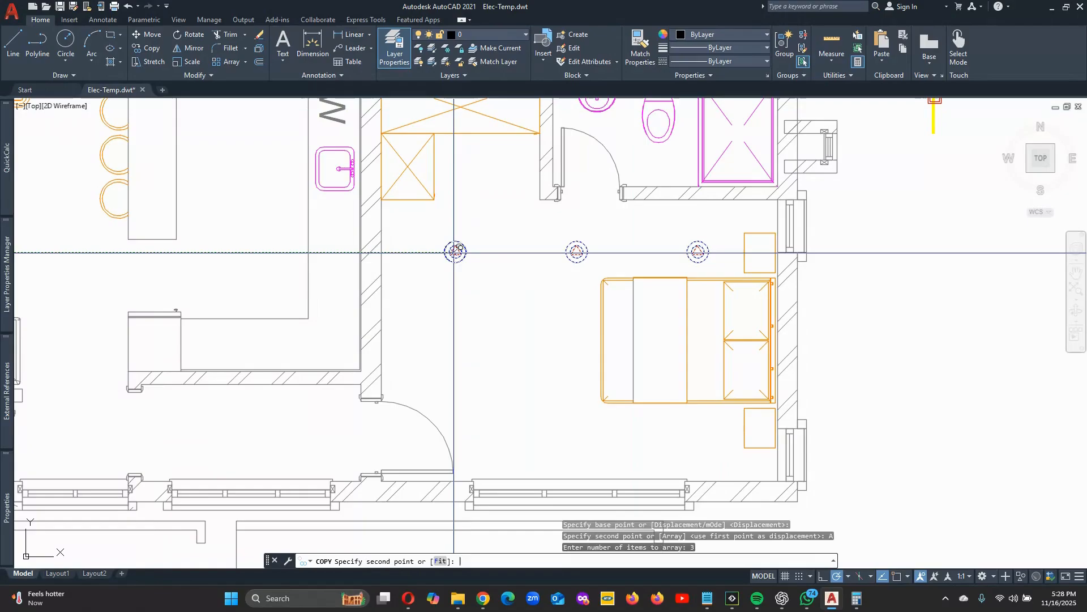
left_click(454, 340)
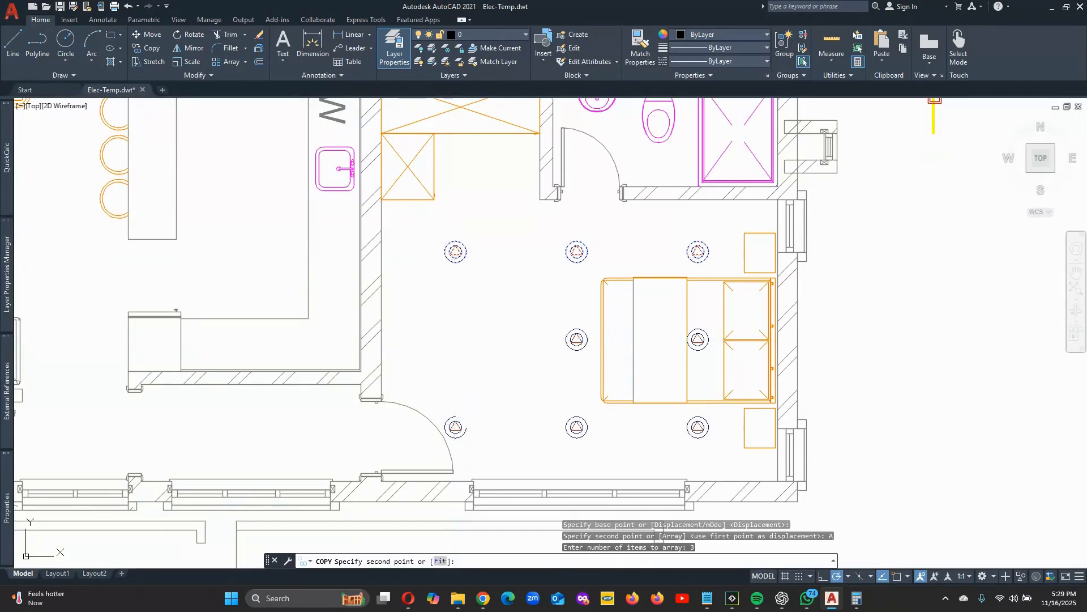
key("Return")
Examine the luminaire grid's placement and spacing against the bedroom's walls and furniture.
middle_click_drag(535, 292, 492, 287)
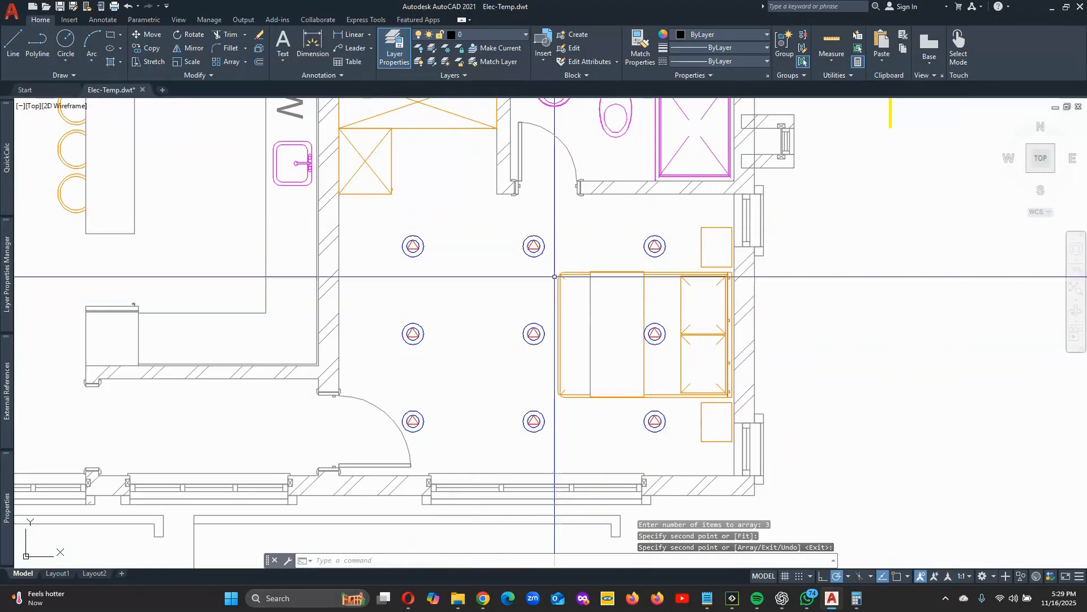
scroll(560, 300, "down", 3)
scroll(566, 274, "up", 3)
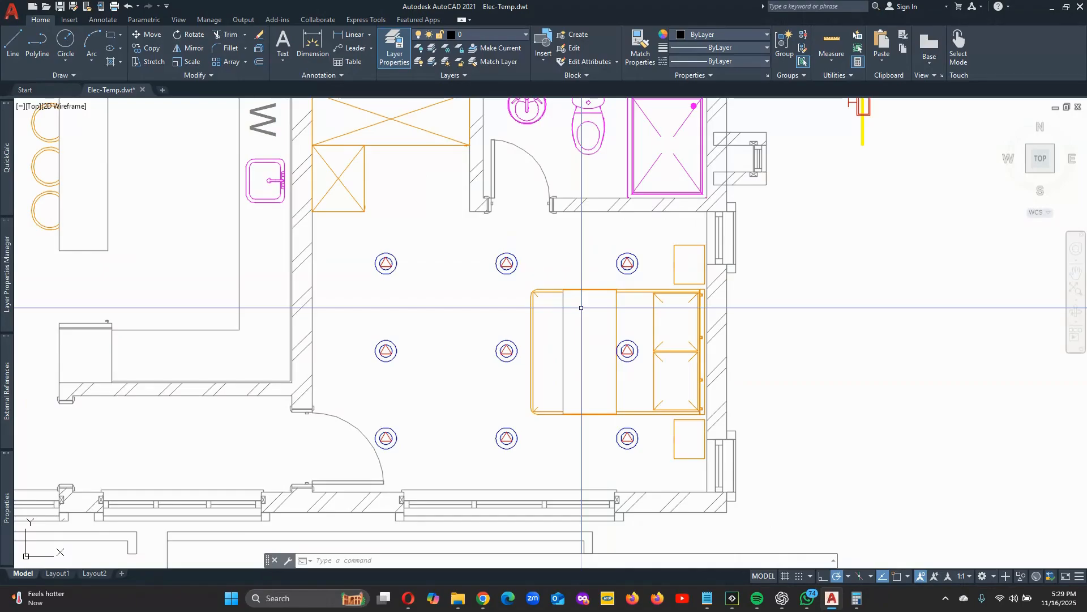
scroll(572, 331, "down", 2)
scroll(572, 330, "up", 2)
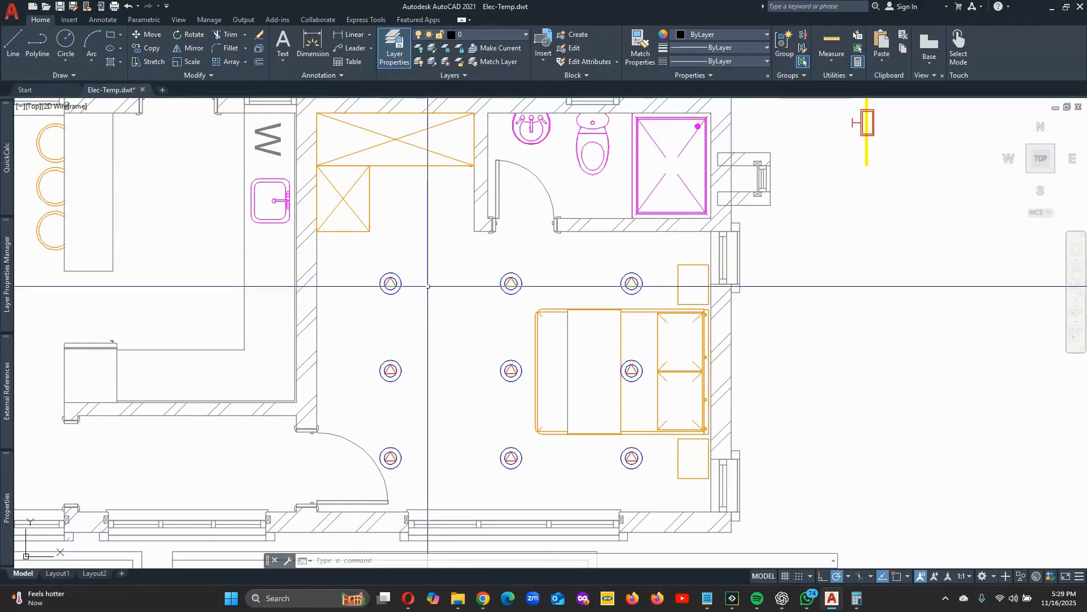
scroll(430, 300, "down", 2)
scroll(424, 282, "up", 2)
scroll(424, 282, "down", 1)
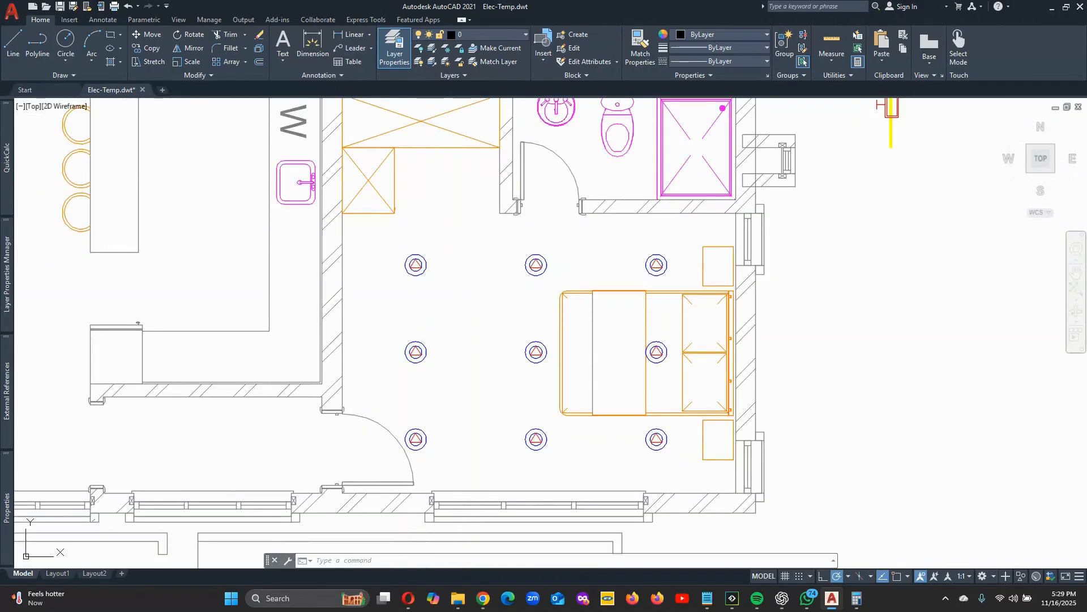
scroll(410, 364, "down", 1)
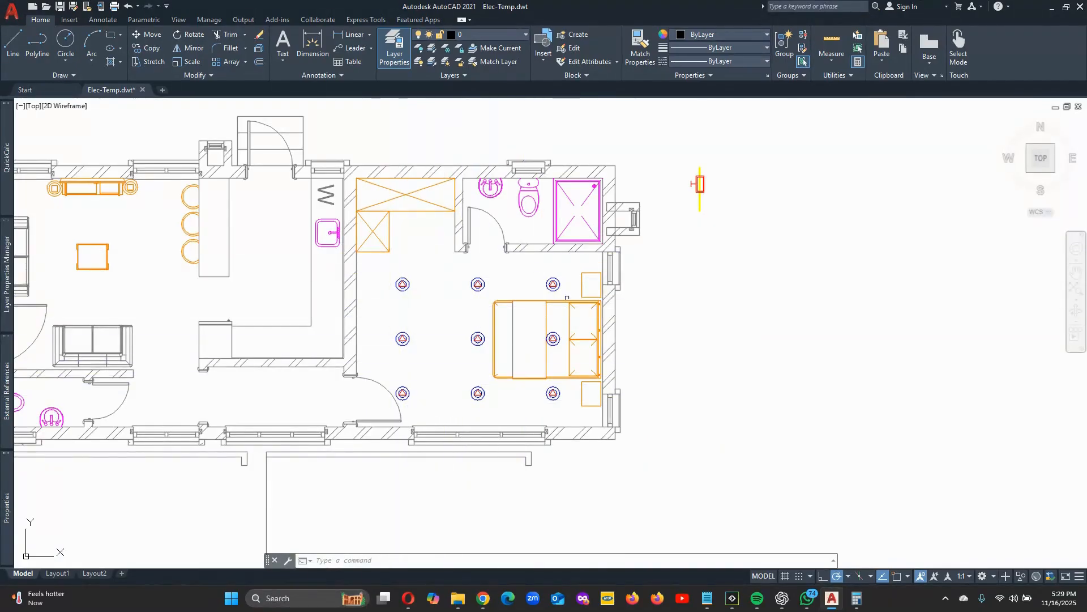
scroll(434, 321, "up", 2)
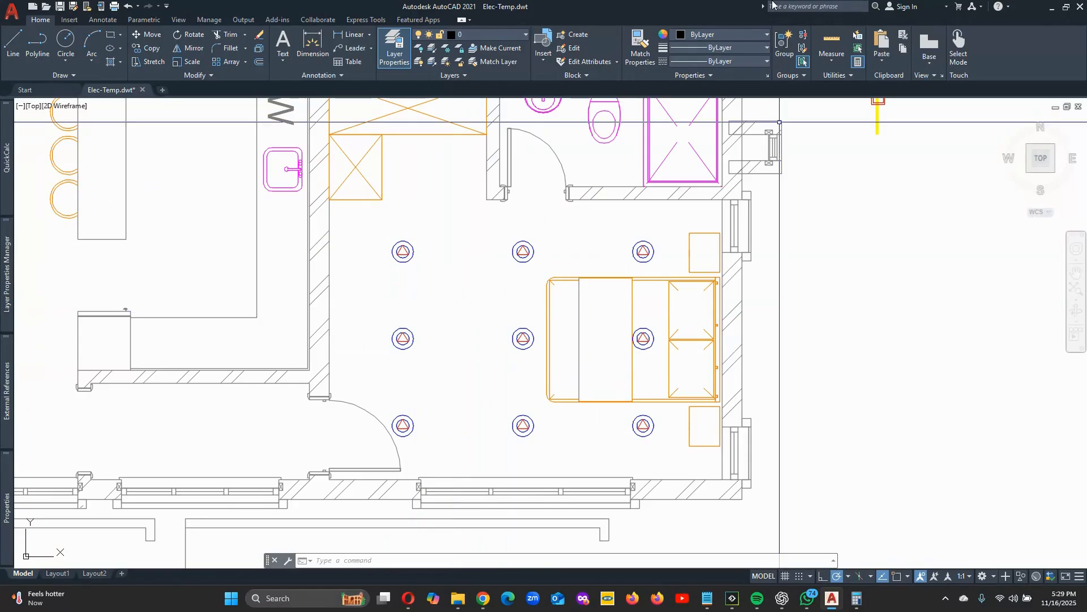
Return to the Cintojon toolkit in the browser and add bedroom R001 to the saved lighting rooms.
left_click(1053, 10)
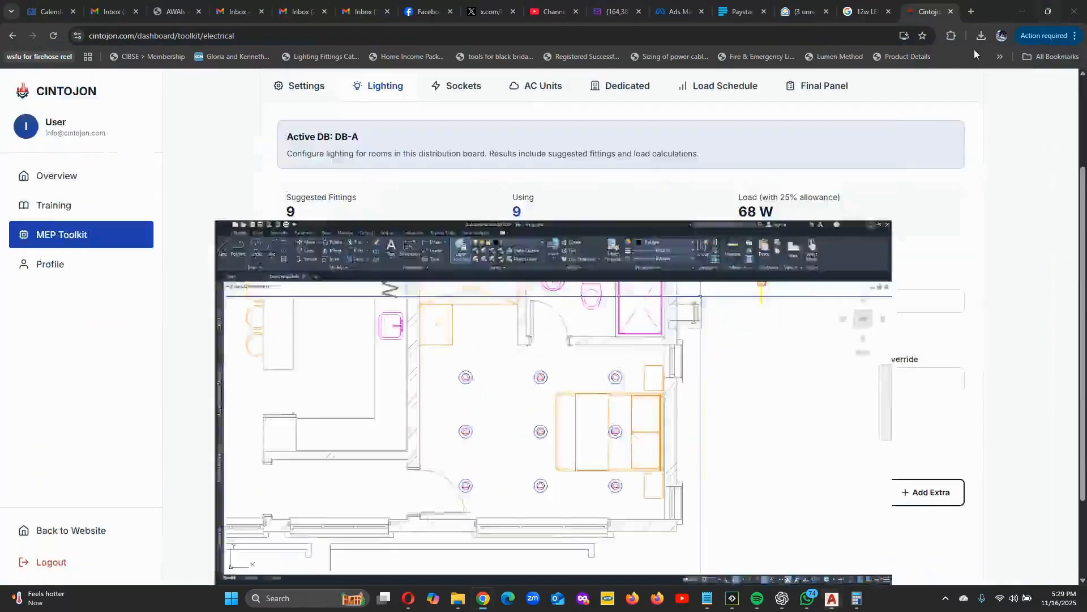
scroll(396, 498, "down", 1)
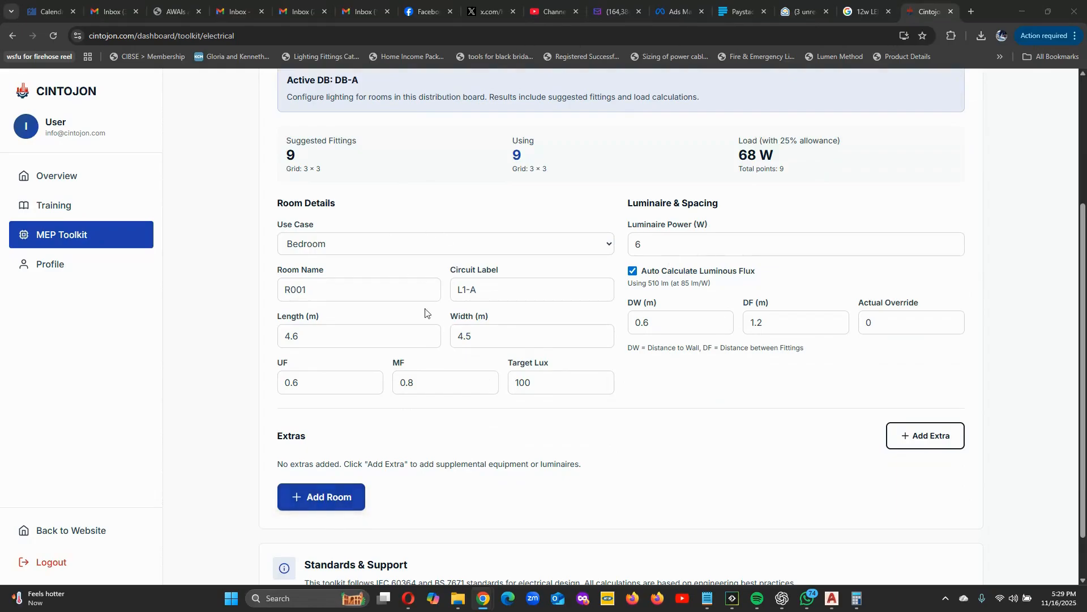
left_click(303, 502)
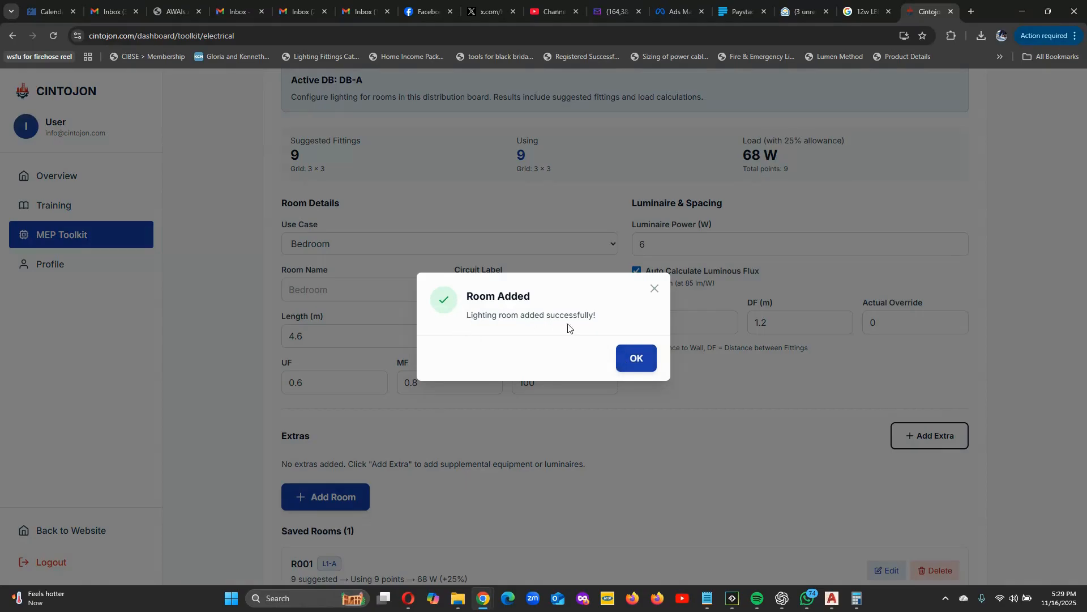
left_click(644, 359)
scroll(432, 454, "down", 3)
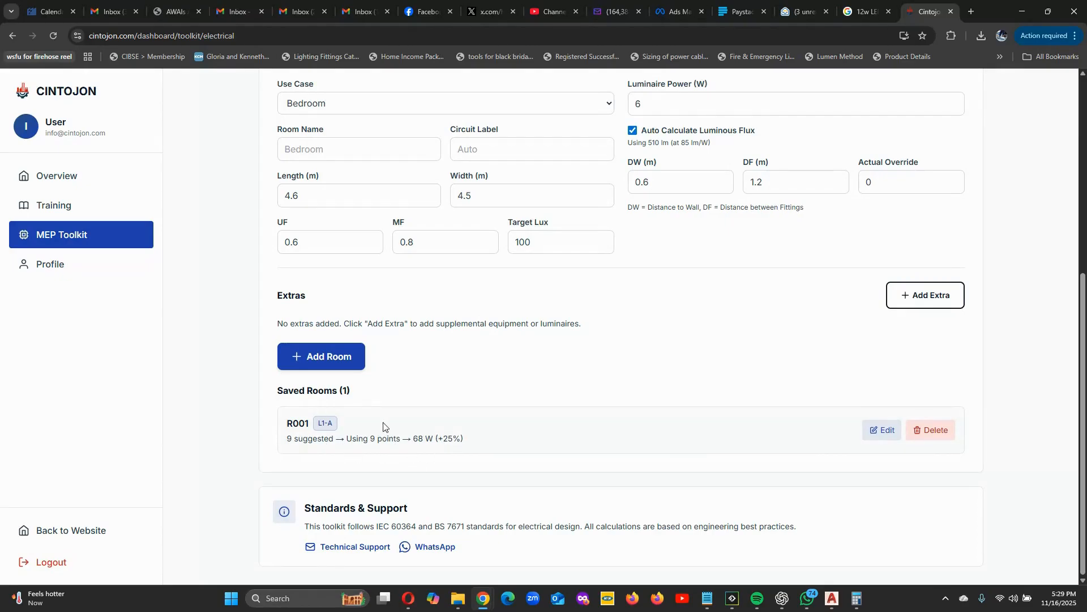
Add an extra equipment entry to the lighting form and open its name for editing.
scroll(587, 403, "up", 2)
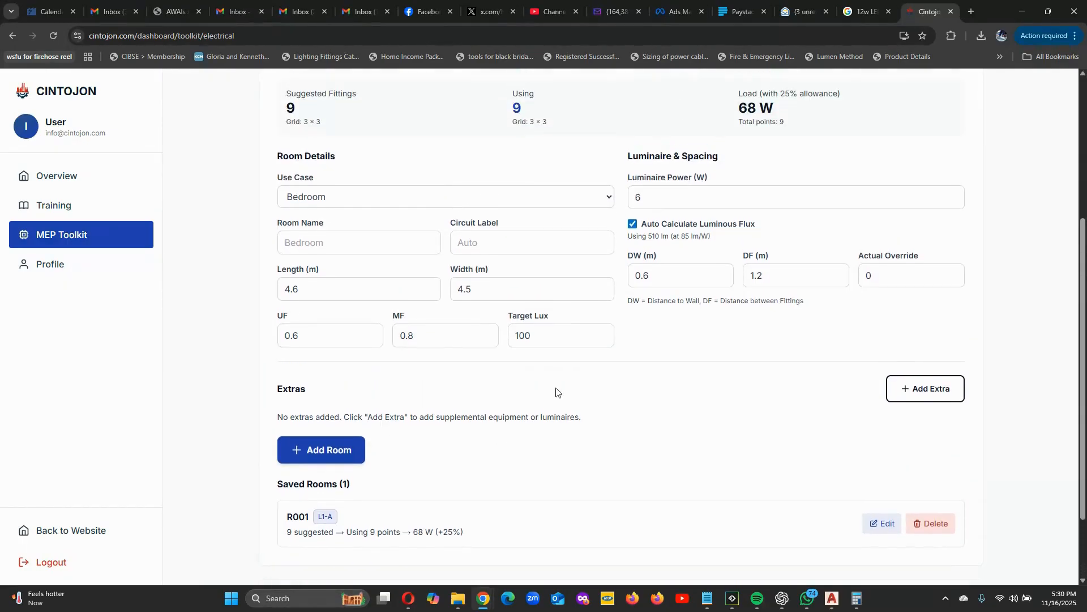
left_click(914, 413)
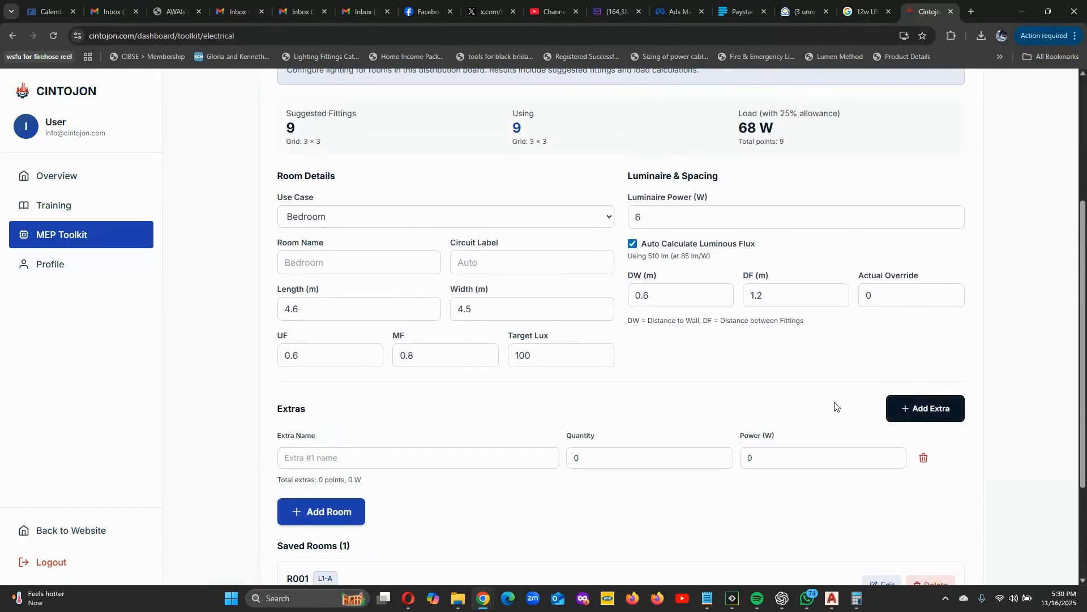
left_click(347, 456)
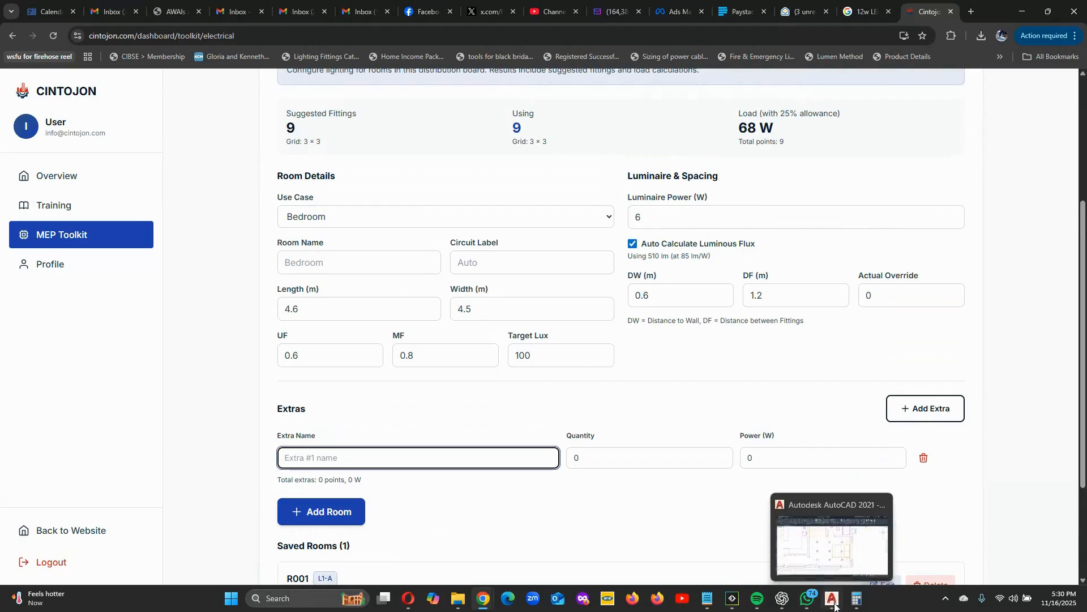
Switch to AutoCAD and examine the yellow and red fitting symbol beside the plan and the bedroom's luminaire layout.
left_click(832, 538)
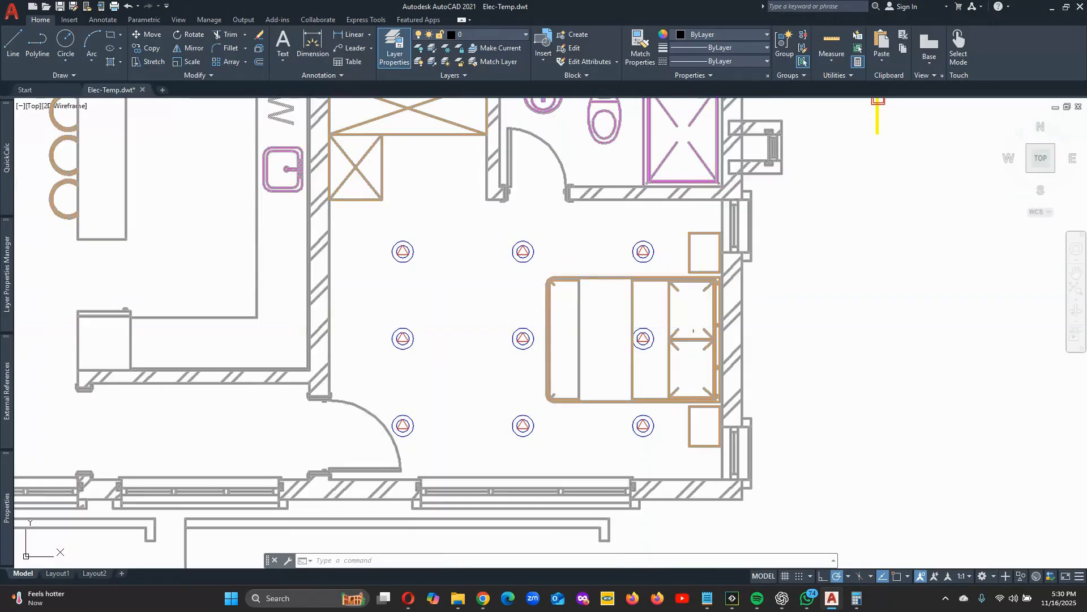
scroll(401, 328, "down", 2)
scroll(670, 176, "up", 2)
scroll(708, 167, "up", 3)
scroll(730, 170, "down", 1)
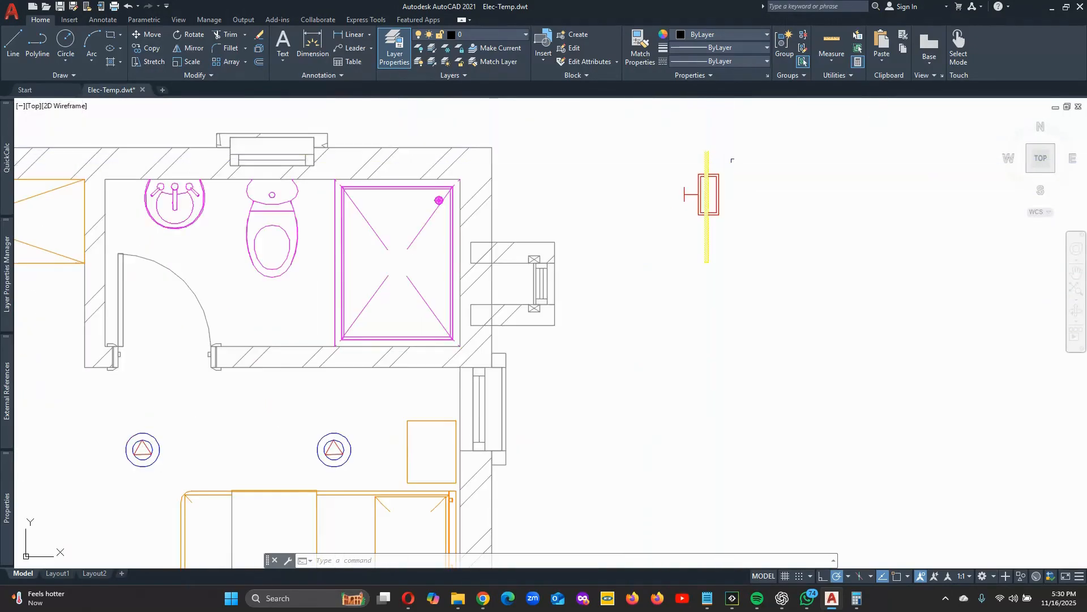
scroll(736, 187, "up", 1)
scroll(697, 196, "down", 3)
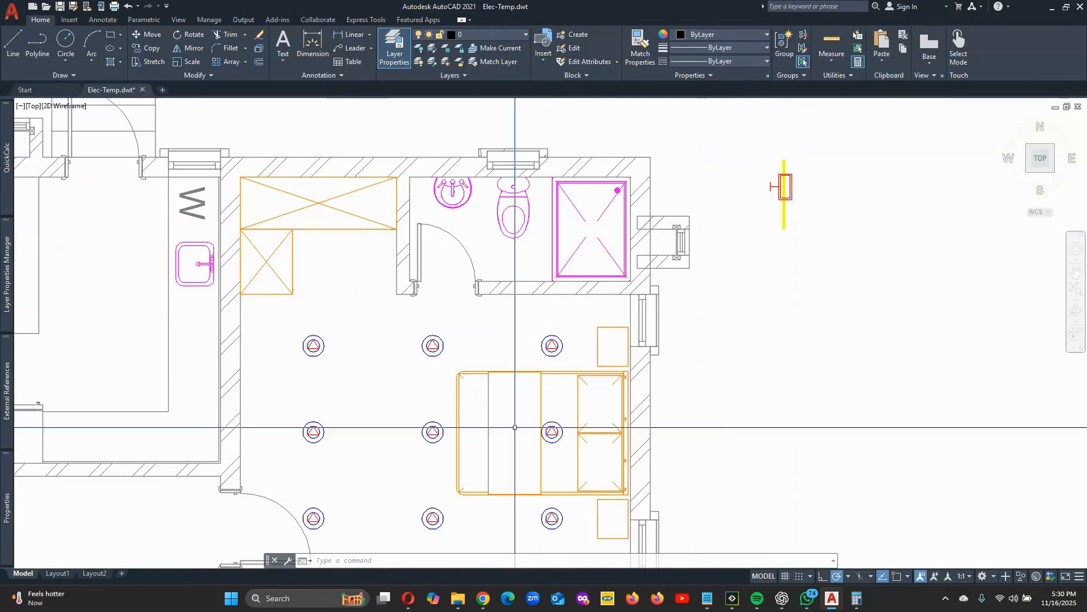
scroll(375, 221, "up", 2)
scroll(548, 266, "down", 2)
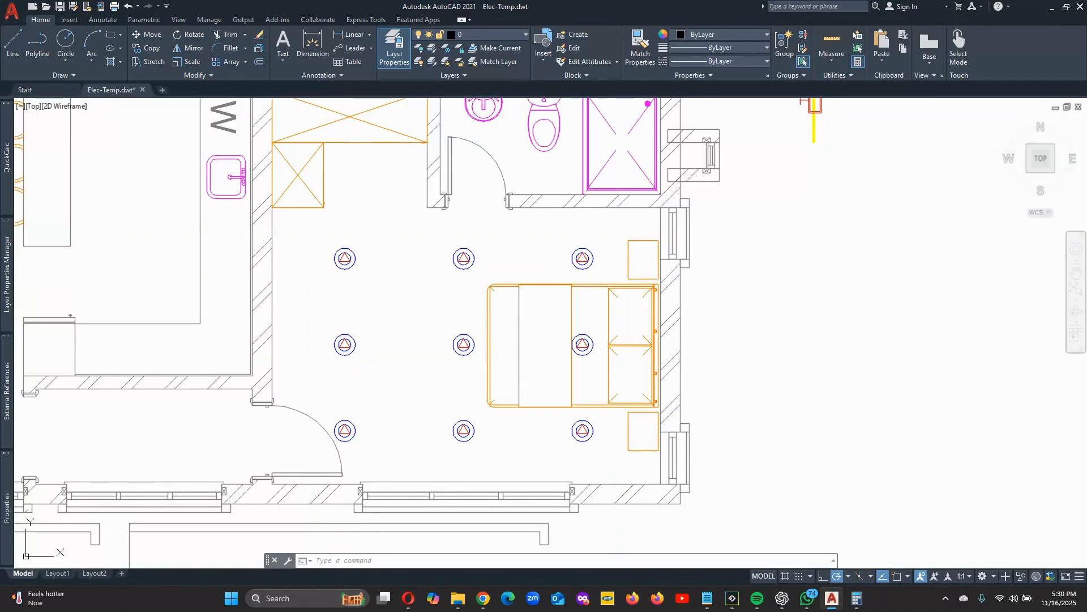
Copy the red wall fitting from beside the plan onto the bedroom's west wall, between the wardrobe and the door.
scroll(457, 360, "down", 2)
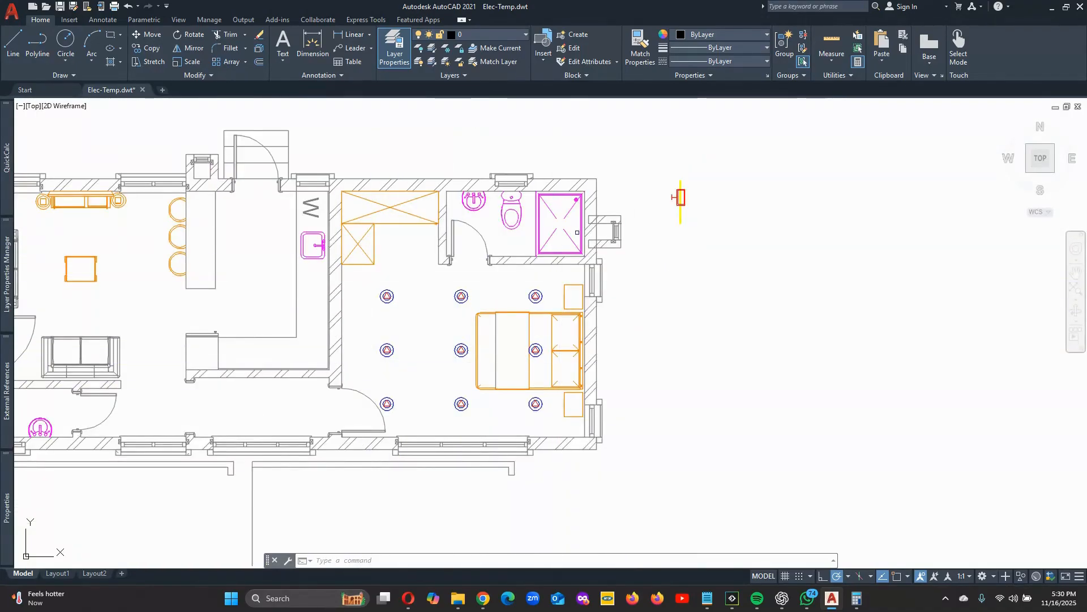
scroll(734, 169, "up", 2)
scroll(656, 279, "up", 1)
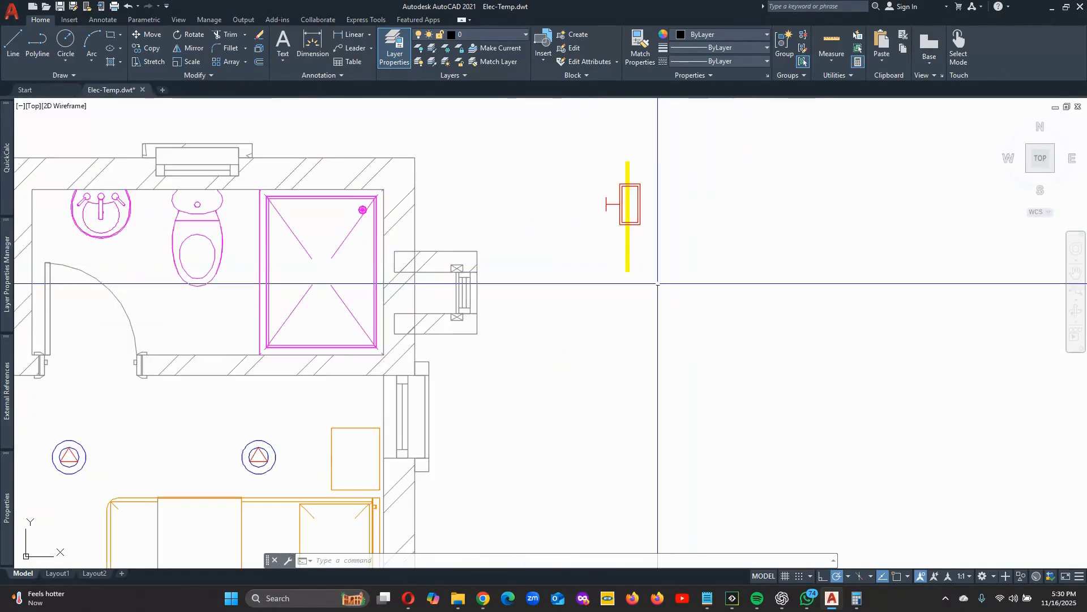
scroll(476, 177, "down", 1)
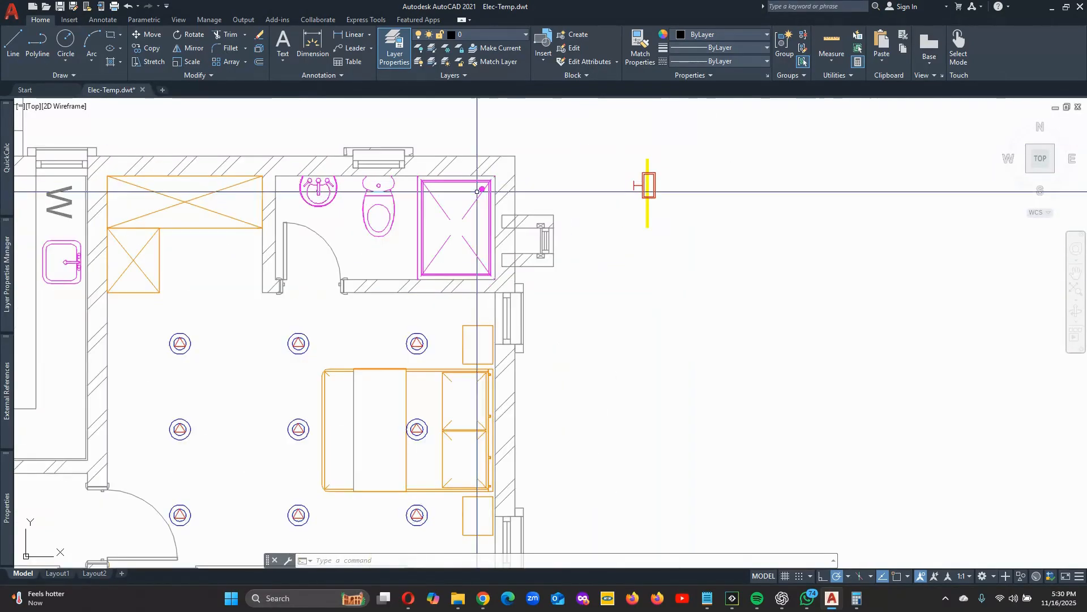
left_click(147, 47)
scroll(657, 216, "up", 2)
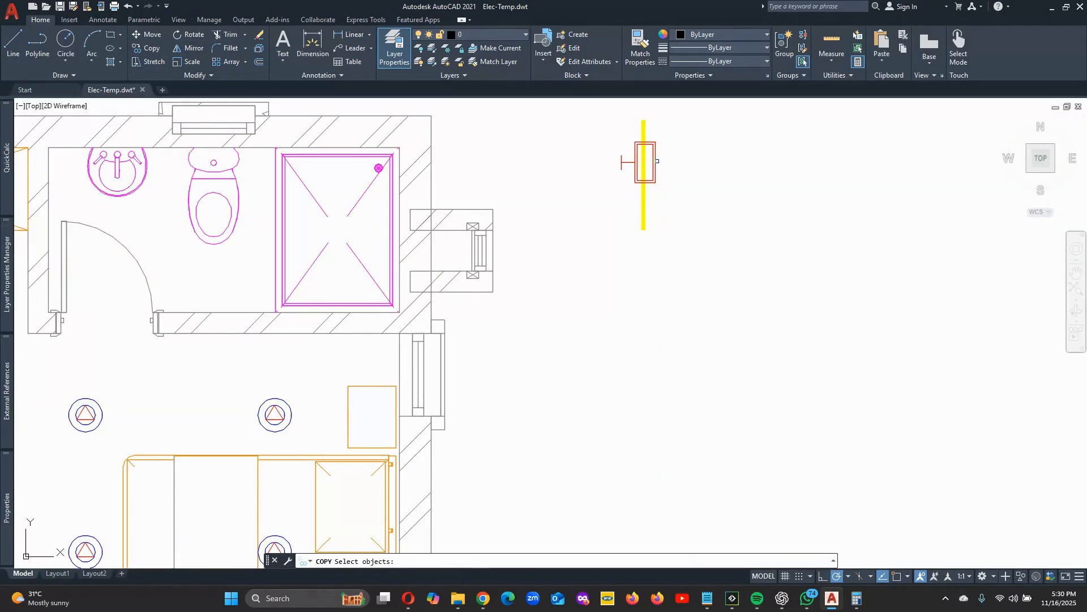
left_click(657, 162)
key("Return")
left_click(656, 162)
scroll(743, 119, "down", 2)
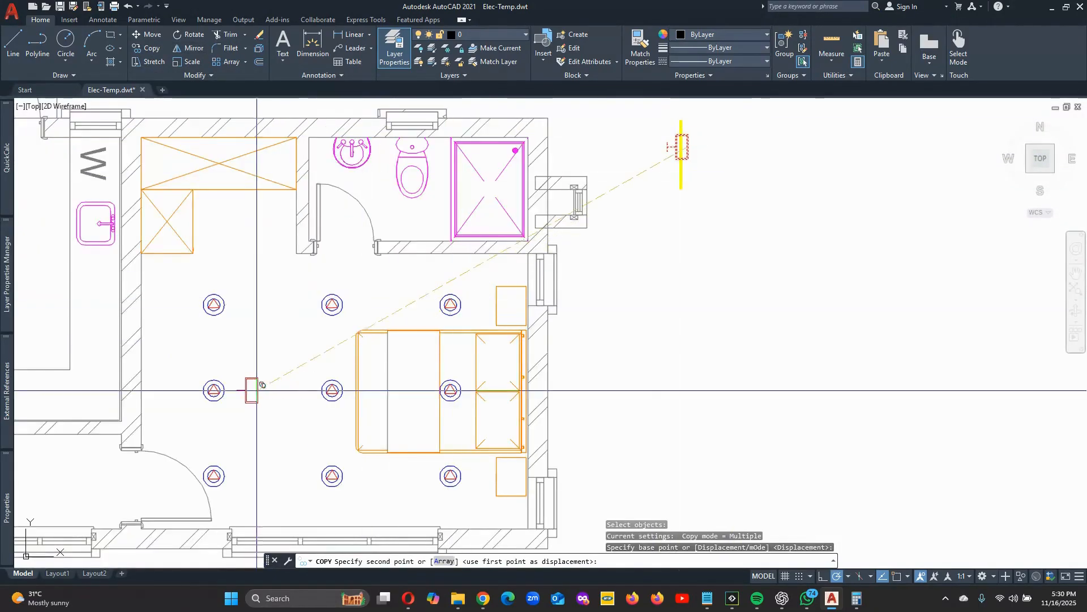
scroll(363, 313, "up", 1)
middle_click_drag(364, 313, 579, 267)
scroll(579, 267, "down", 2)
scroll(513, 267, "up", 2)
middle_click_drag(513, 267, 500, 357)
scroll(722, 302, "down", 1)
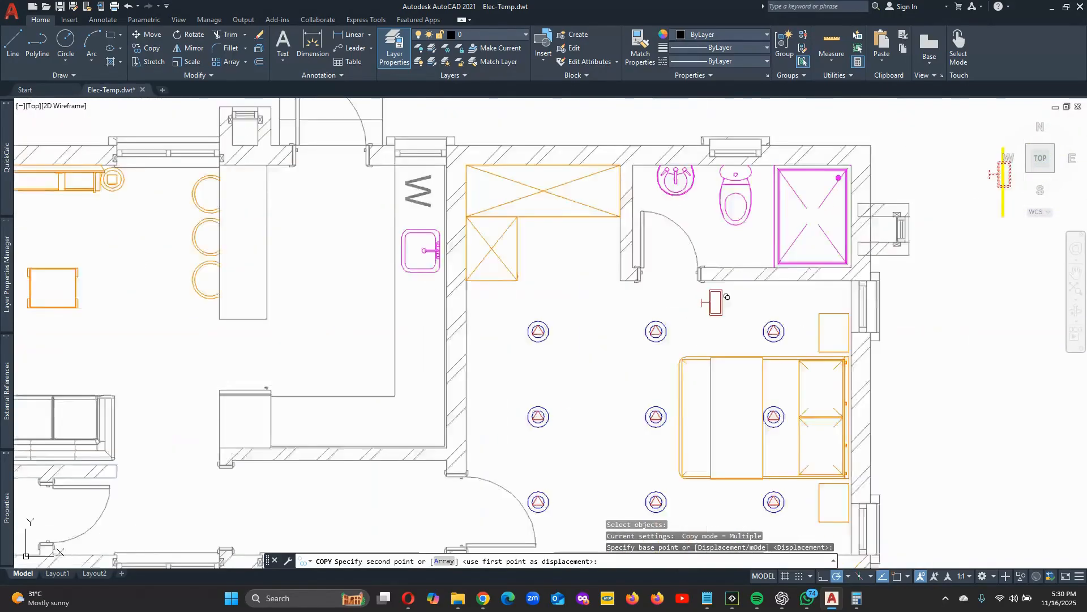
scroll(726, 296, "down", 4)
scroll(604, 350, "up", 6)
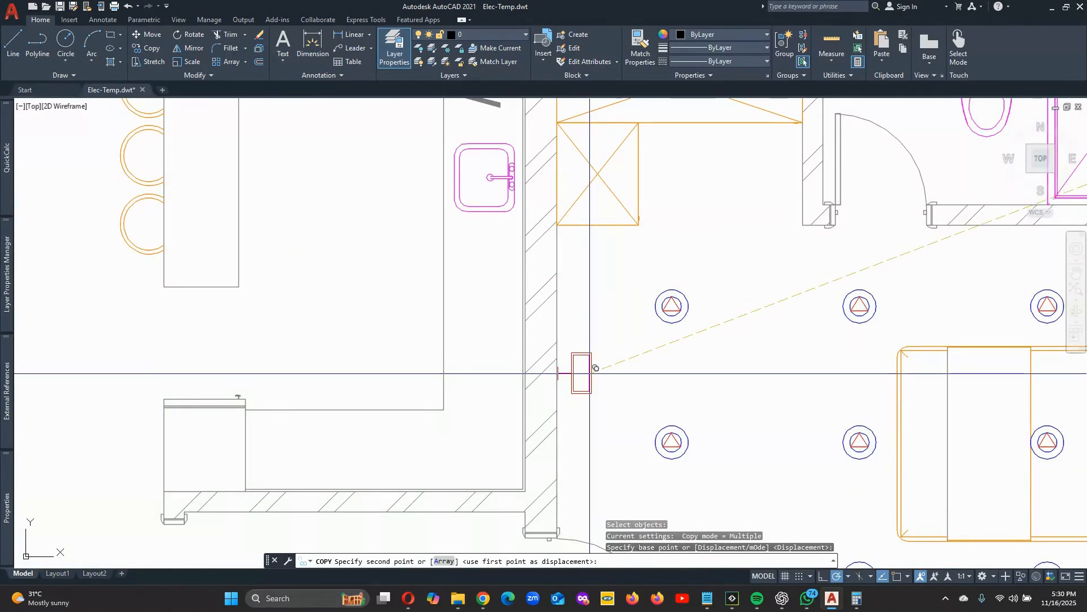
left_click(590, 374)
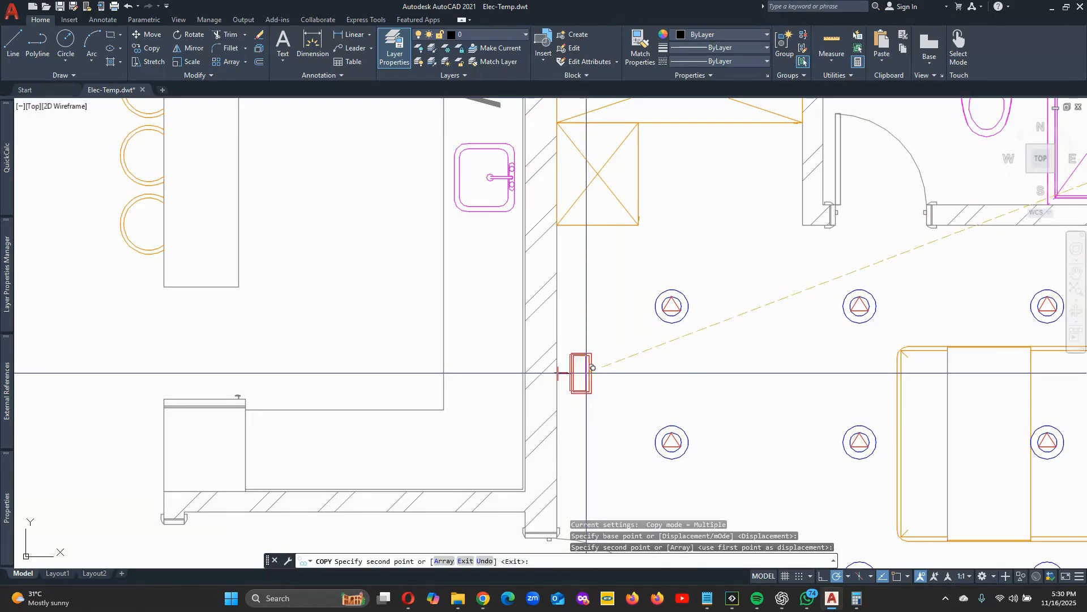
Place another copy of the red wall fitting just below the bathroom wall, near the upper bedside table, and finish copying.
scroll(535, 352, "down", 4)
scroll(315, 400, "up", 6)
right_click(857, 275)
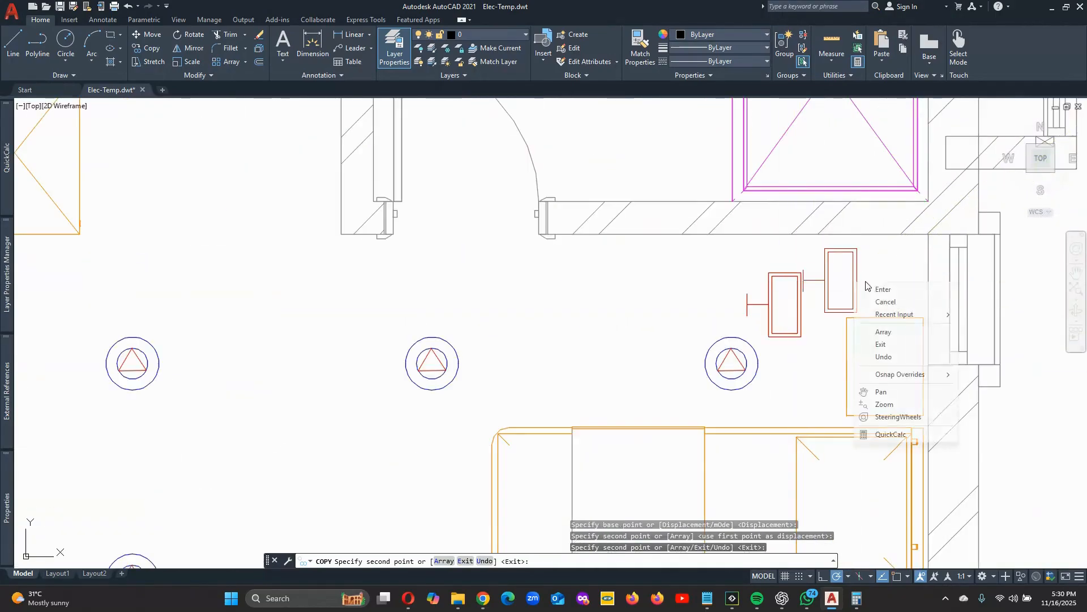
left_click(877, 289)
Rotate the red fitting below the bathroom by 270° so its stem points up towards the bathroom wall.
left_click(189, 39)
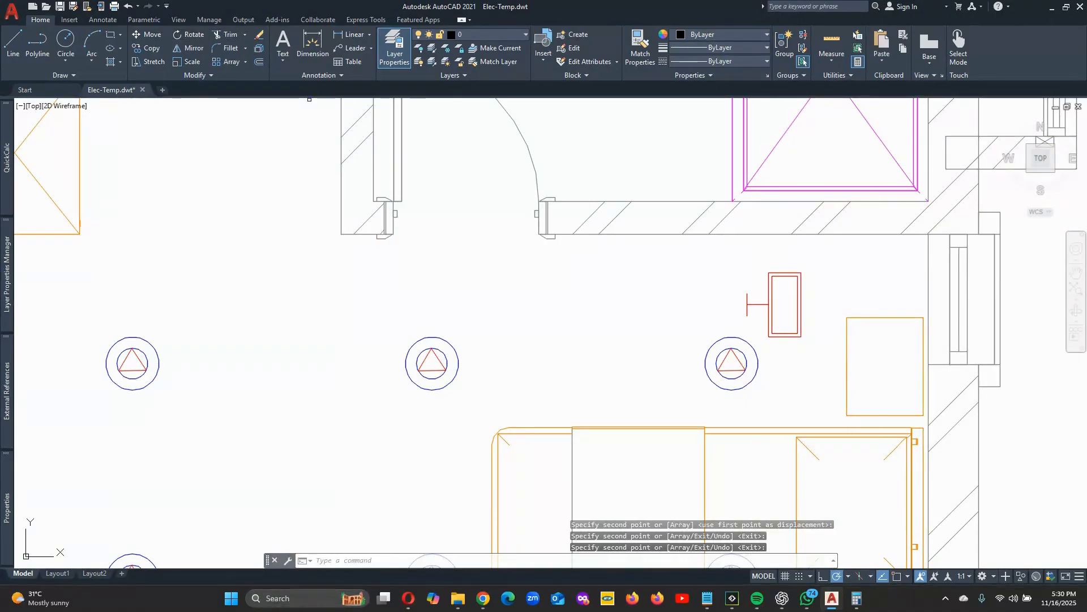
left_click(830, 301)
left_click(790, 293)
right_click(797, 299)
left_click(802, 305)
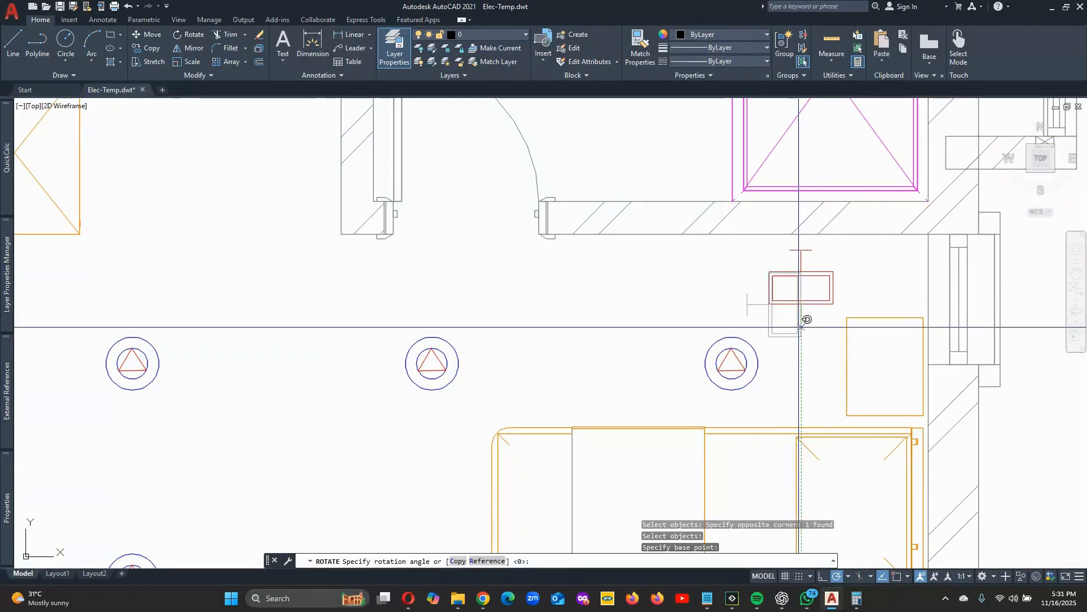
left_click(802, 326)
Move the rotated red fitting so its stem rests against the bathroom wall below the shower.
left_click(147, 35)
left_click(771, 278)
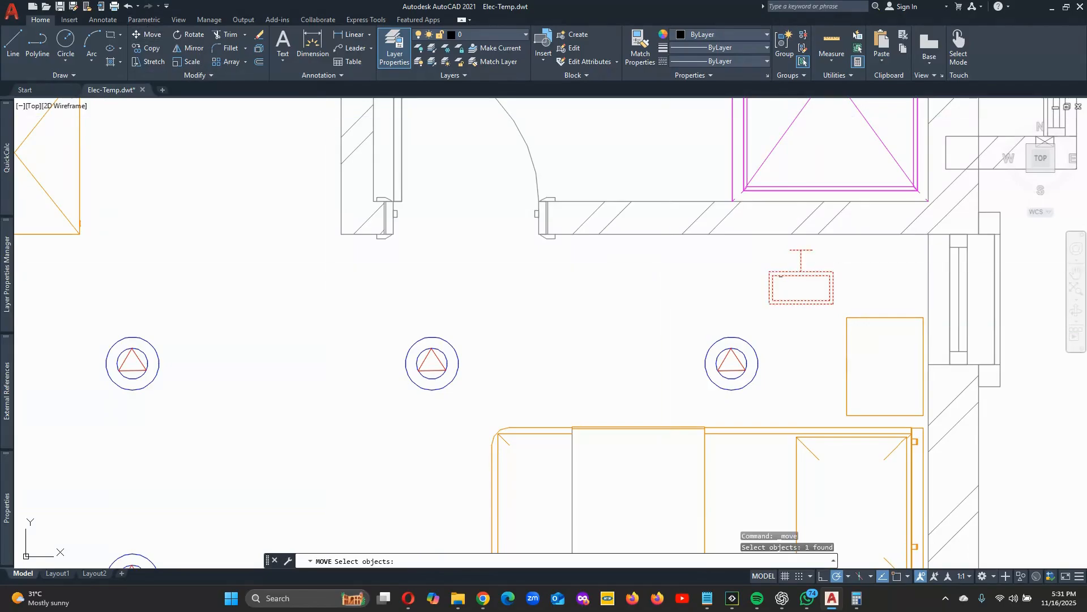
key("Return")
left_click(811, 276)
scroll(798, 272, "up", 4)
scroll(672, 251, "down", 4)
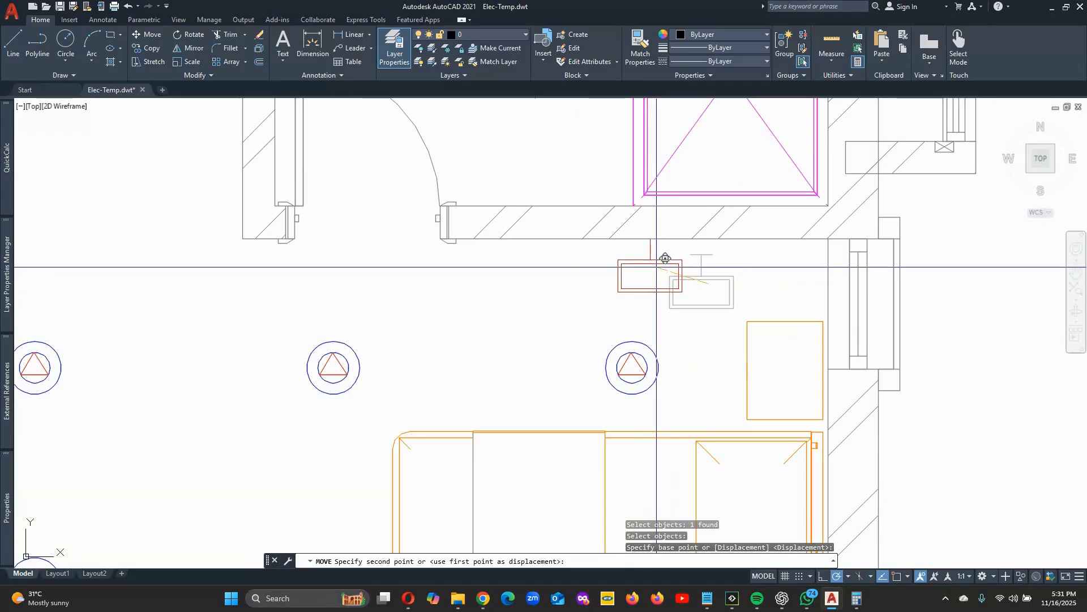
left_click(665, 257)
Copy the red fitting from the bathroom wall onto the pillow area of the bed.
left_click(151, 49)
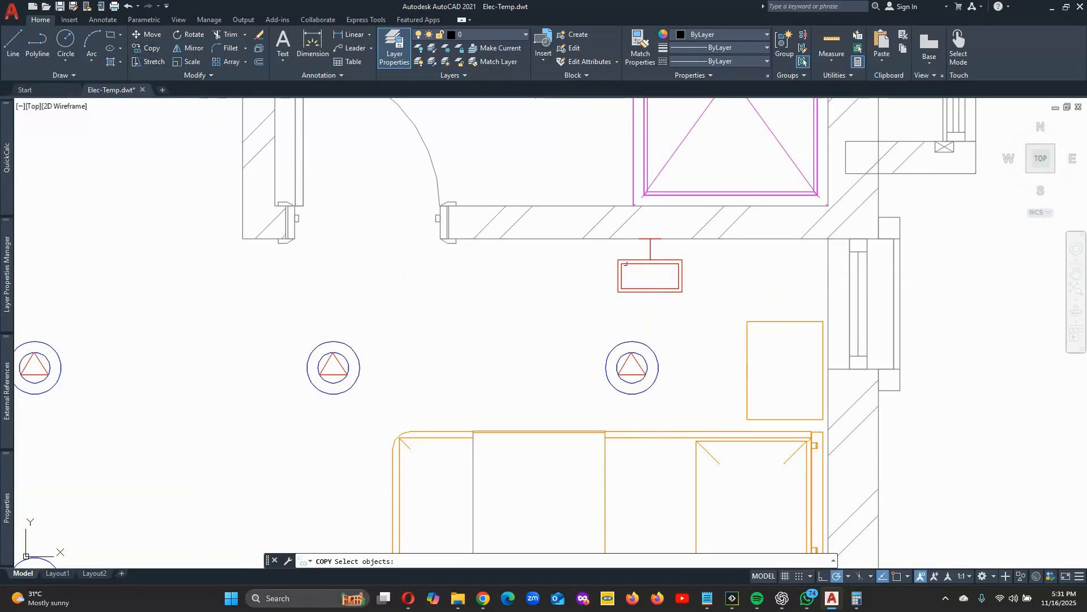
left_click(647, 252)
key("Return")
left_click(633, 257)
scroll(638, 252, "down", 4)
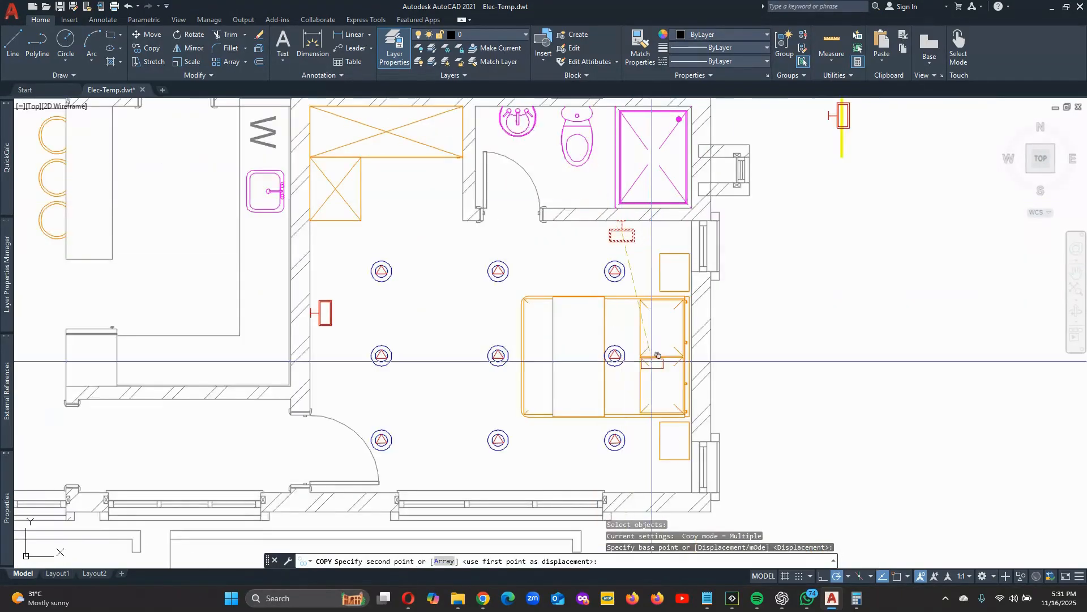
scroll(640, 284, "up", 4)
left_click(617, 228)
right_click(650, 256)
left_click(661, 251)
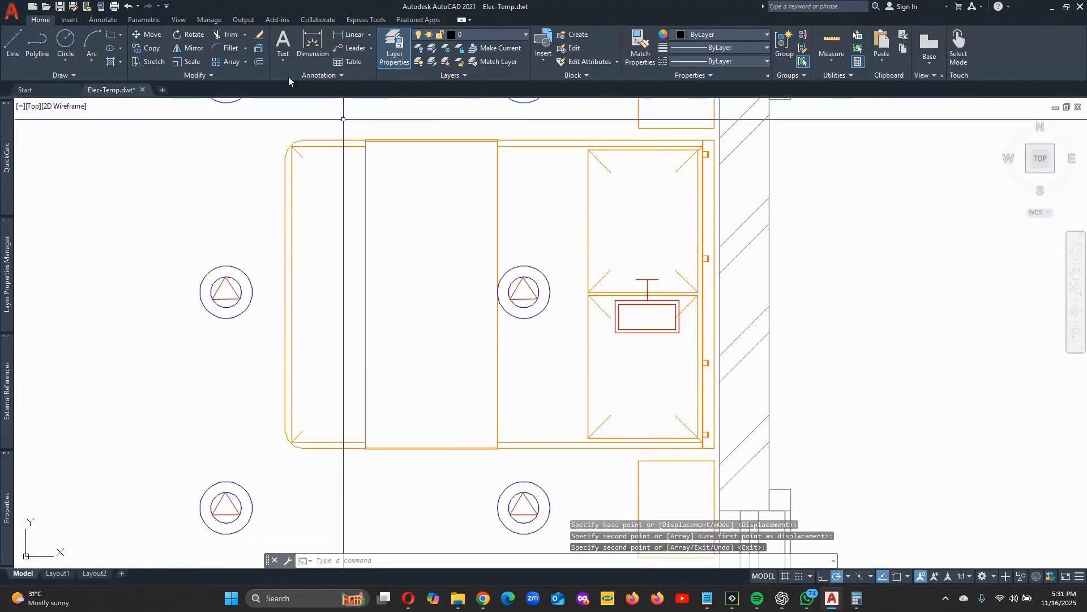
Rotate the red fitting over the pillows by 270° so its stem points towards the east wall.
left_click(190, 35)
left_click(644, 332)
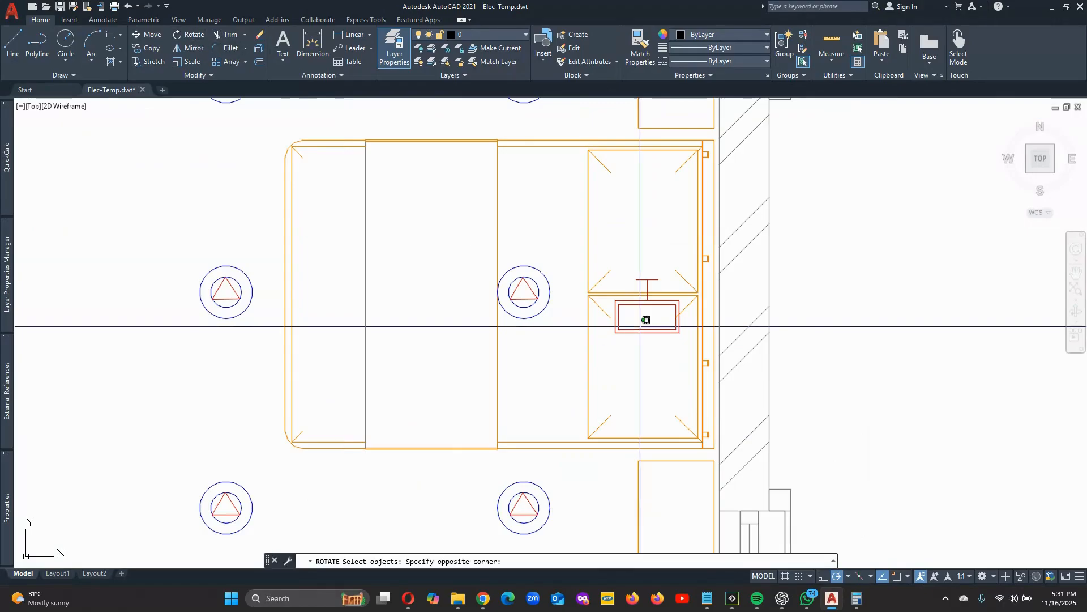
left_click(640, 326)
key("Return")
left_click(659, 326)
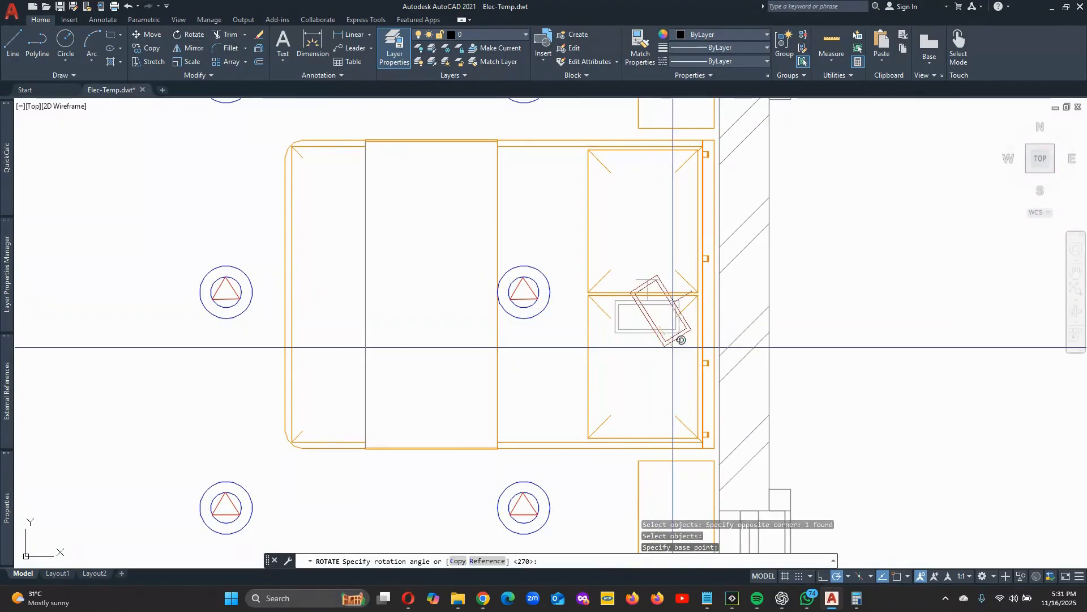
left_click(659, 353)
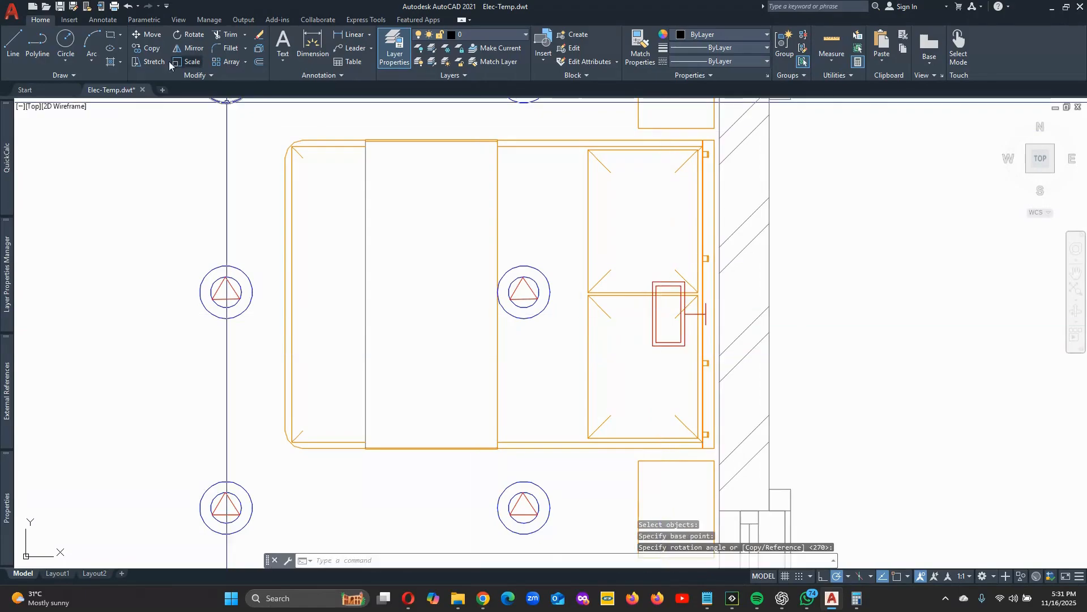
Move the red fitting over the pillows against the east wall, centred behind the headboard.
left_click(146, 34)
left_click(663, 338)
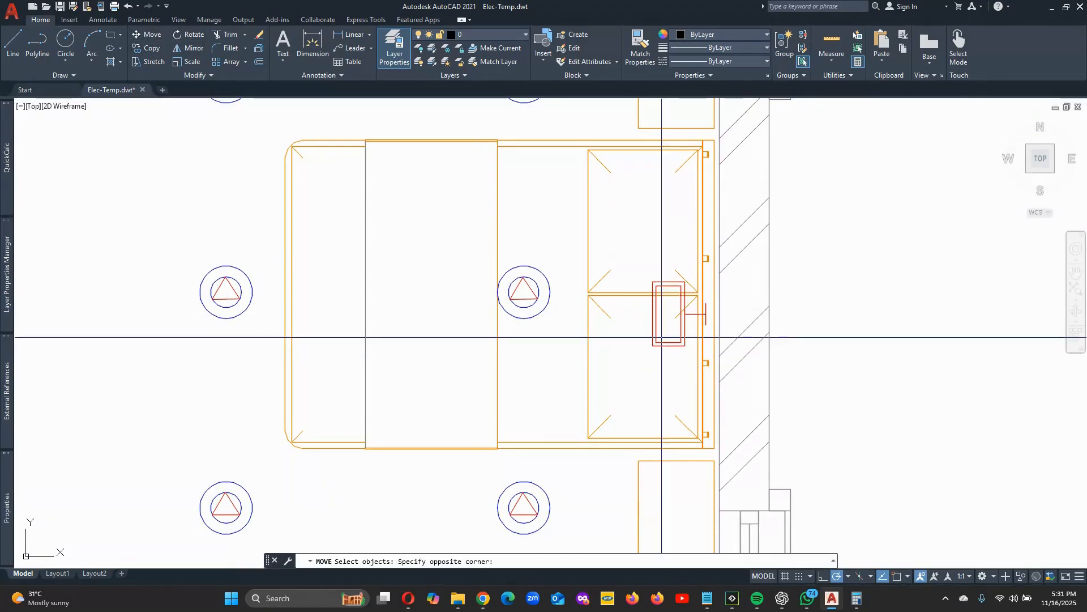
left_click(655, 337)
key("Return")
left_click(665, 331)
scroll(663, 316, "up", 2)
scroll(670, 308, "down", 2)
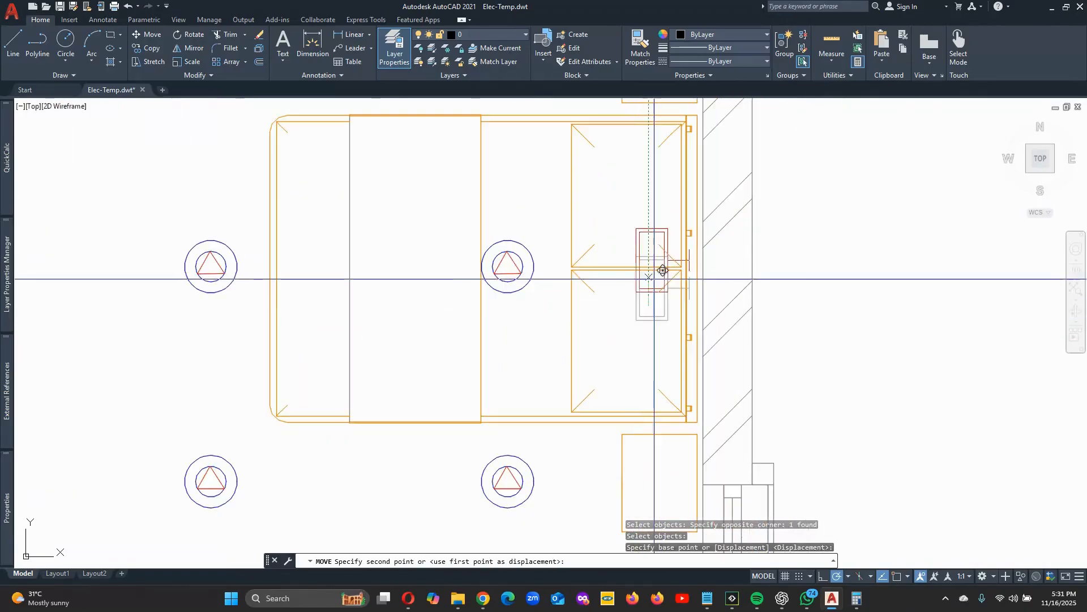
scroll(660, 270, "up", 4)
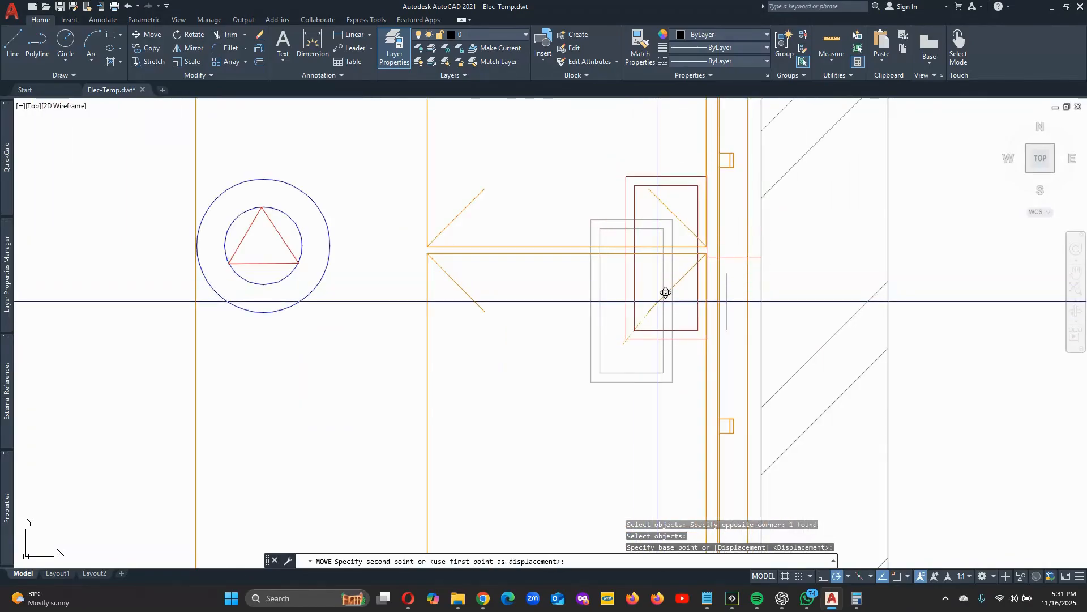
left_click(663, 292)
scroll(645, 382, "down", 6)
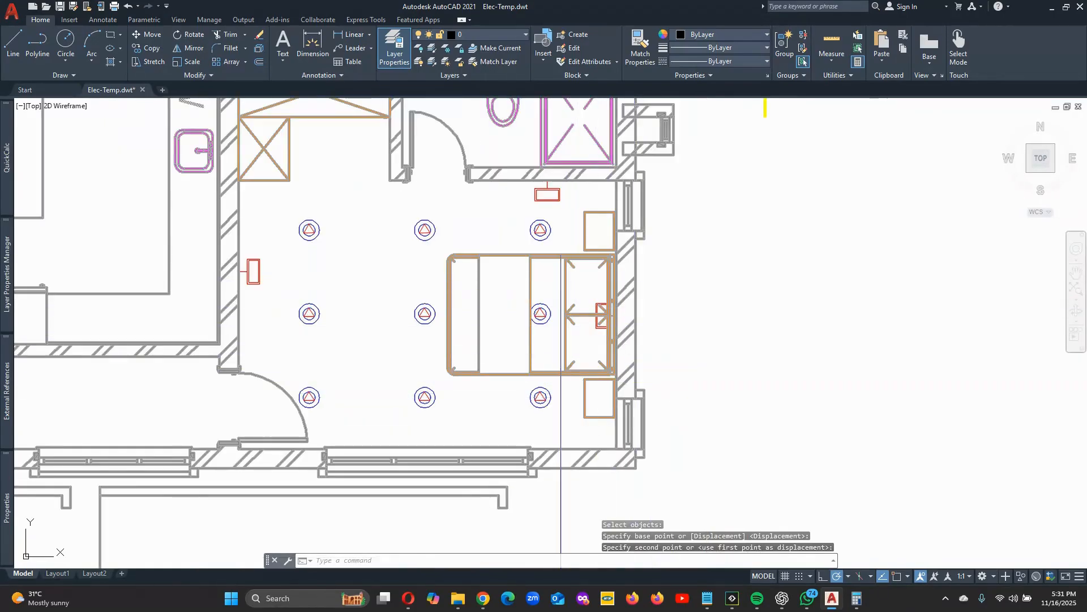
Copy the yellow linear fitting from beside the plan to the bedroom's west side, just above the red wall fitting.
scroll(565, 328, "down", 3)
scroll(635, 188, "up", 3)
scroll(635, 187, "up", 2)
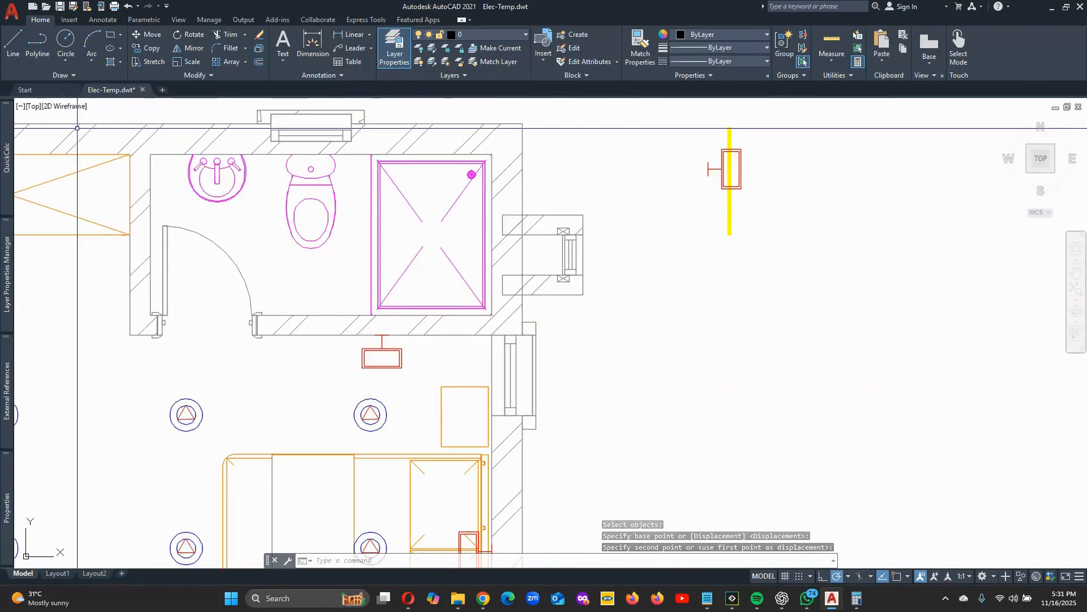
left_click(145, 48)
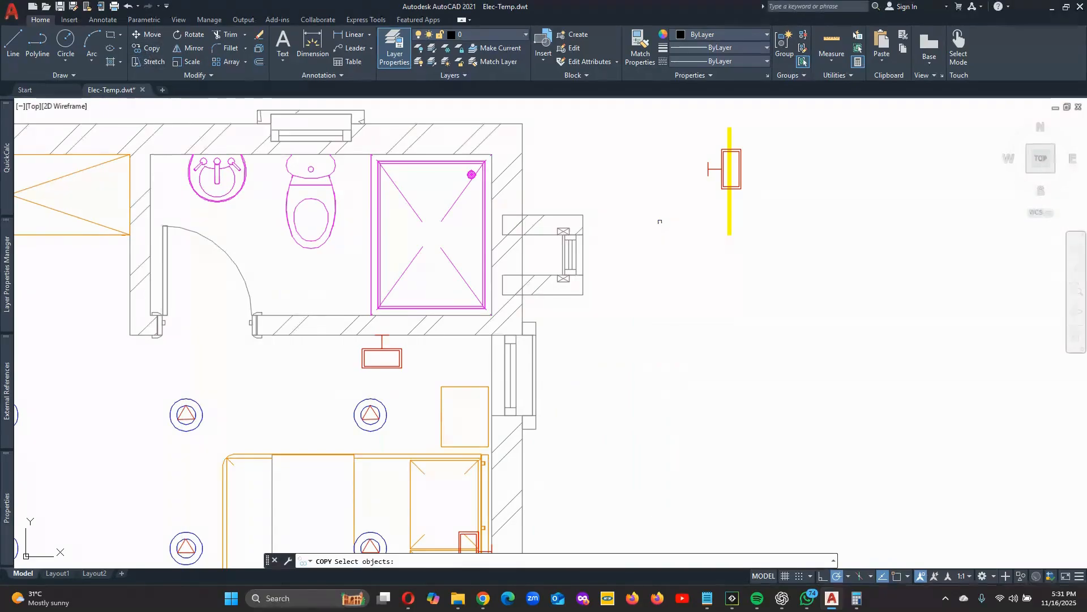
left_click(730, 204)
scroll(723, 204, "down", 2)
scroll(729, 203, "down", 2)
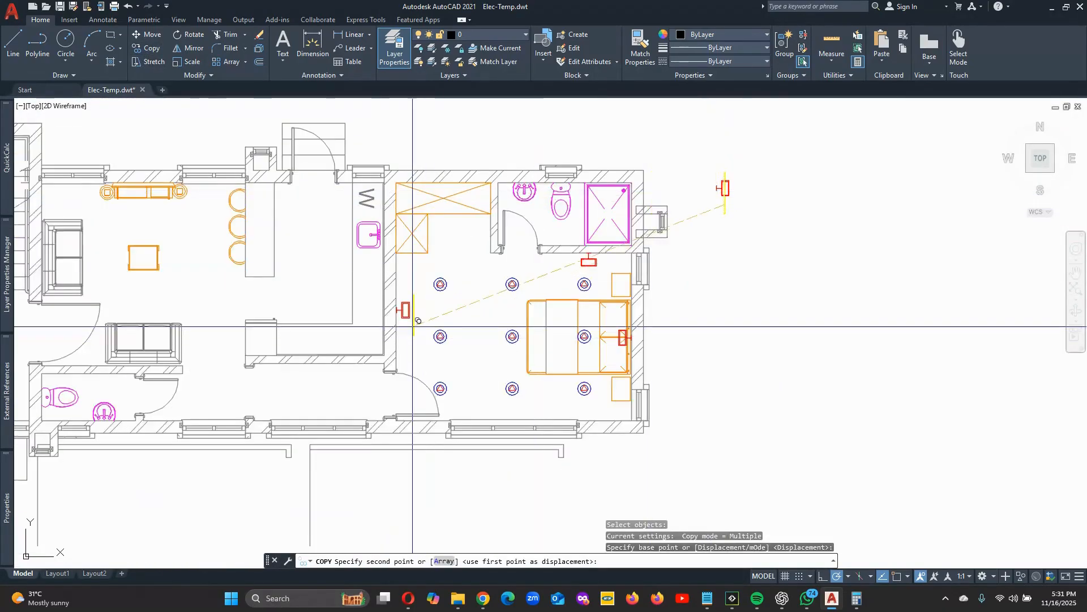
scroll(414, 317, "up", 4)
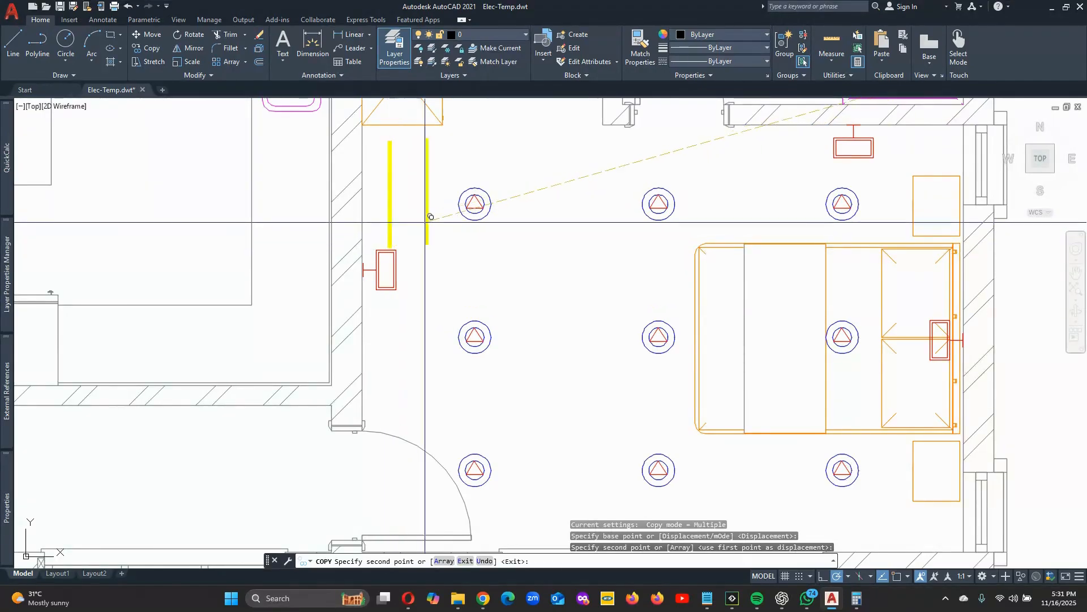
right_click(443, 211)
left_click(456, 232)
Copy the yellow linear fitting about 800 units straight down to continue the line along the west wall.
left_click(150, 50)
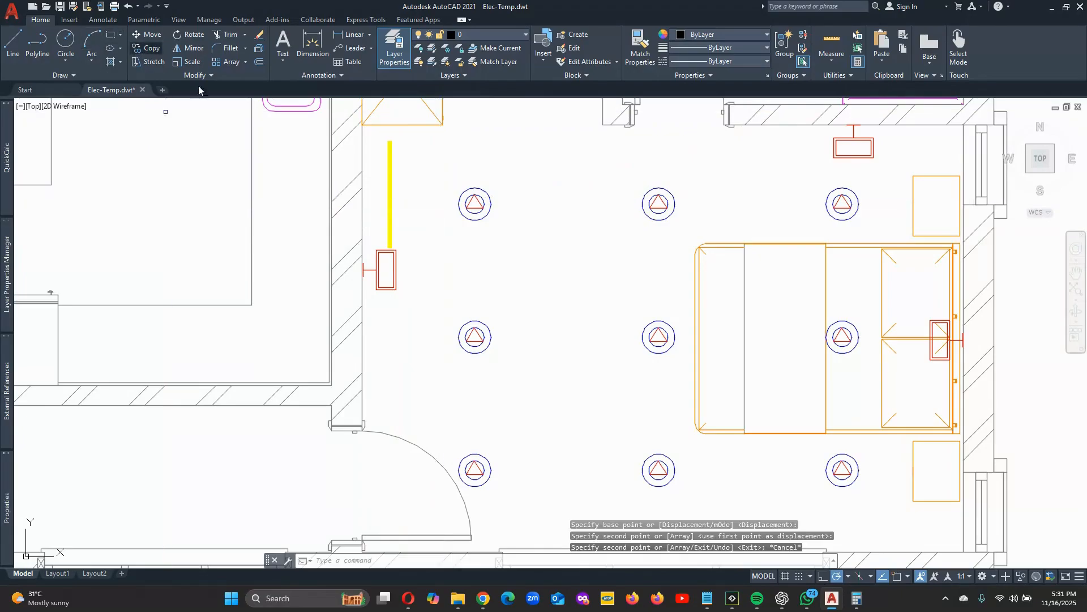
left_click(407, 189)
left_click(374, 193)
key("Return")
left_click(440, 196)
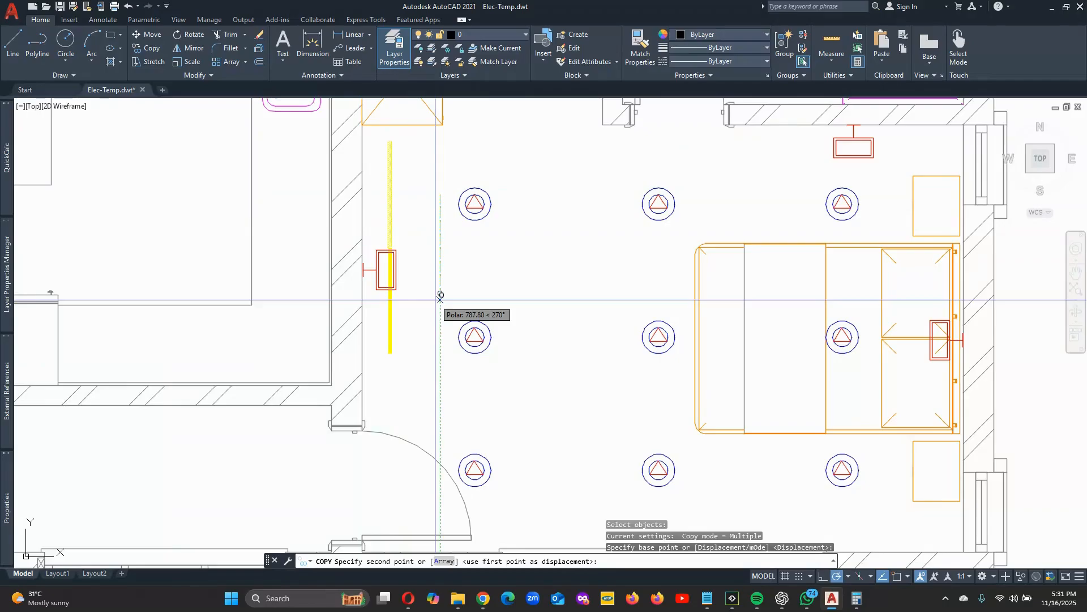
left_click(440, 297)
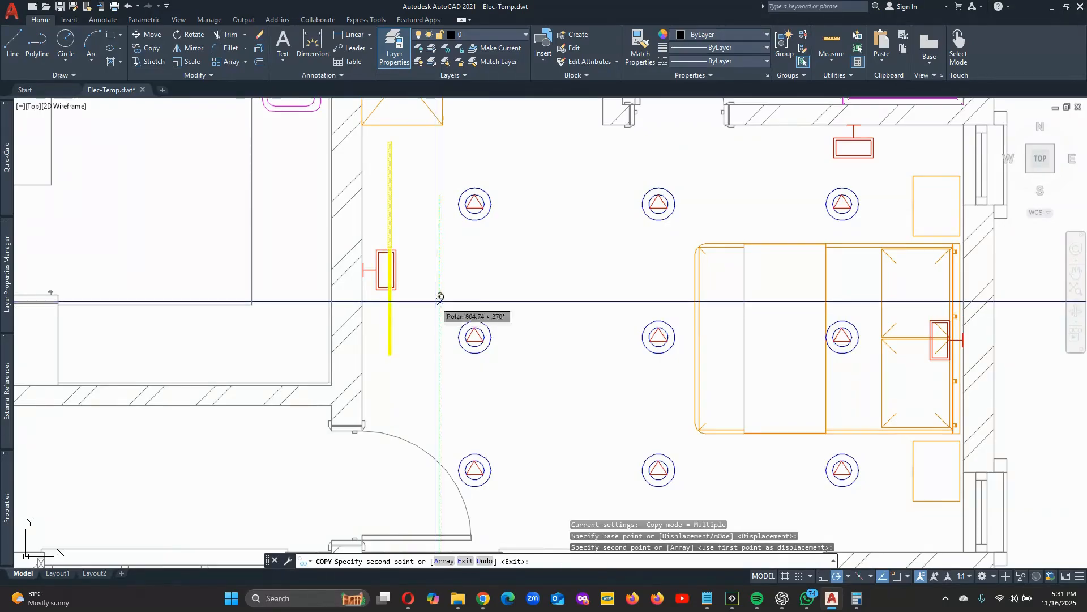
right_click(425, 259)
left_click(439, 269)
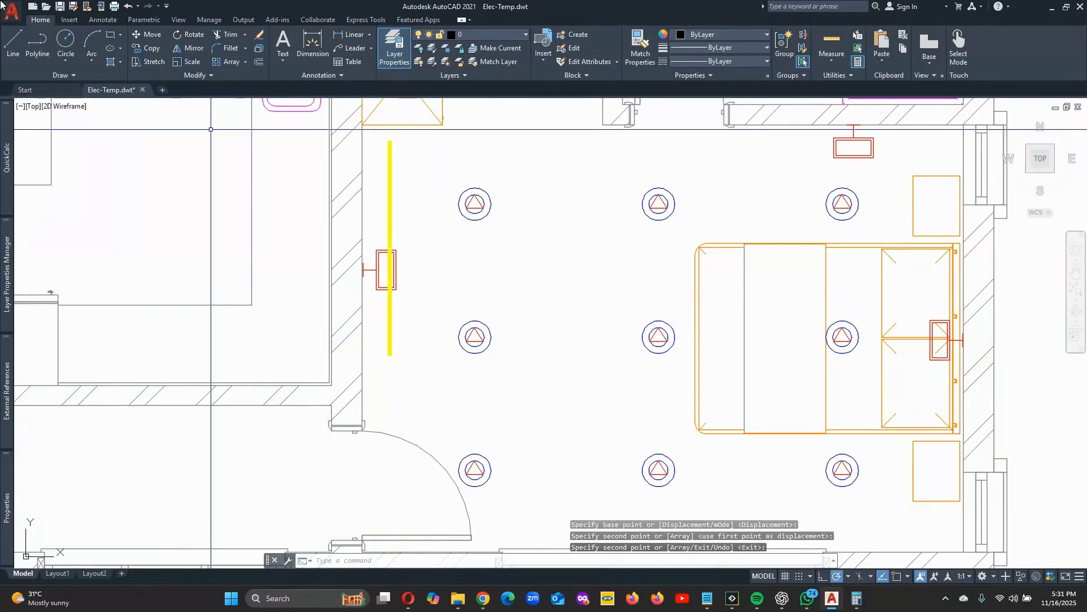
Move both yellow linear fittings about 200 units straight down along the bedroom's west wall.
left_click(152, 38)
left_click(417, 202)
left_click(378, 181)
left_click(413, 331)
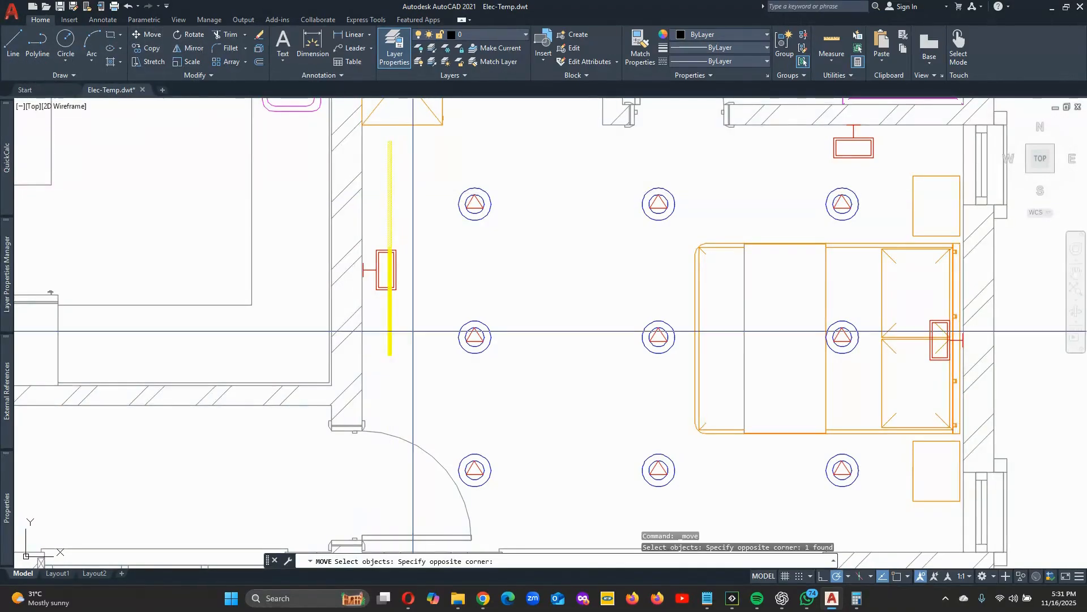
left_click(381, 321)
right_click(382, 320)
left_click(440, 265)
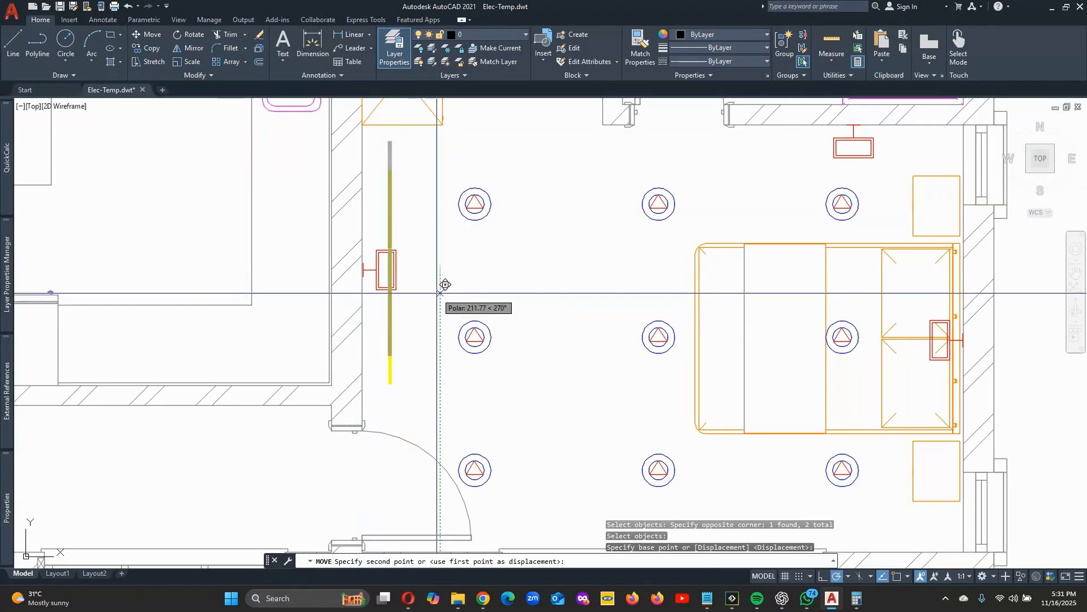
left_click(441, 292)
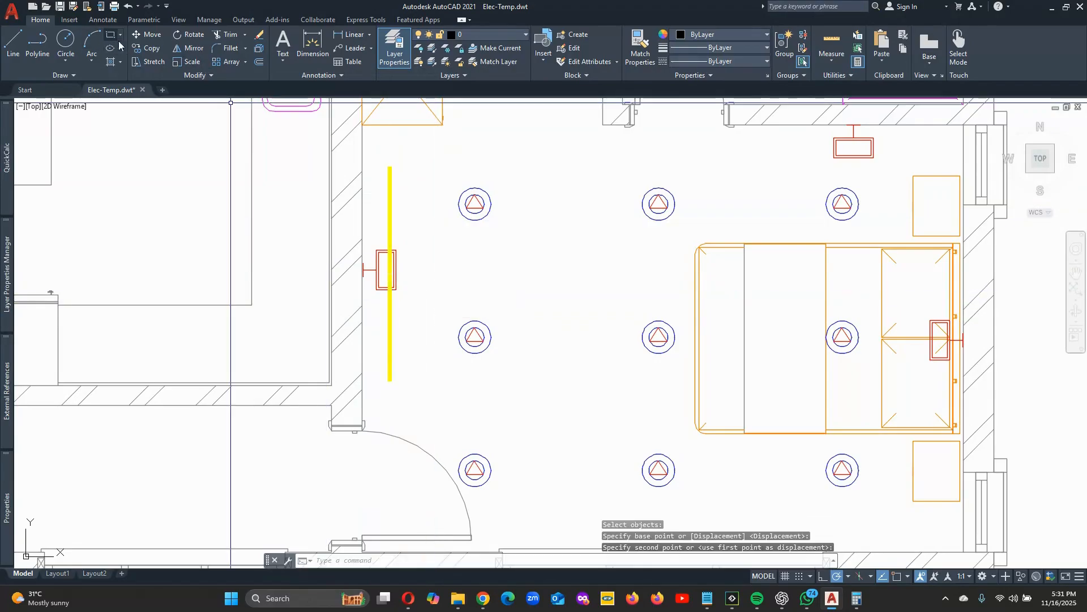
Copy both yellow linear fittings from the west wall to the east wall, over the red wall fitting behind the headboard.
left_click(147, 48)
left_click(424, 328)
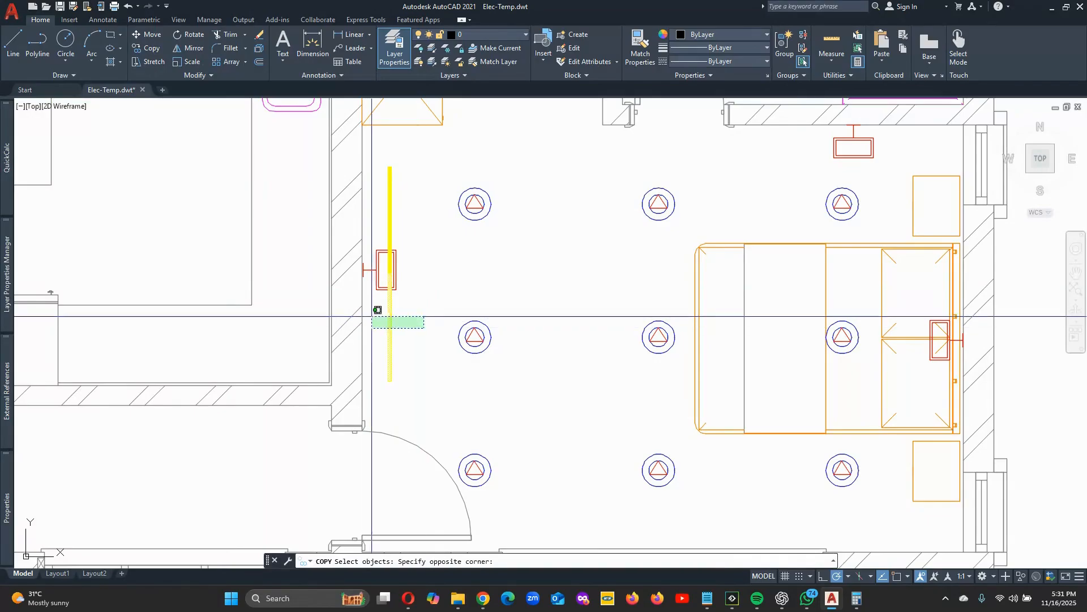
left_click(372, 316)
right_click(389, 191)
left_click(386, 273)
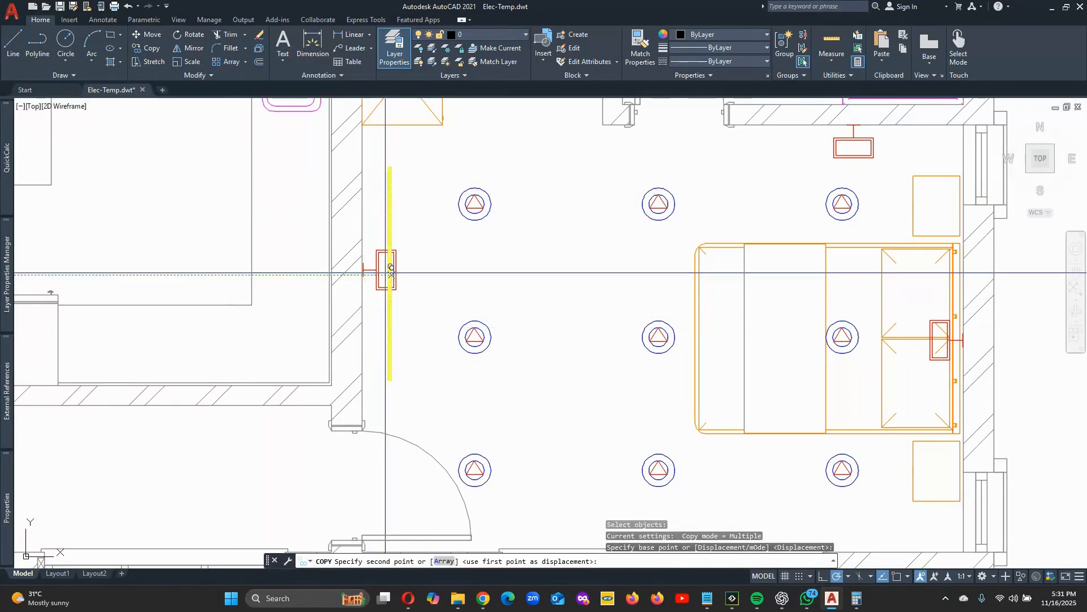
scroll(396, 266, "down", 4)
scroll(538, 263, "up", 2)
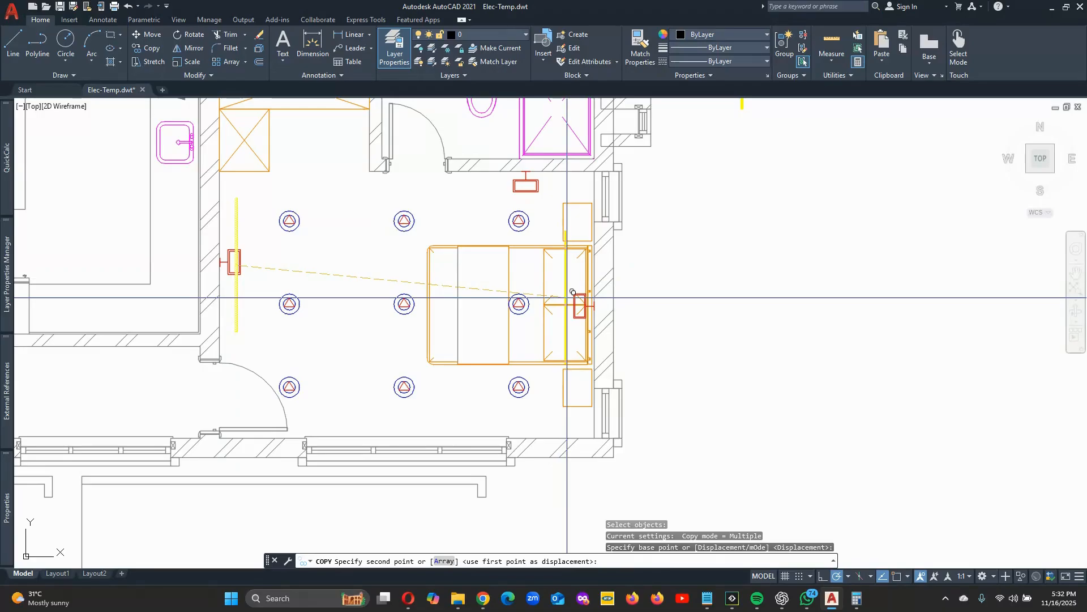
left_click(584, 292)
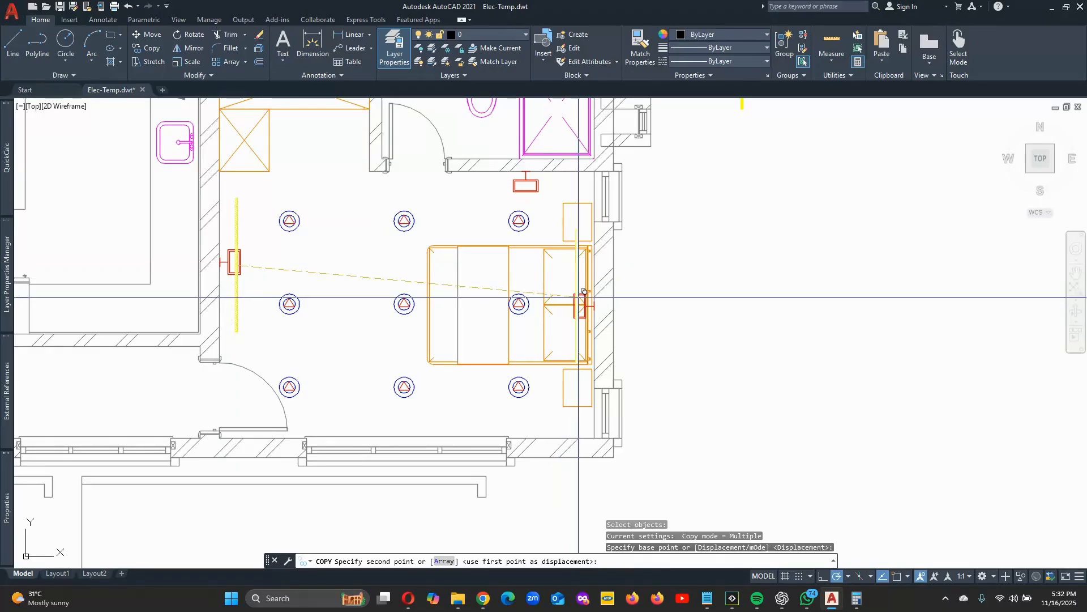
right_click(388, 257)
left_click(399, 263)
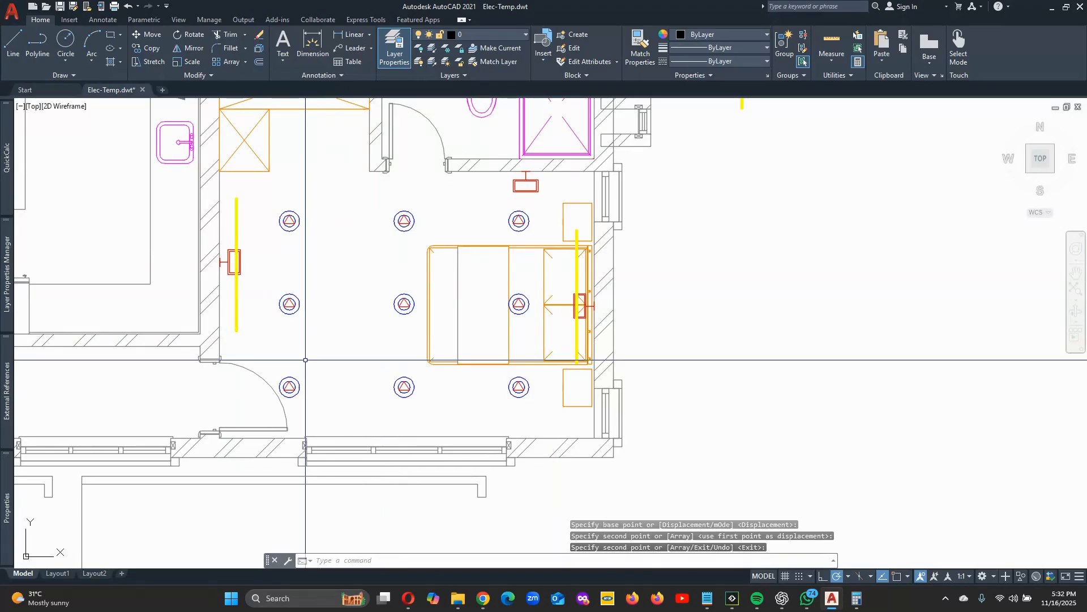
Move the two west-side yellow linear fittings down and closer to the west wall, level with the pair behind the headboard.
left_click(147, 34)
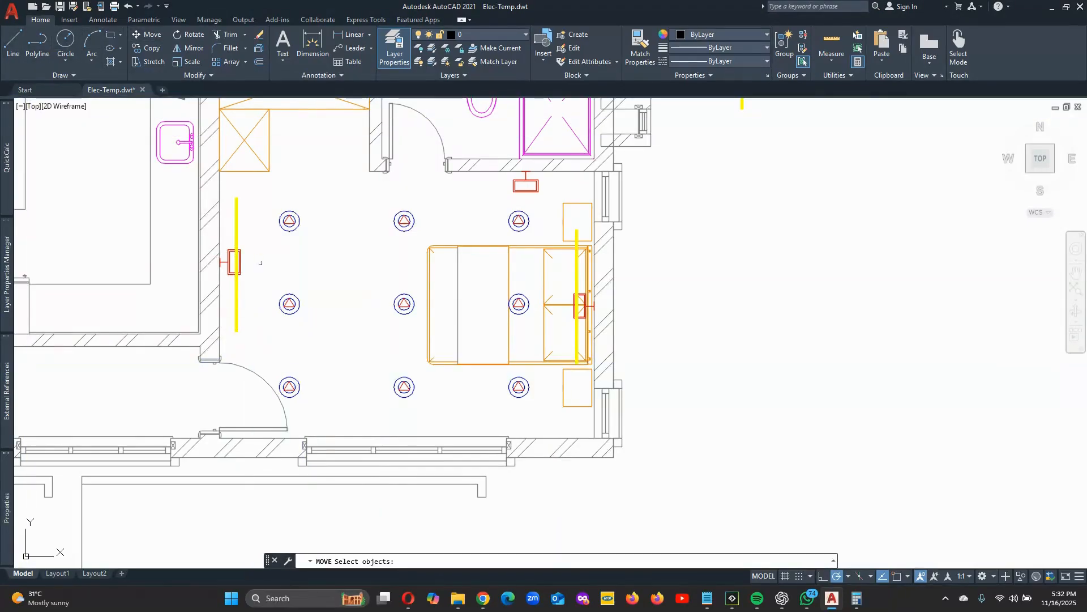
left_click(255, 213)
left_click(230, 196)
left_click(270, 284)
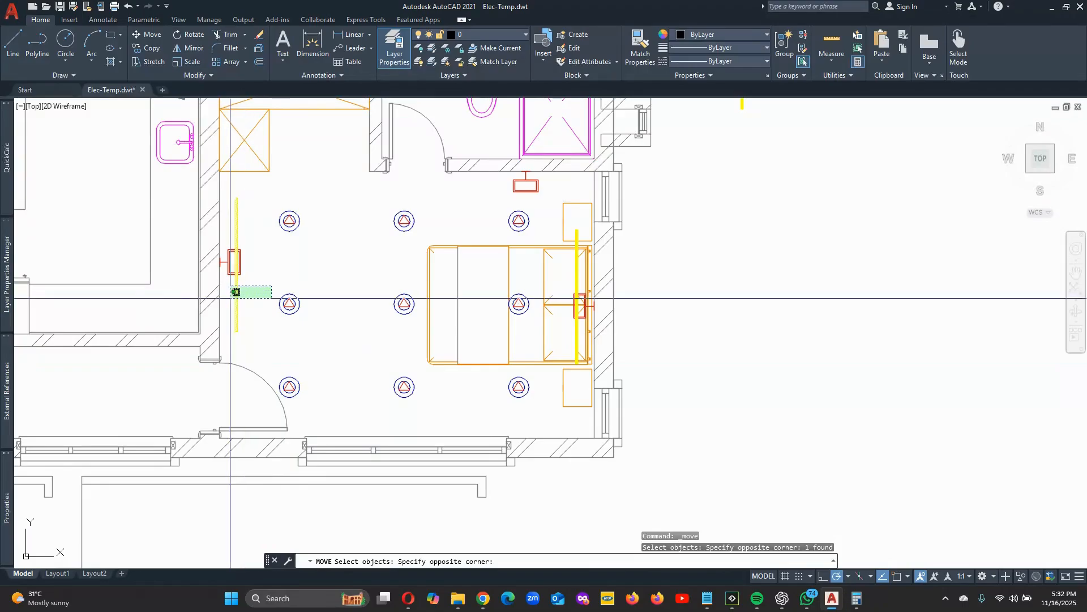
left_click(226, 296)
key("Return")
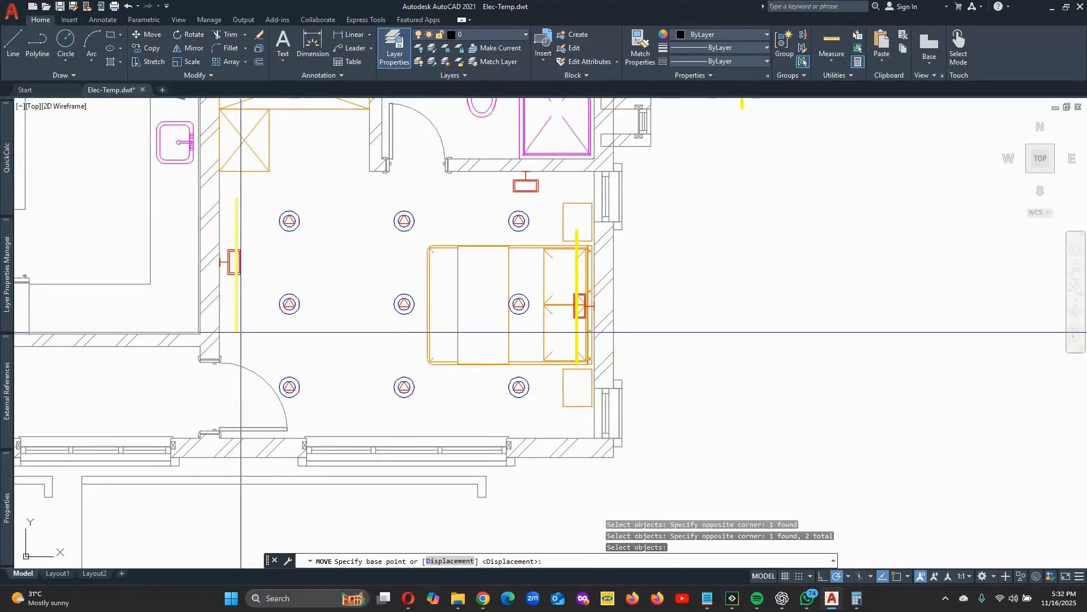
left_click(237, 334)
left_click(229, 355)
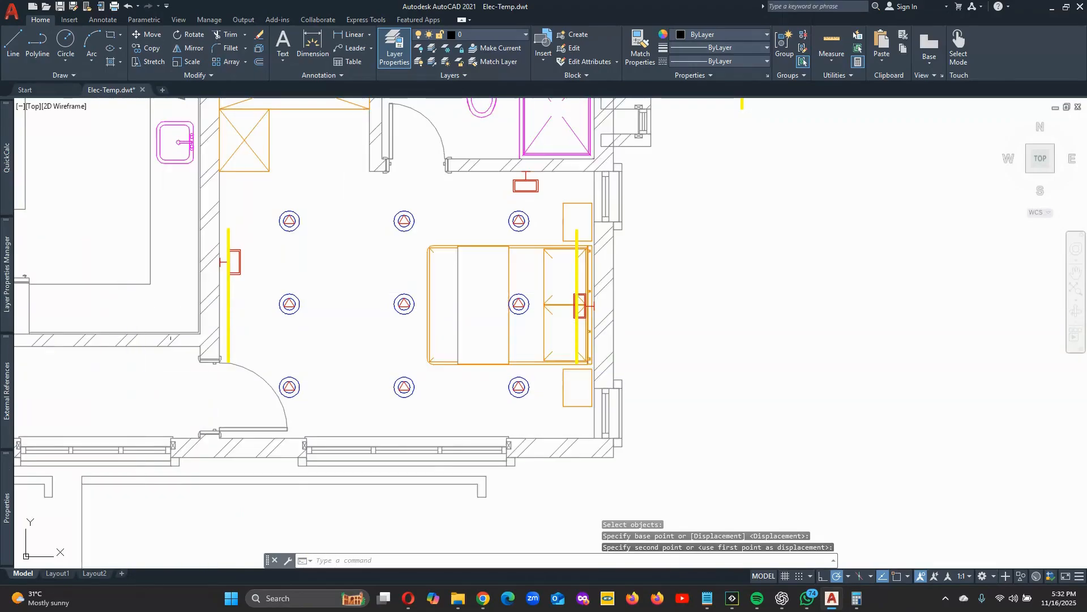
scroll(306, 230, "down", 1)
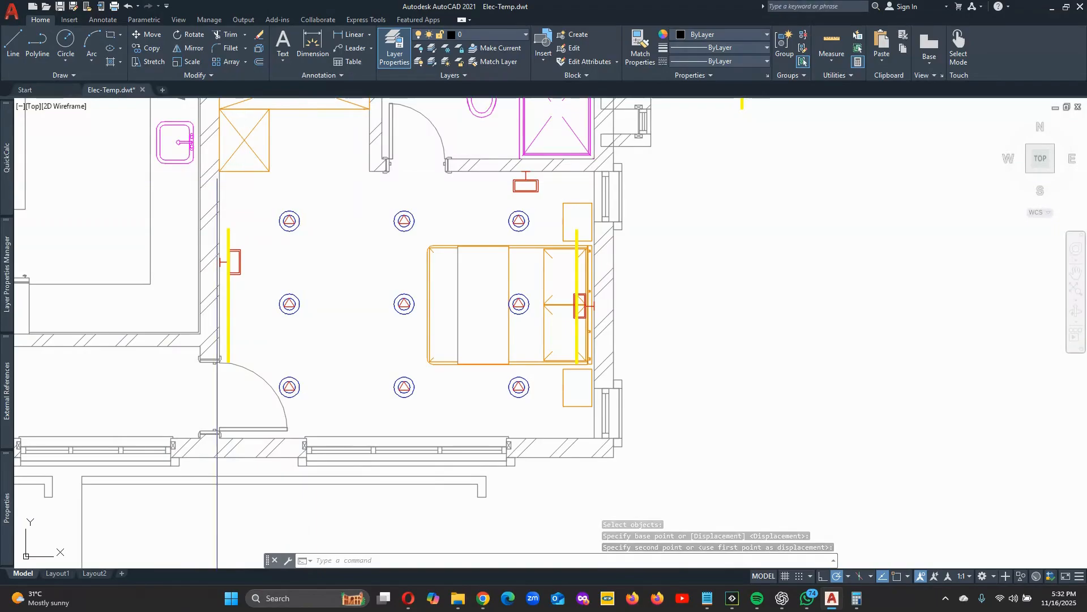
scroll(468, 265, "down", 2)
scroll(417, 277, "up", 4)
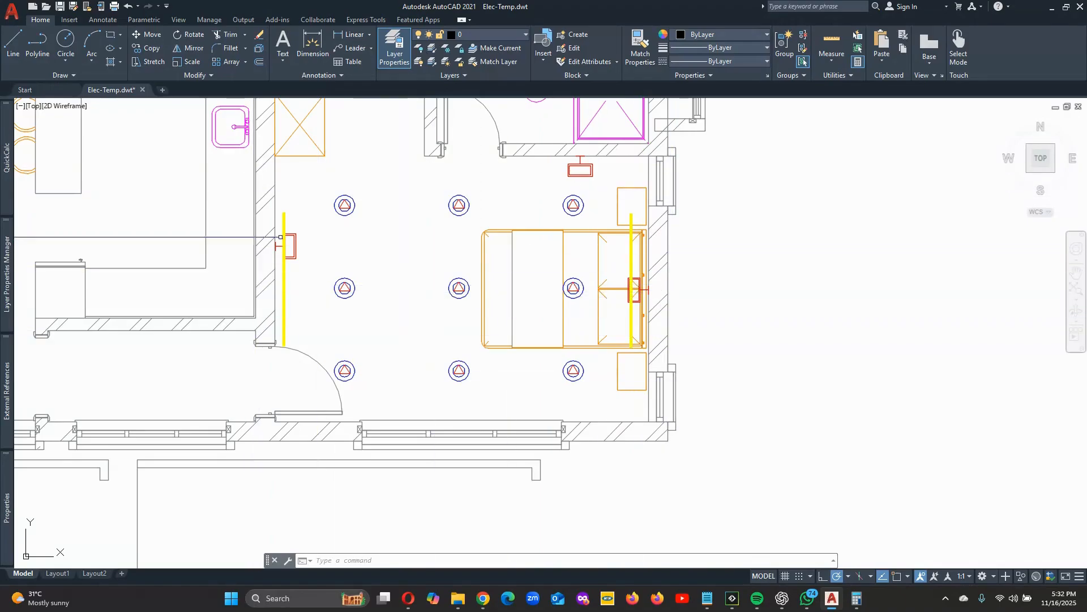
scroll(364, 293, "down", 2)
scroll(398, 252, "up", 2)
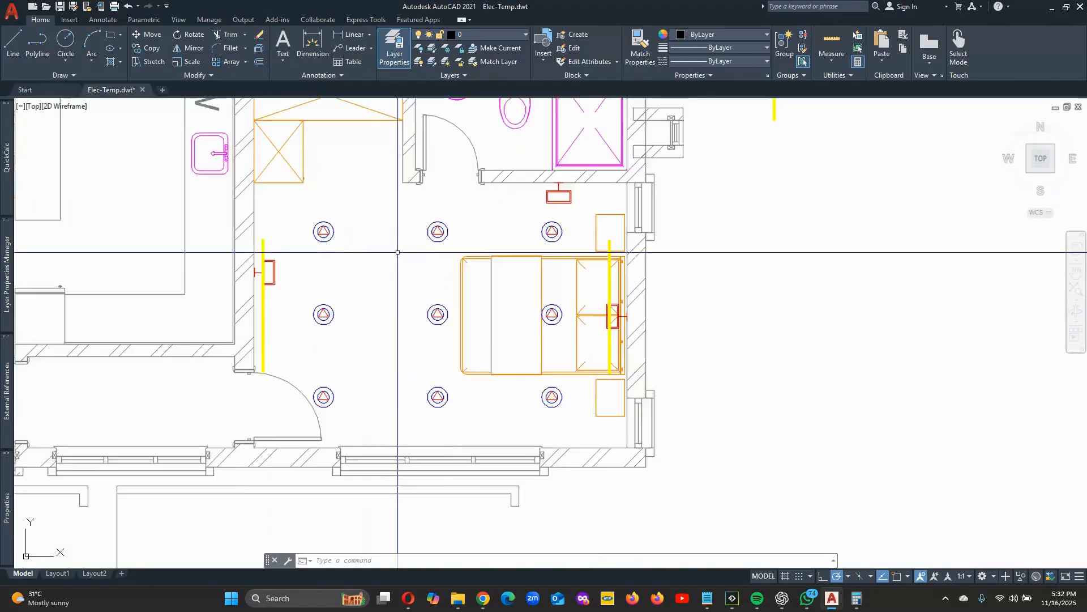
scroll(444, 261, "up", 2)
scroll(419, 209, "down", 2)
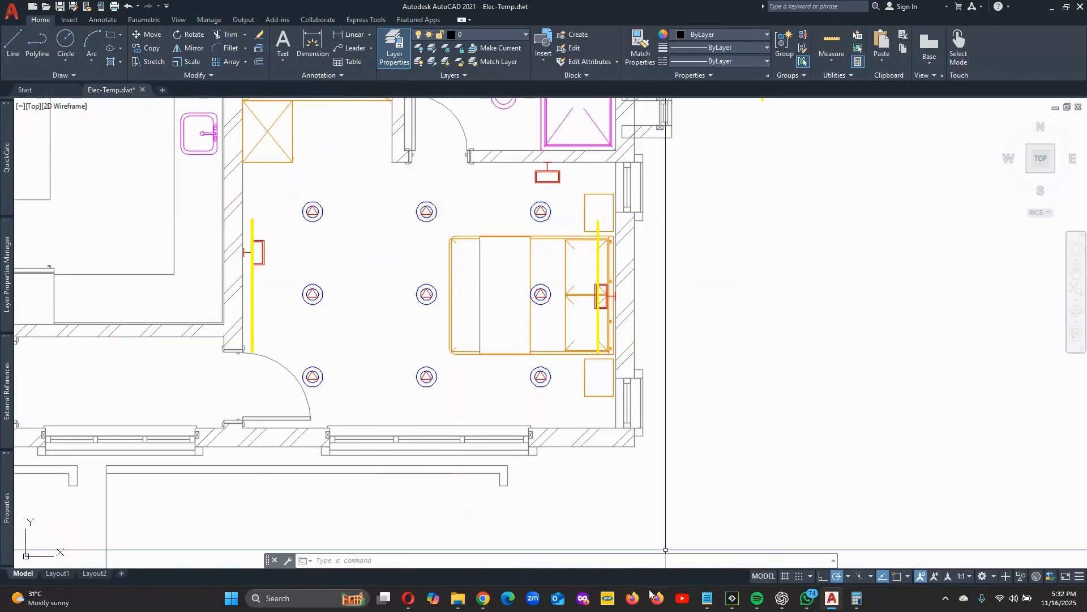
Switch to the Cintojon electrical toolkit in the browser.
left_click(1052, 7)
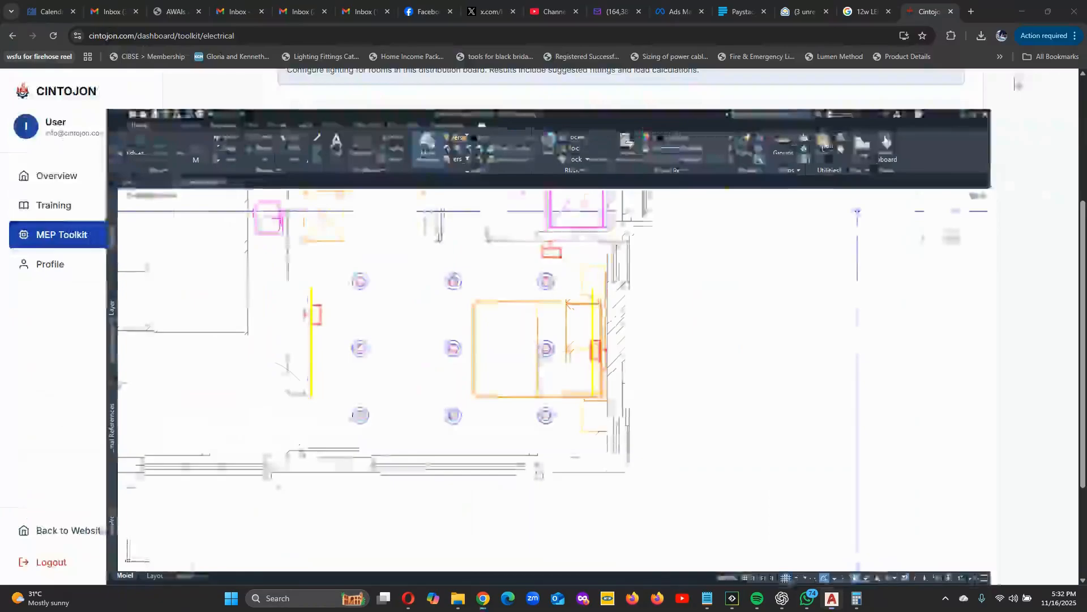
Add a second extra row and fill the first one as Wall Bracket with quantity 3 and power 10 W.
left_click(956, 414)
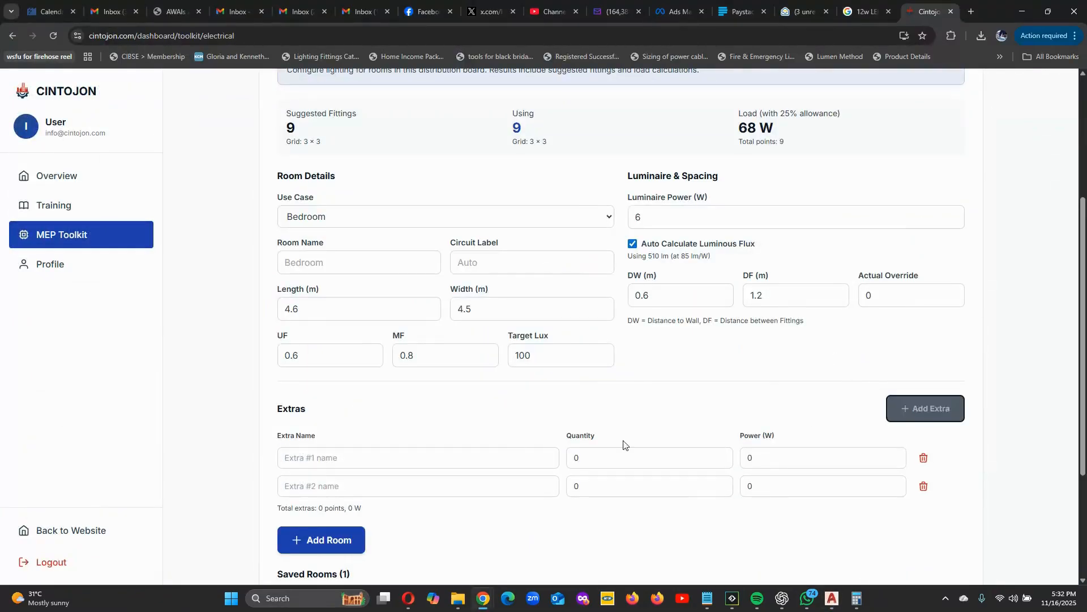
left_click(349, 459)
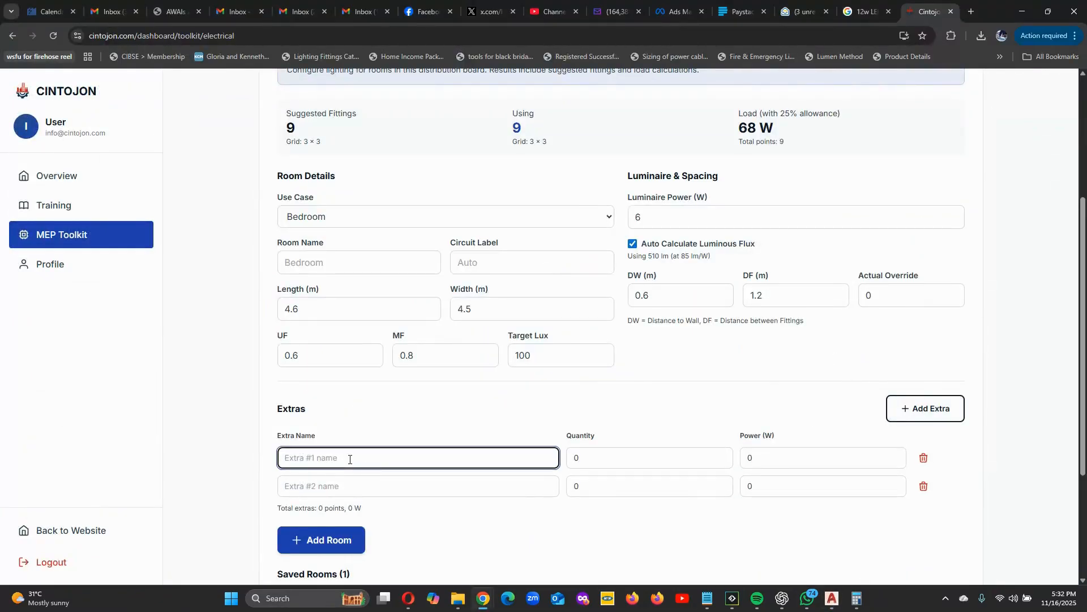
scroll(351, 447, "down", 2)
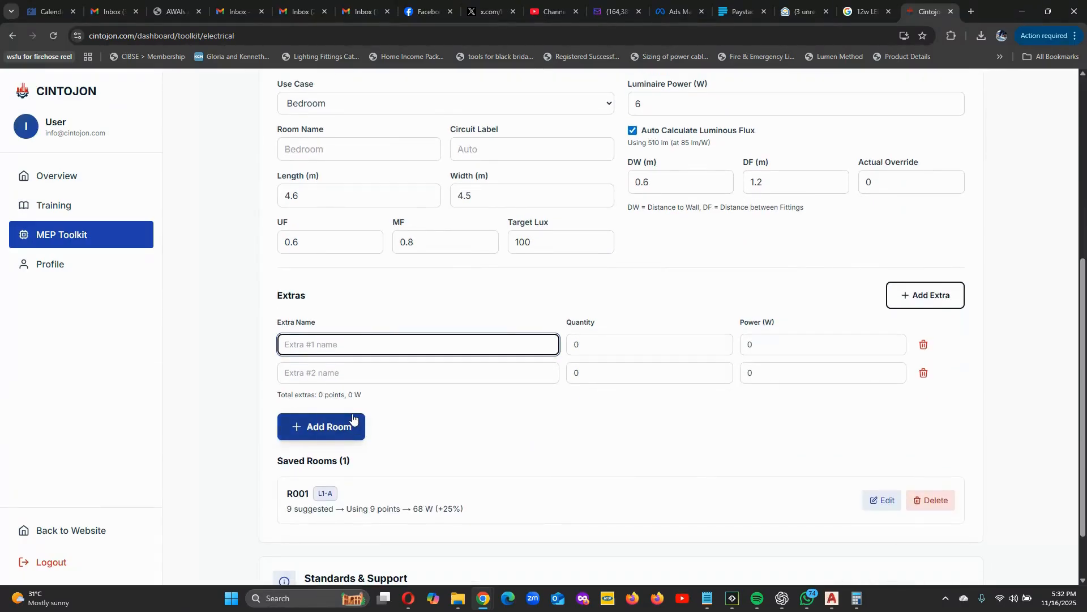
type("Wall Bracket")
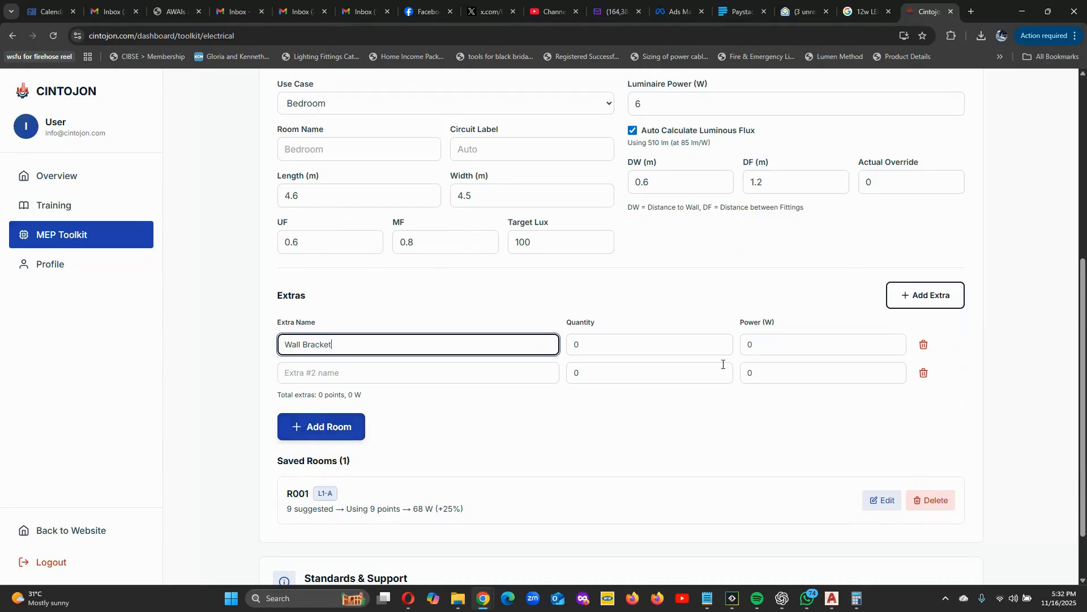
key("Tab")
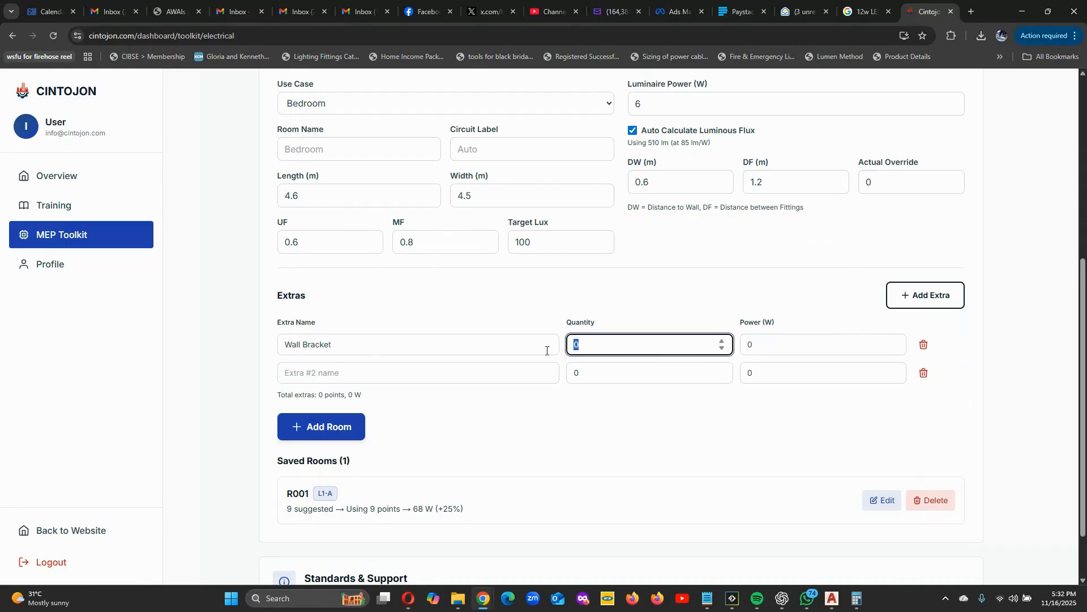
left_click(760, 343)
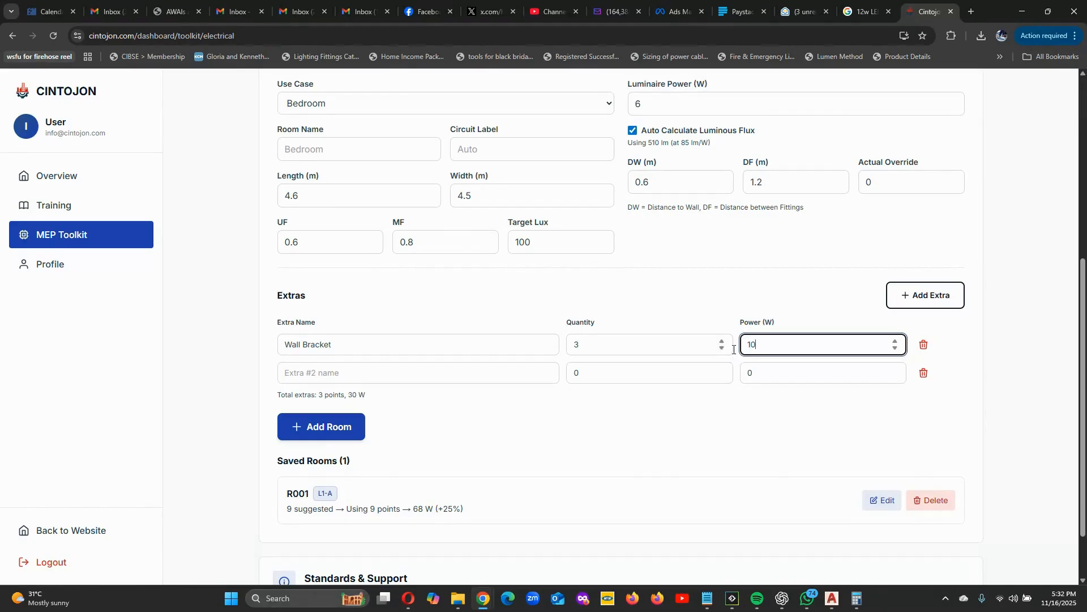
Fill the second extra row as LED Strip Lights with quantity 4.
left_click(355, 380)
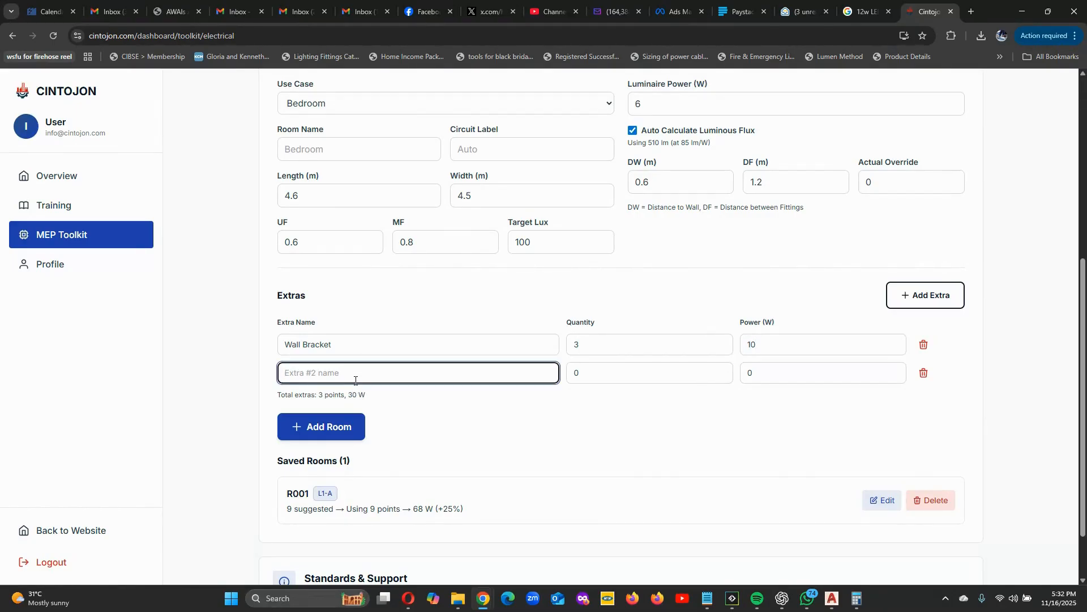
type("LED Strip Lights")
key("Tab")
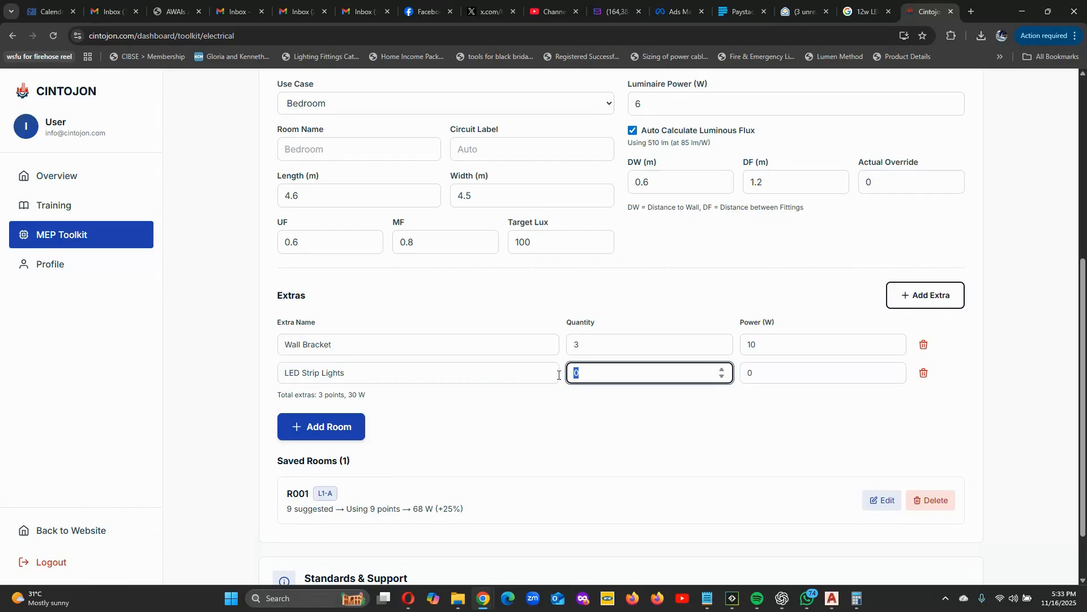
key("Tab")
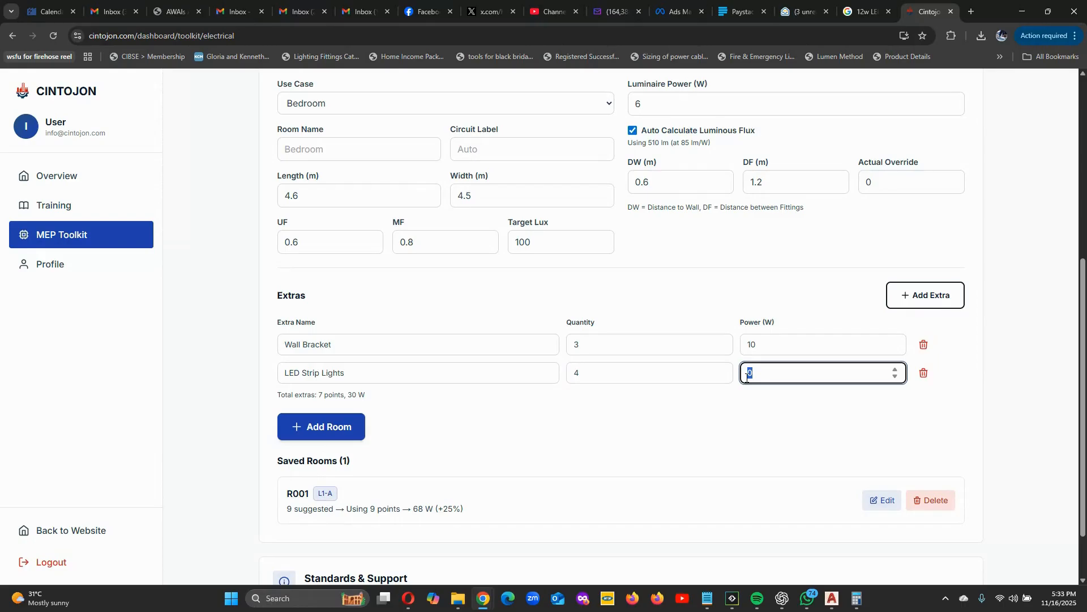
left_click(626, 402)
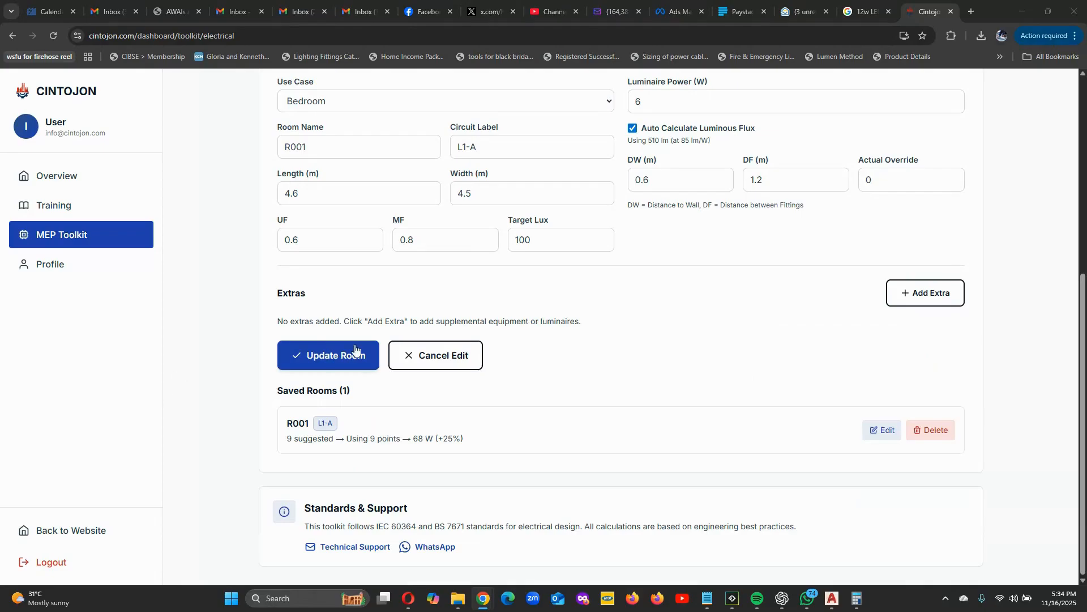
Cancel the open edit of saved room R001.
left_click(427, 355)
scroll(378, 395, "up", 2)
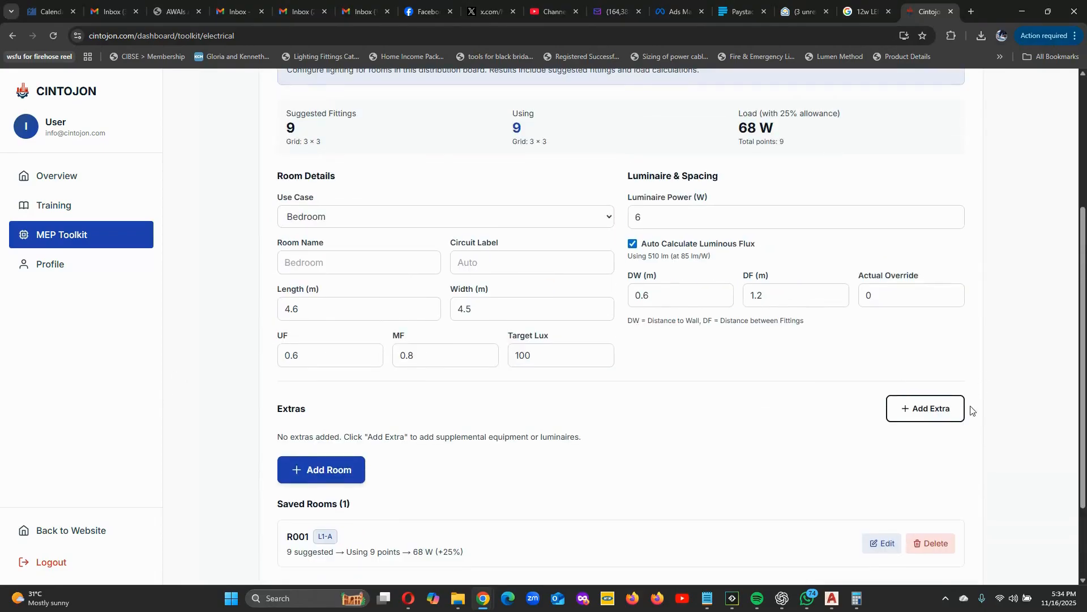
scroll(528, 358, "down", 2)
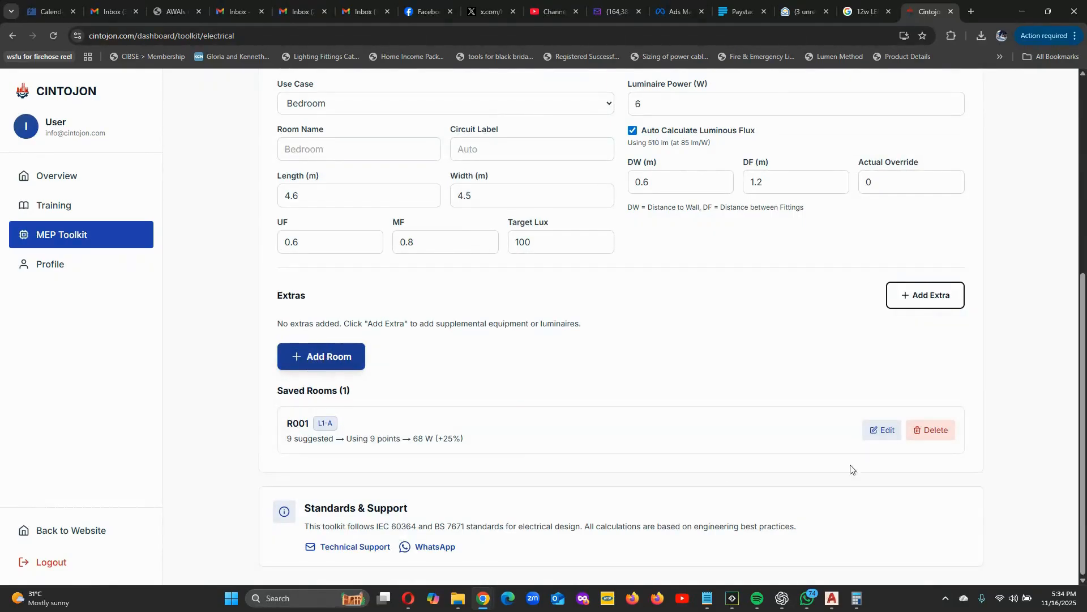
Open saved room R001 for editing and add a Wall Bracket extra with quantity 3 and power 10 W.
left_click(877, 430)
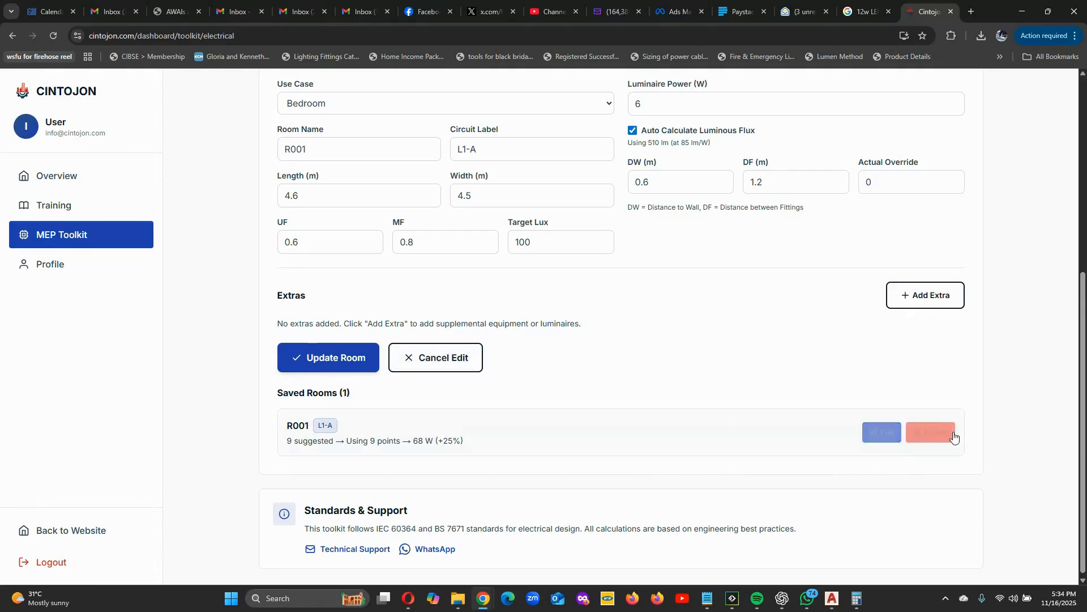
left_click(923, 295)
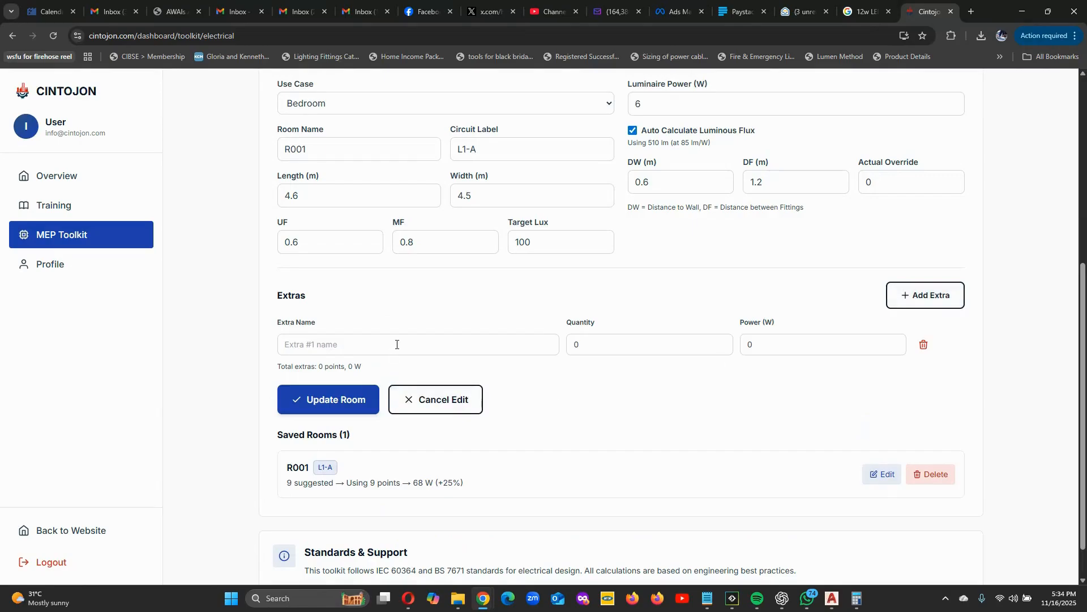
left_click(398, 342)
type("Wall Bracket")
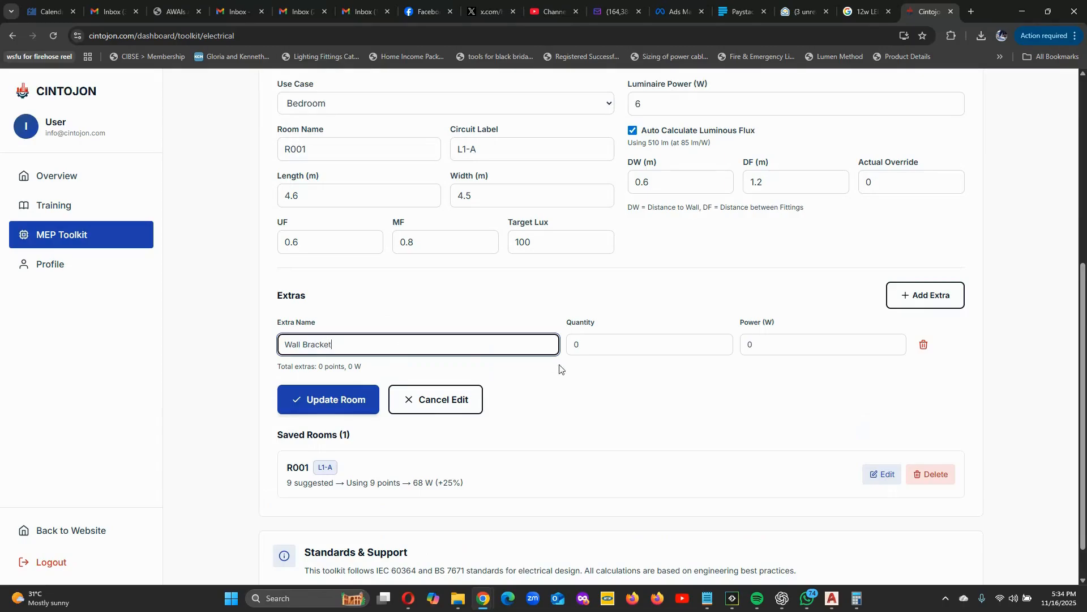
key("Tab")
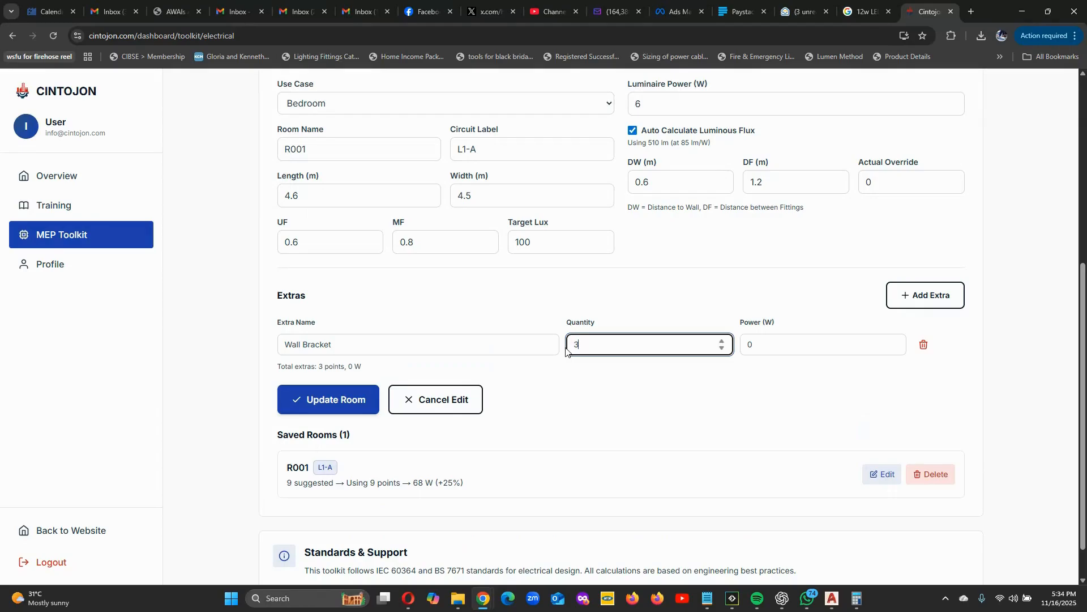
key("Tab")
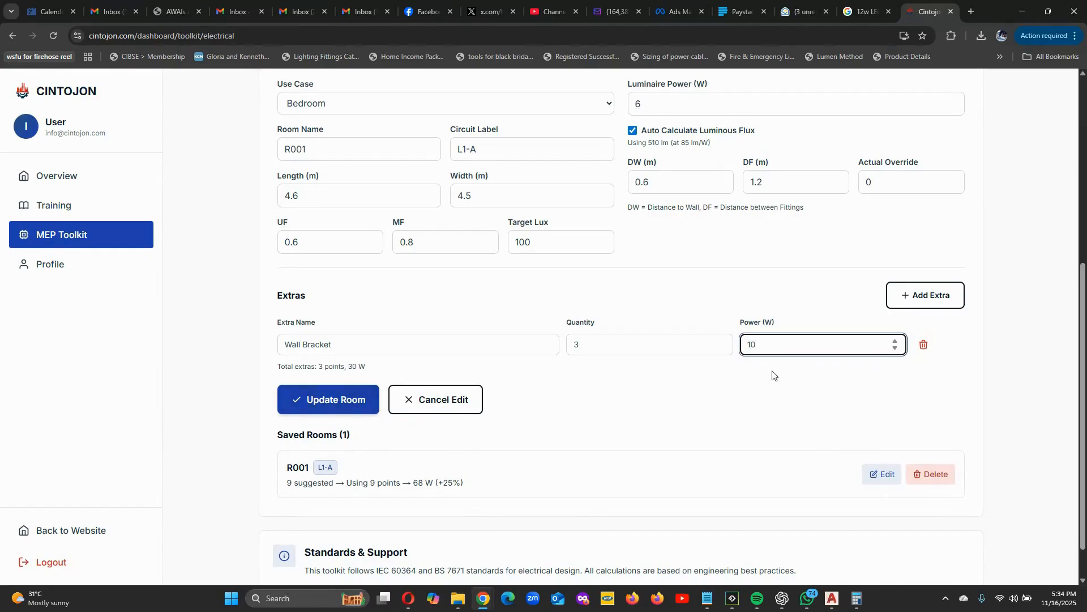
Add an LED Strip Lights extra to room R001 with quantity 4 and power 5 W.
left_click(904, 299)
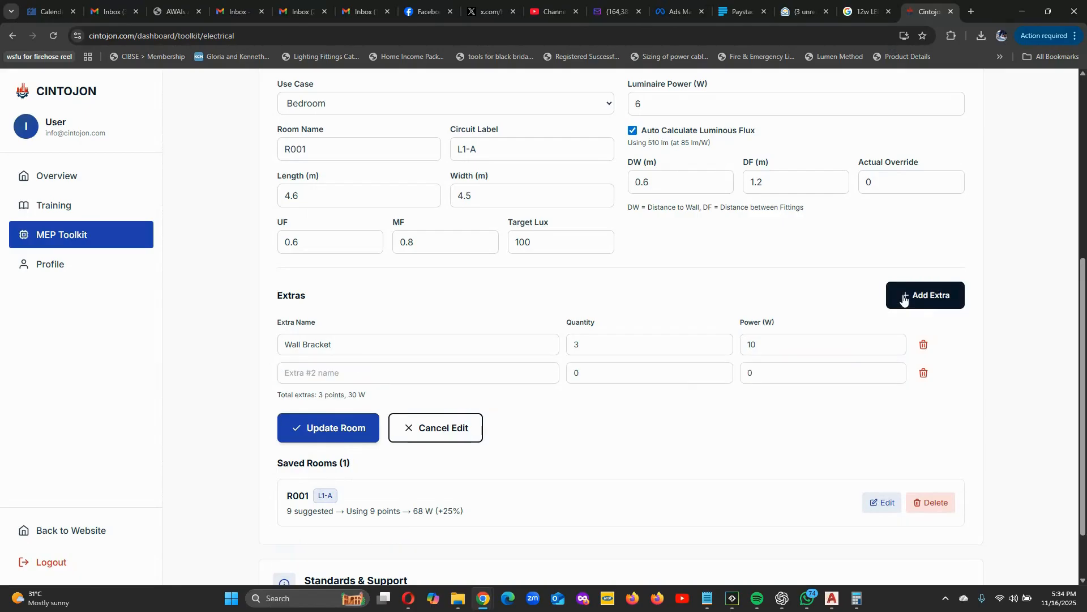
left_click(510, 376)
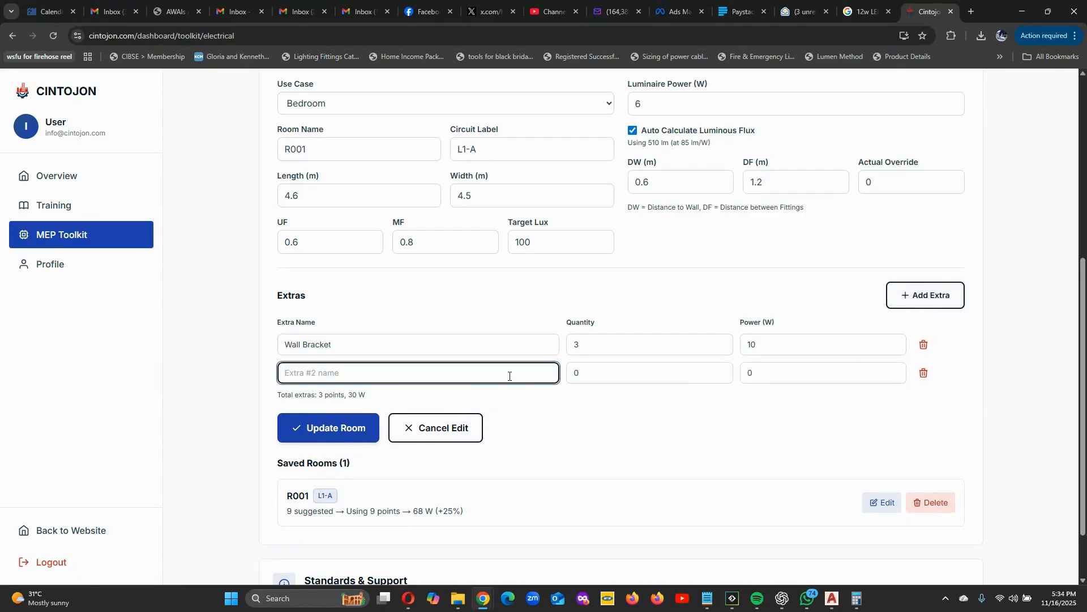
type("LED Strip Lights")
left_click_drag(590, 375, 571, 379)
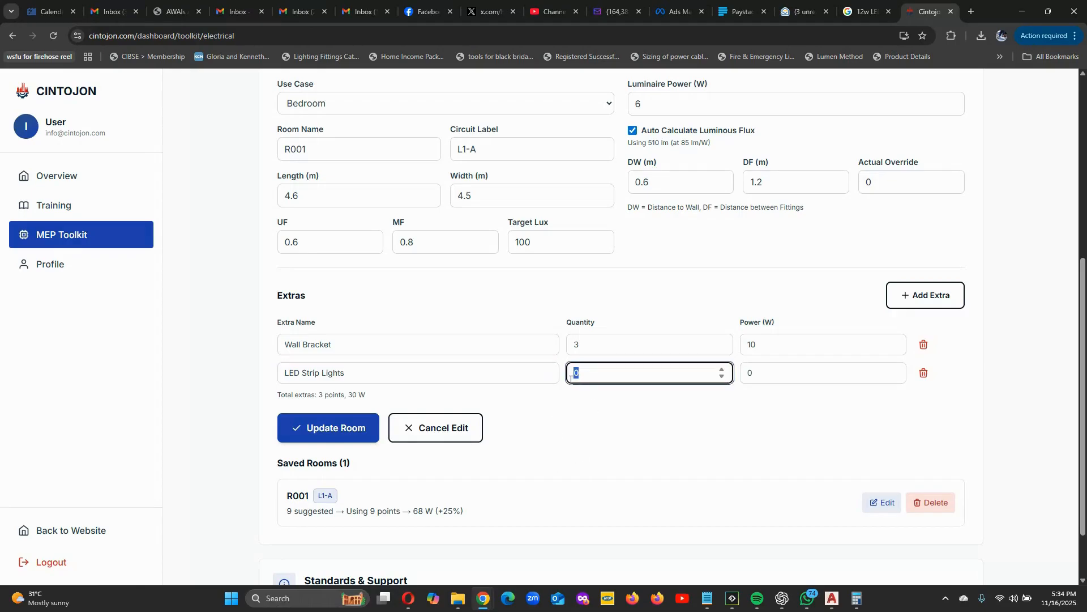
type("4")
left_click_drag(751, 372, 743, 376)
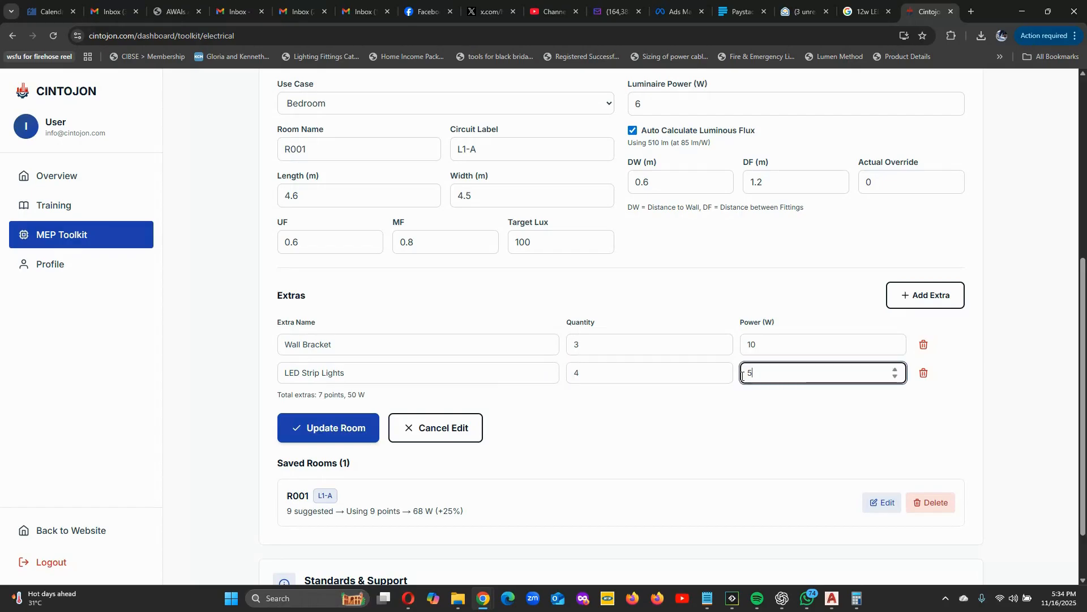
Save the updated room R001 with its Wall Bracket and LED Strip Lights extras.
left_click(781, 425)
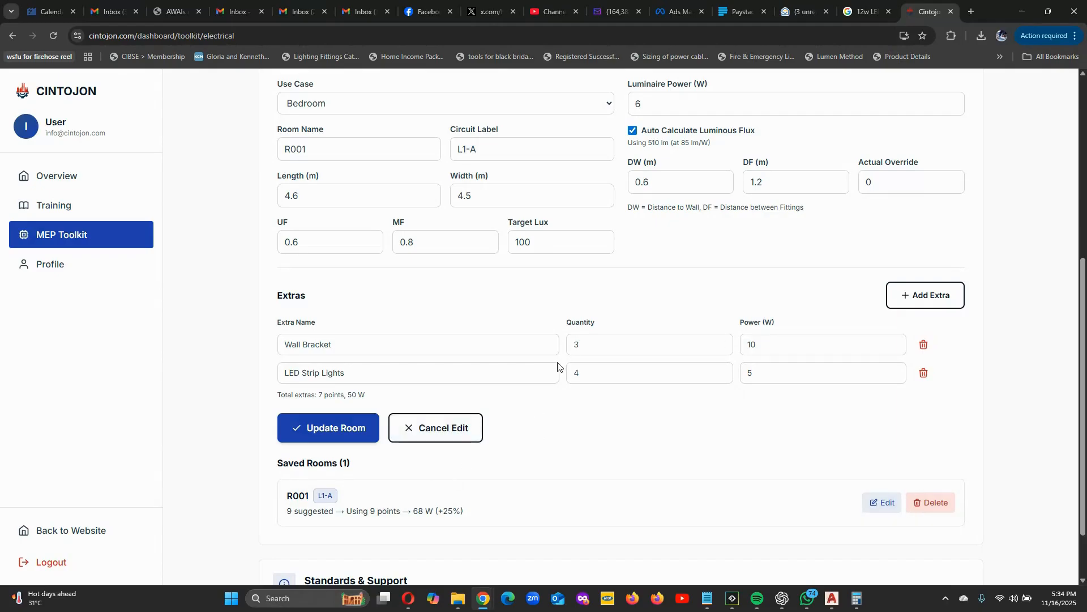
left_click(346, 430)
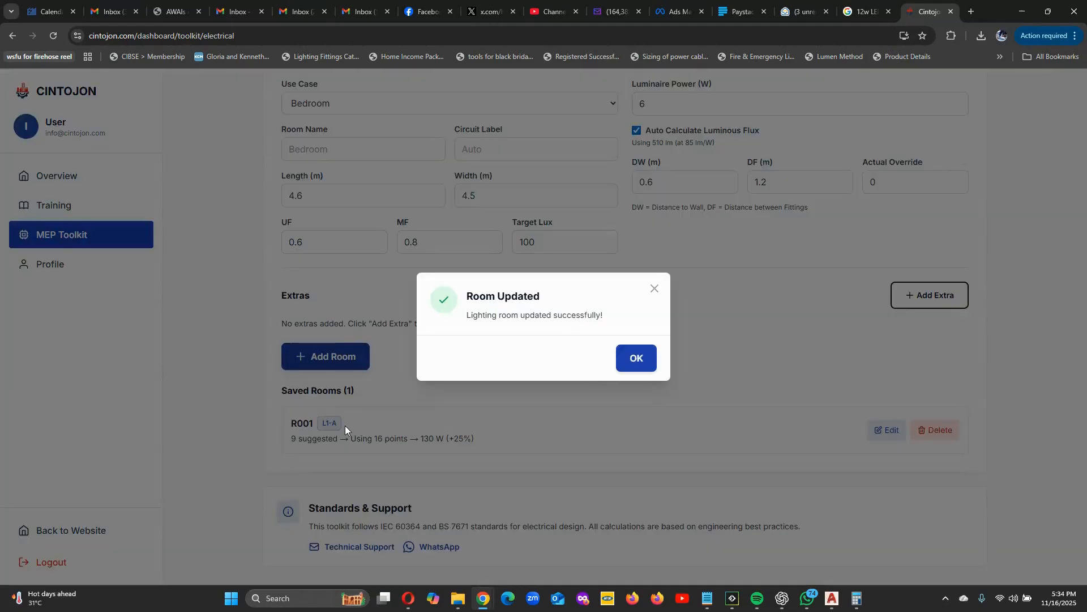
left_click(637, 358)
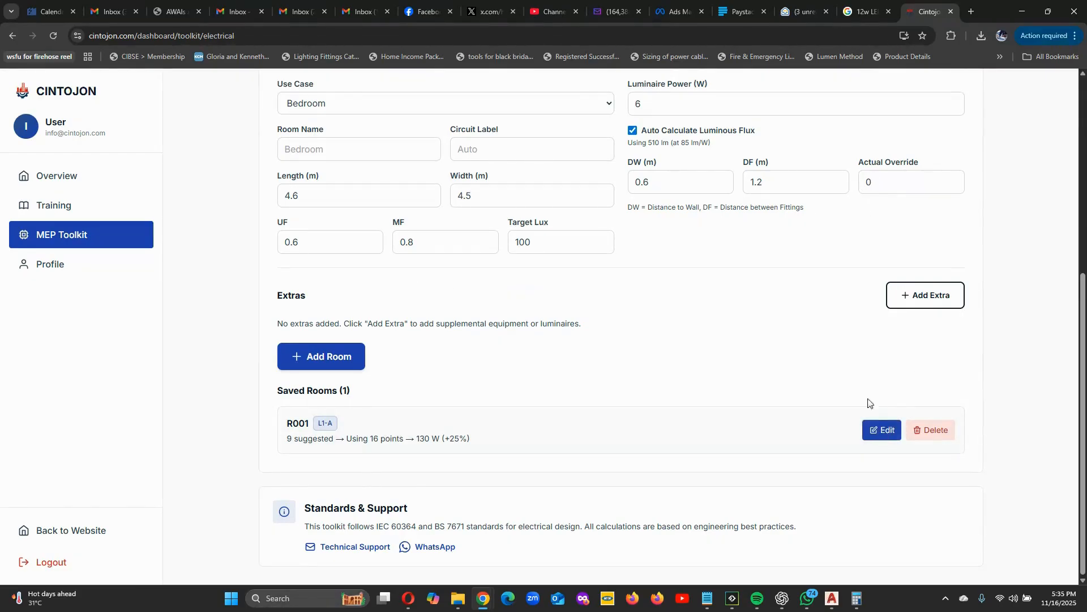
Reopen saved room R001, set its actual override to 12 and update the room.
left_click(881, 430)
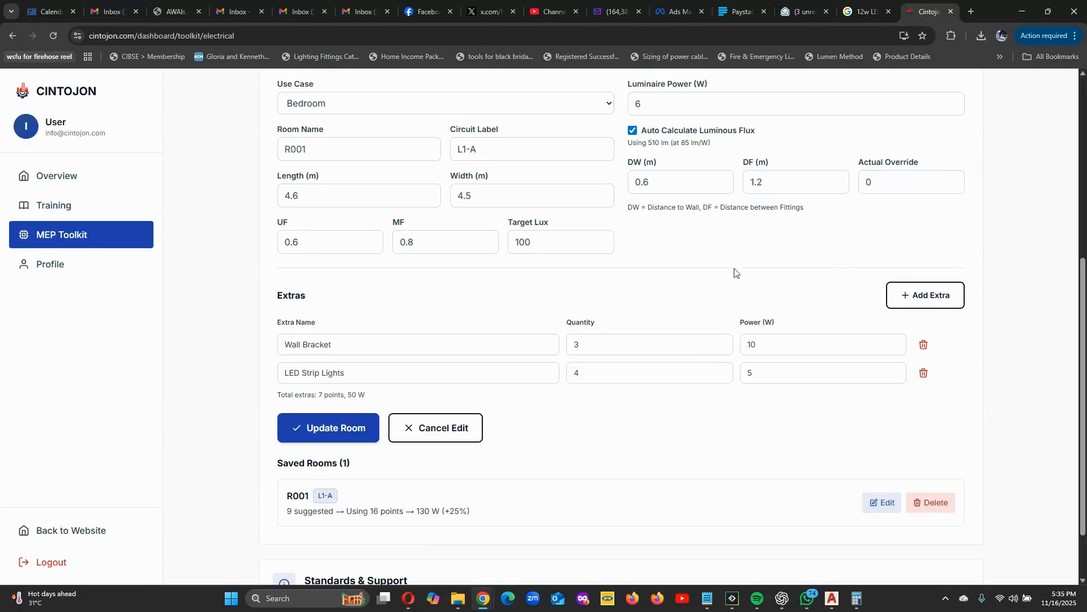
double_click(862, 181)
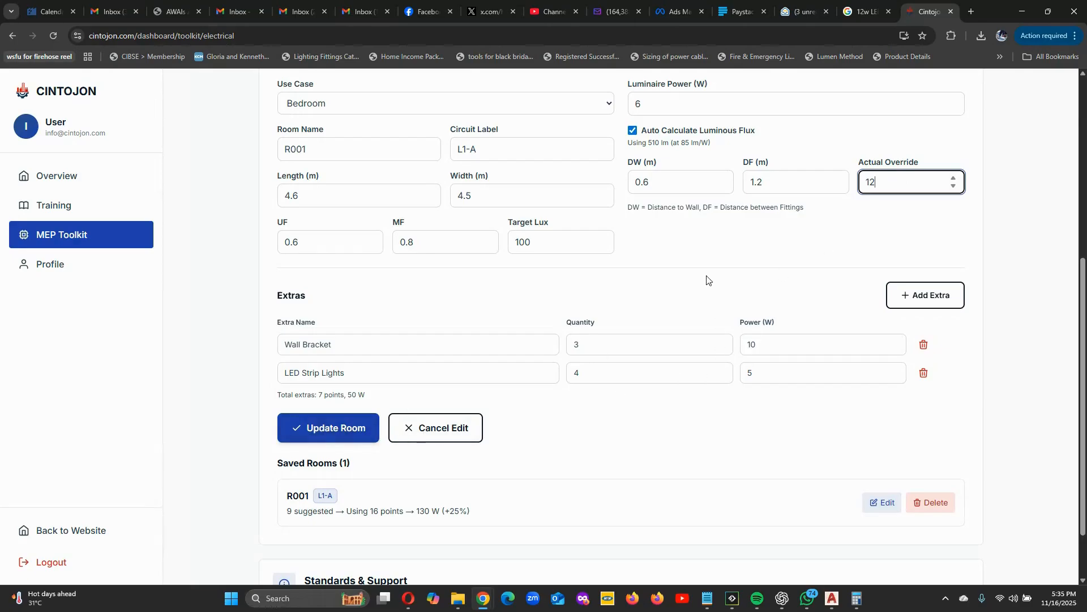
left_click(330, 434)
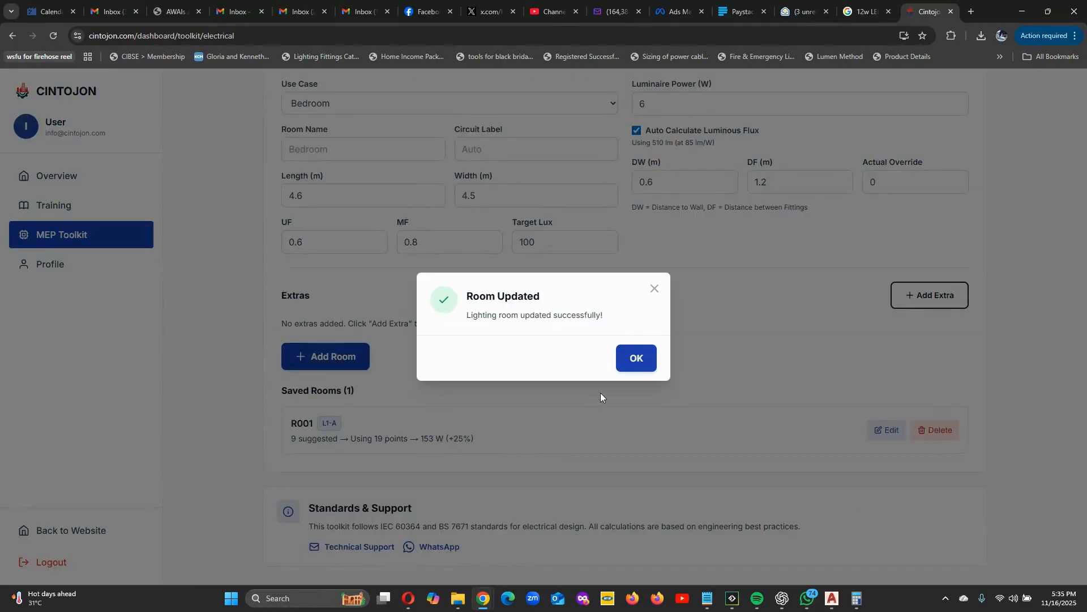
left_click(634, 362)
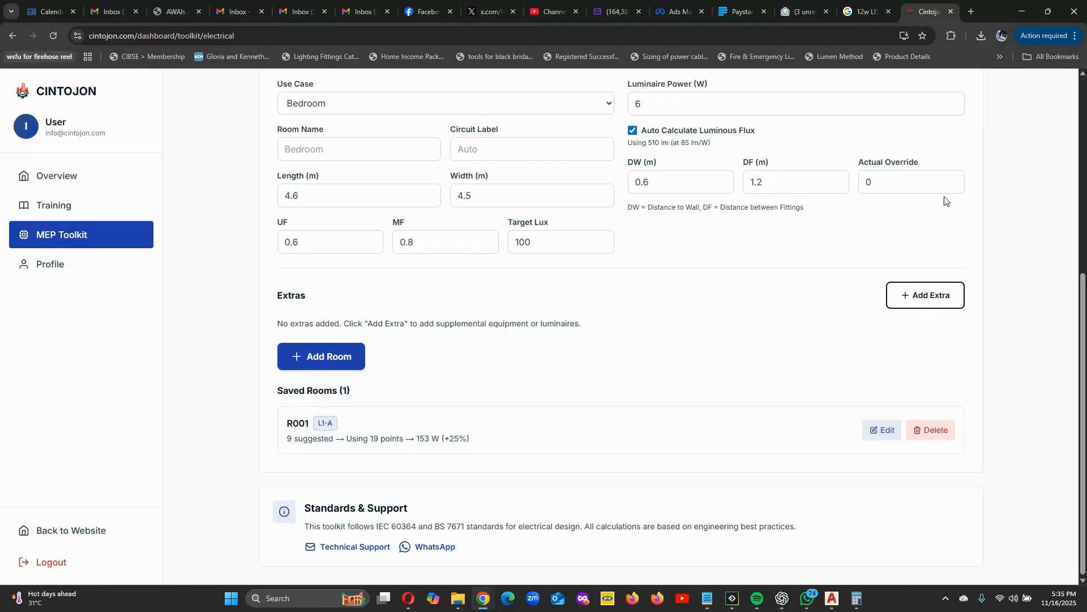
scroll(547, 280, "up", 4)
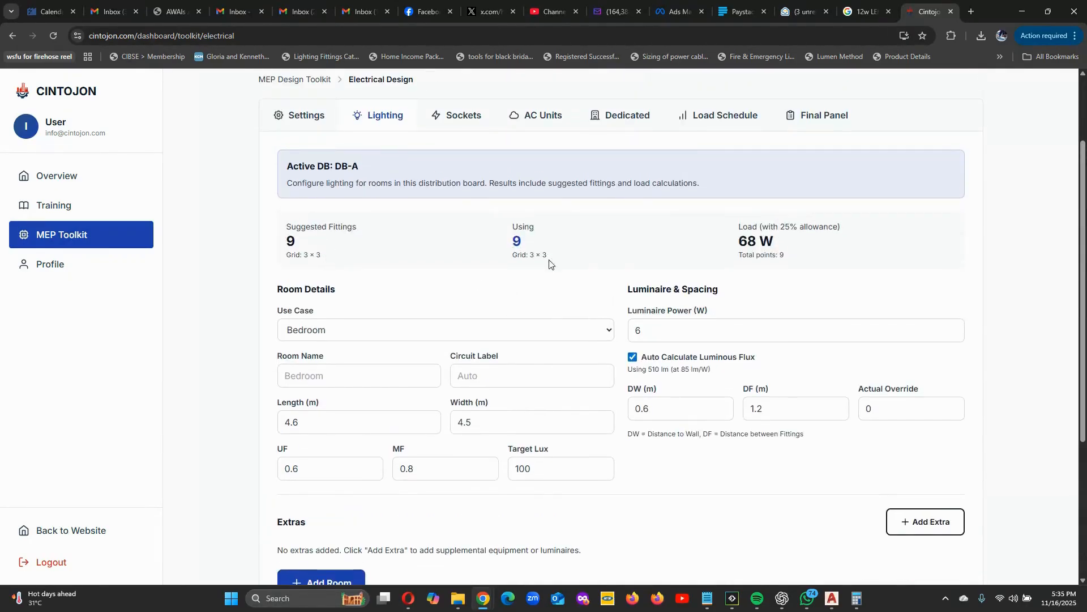
scroll(587, 250, "down", 4)
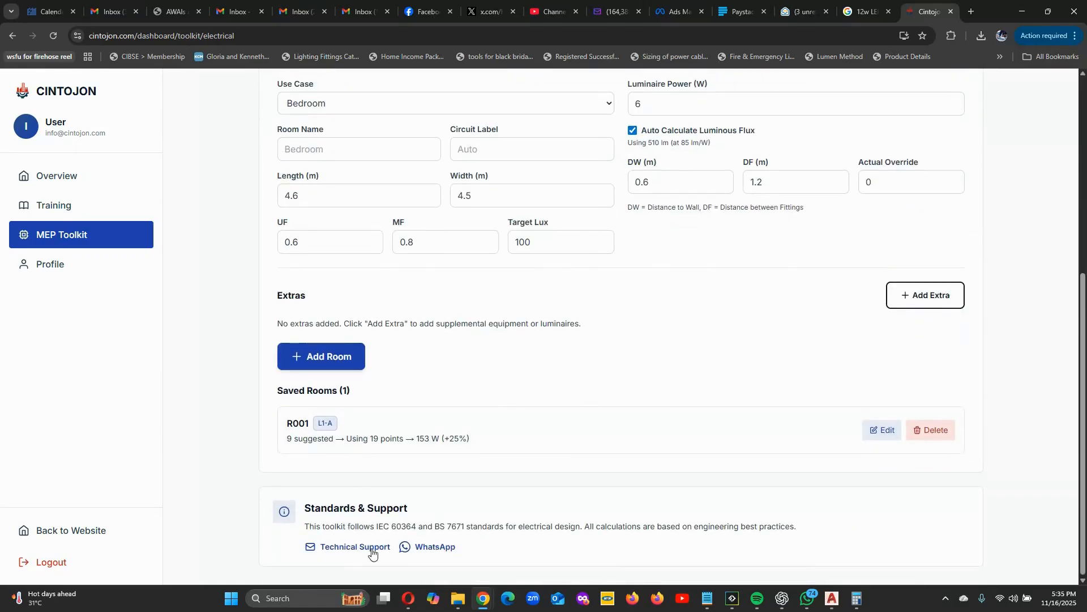
Open room R001 for editing again, reset its actual override to 0 and update the room.
left_click(881, 430)
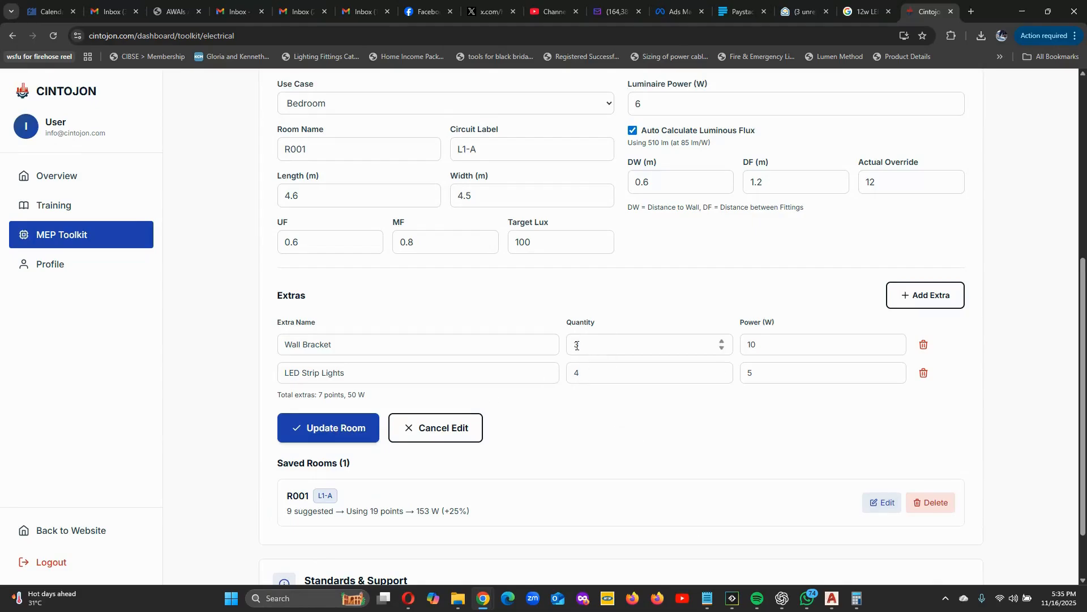
left_click_drag(900, 182, 853, 187)
type("0")
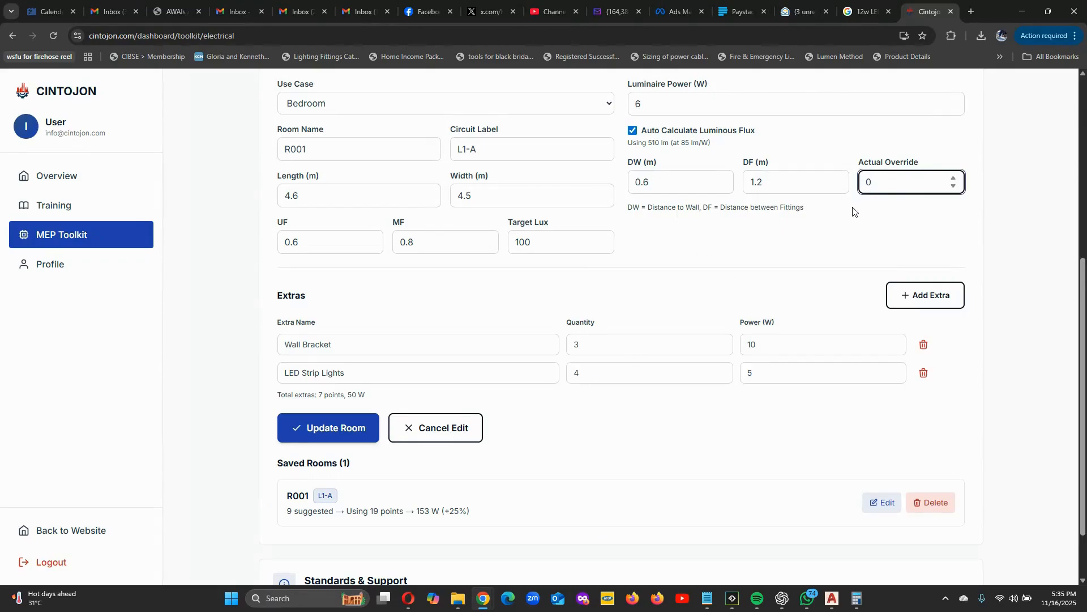
left_click(362, 433)
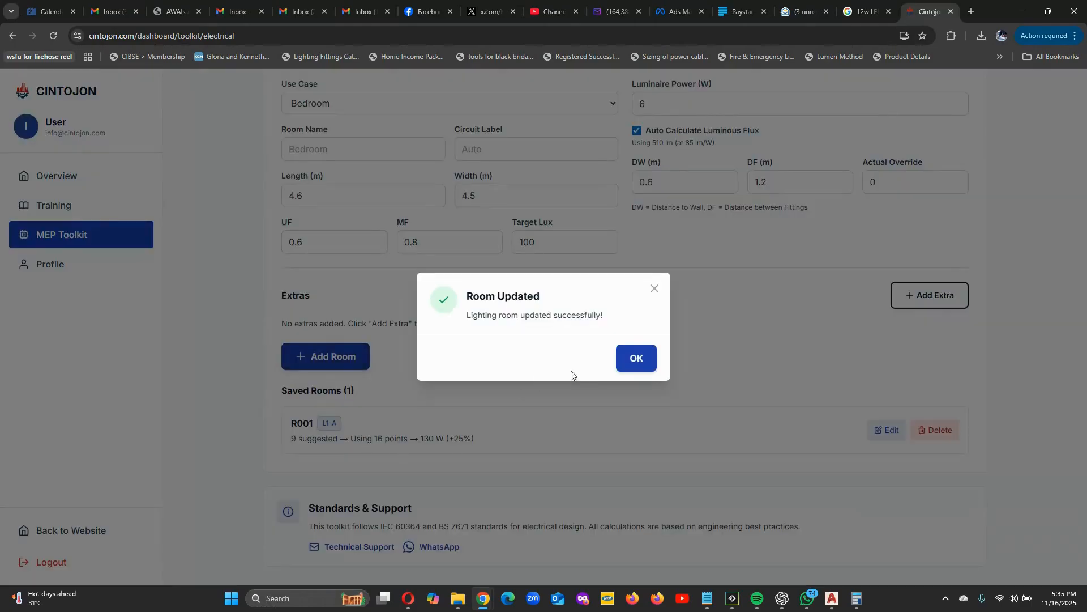
left_click(637, 358)
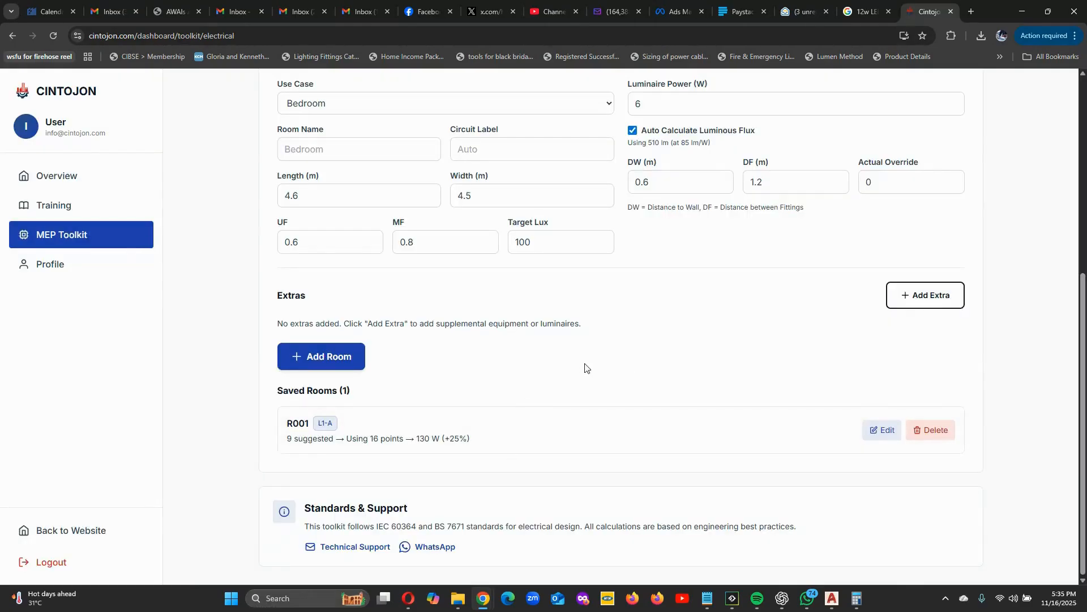
Switch to AutoCAD and examine the bedroom's lighting layout and the adjoining bathroom on the floor plan.
scroll(585, 368, "up", 5)
scroll(595, 386, "down", 5)
left_click(833, 600)
scroll(432, 323, "down", 3)
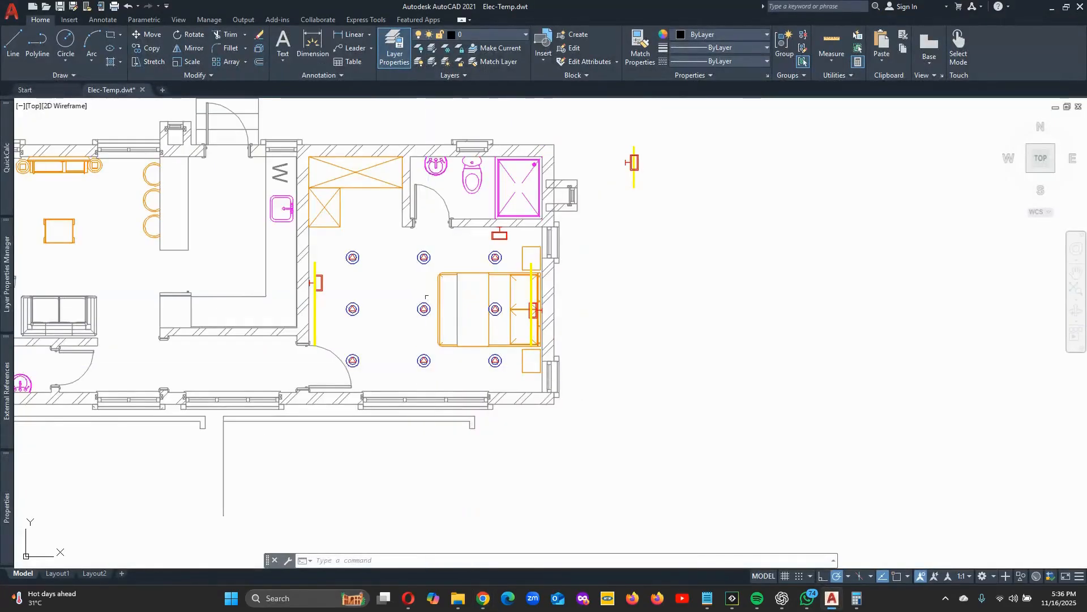
scroll(540, 199, "up", 3)
scroll(541, 199, "down", 3)
scroll(530, 171, "up", 3)
scroll(479, 251, "down", 4)
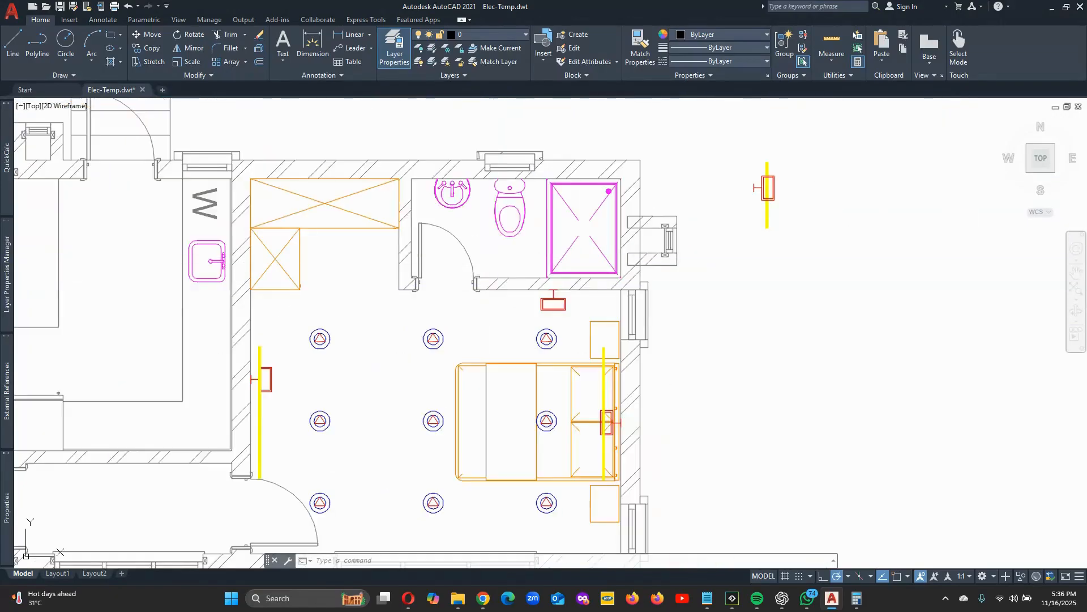
scroll(195, 172, "up", 3)
scroll(425, 201, "up", 4)
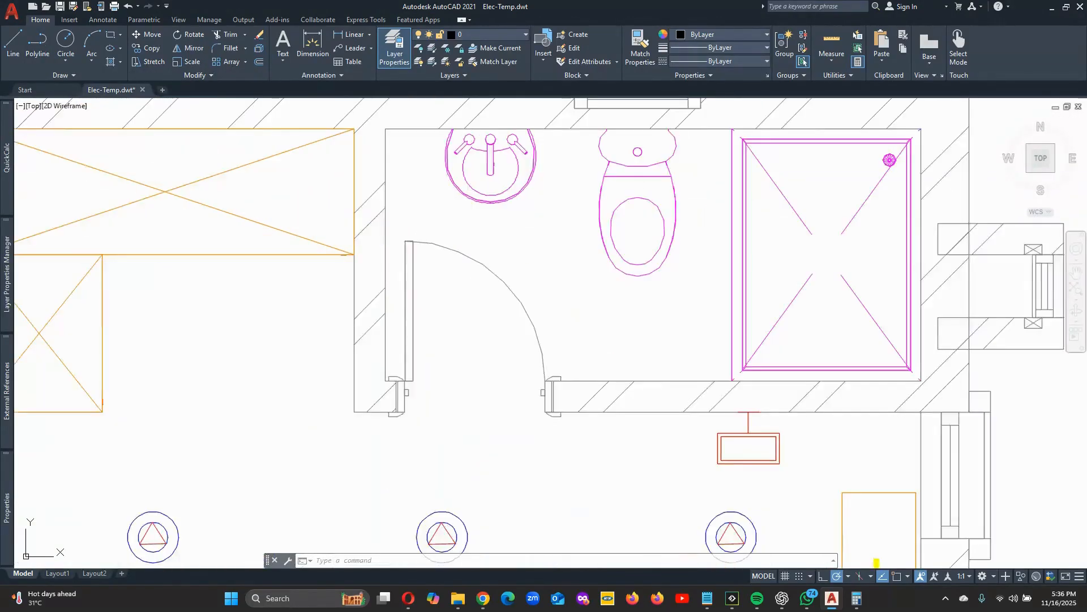
scroll(510, 255, "down", 2)
Measure the bathroom's inner wall length from its upper-left corner downwards with a temporary line.
left_click(12, 42)
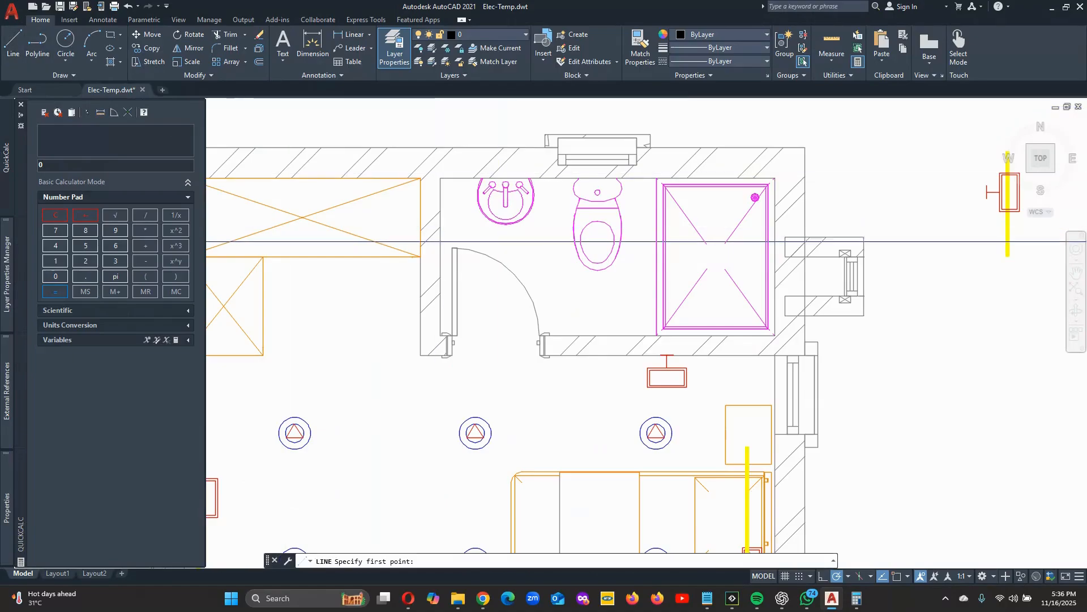
scroll(483, 241, "up", 2)
left_click(415, 139)
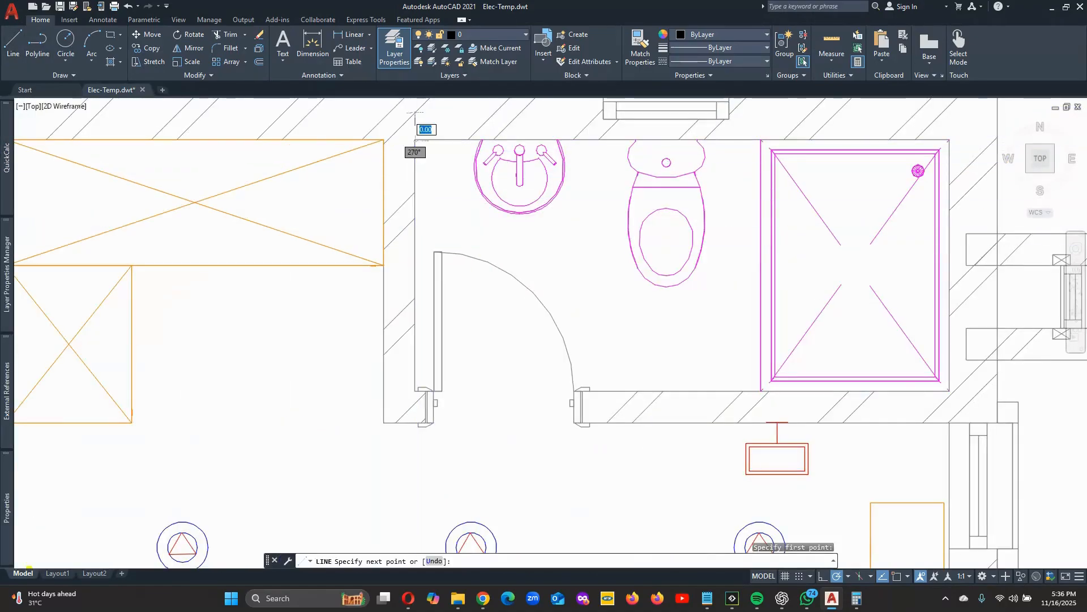
scroll(416, 141, "down", 2)
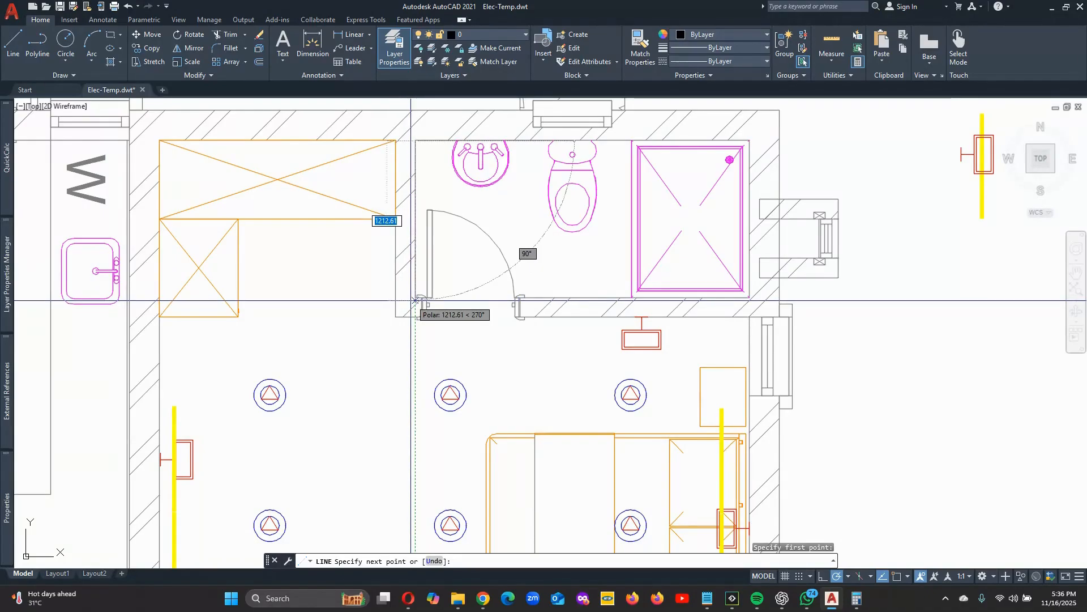
key("Escape")
key("Escape")
key("Escape")
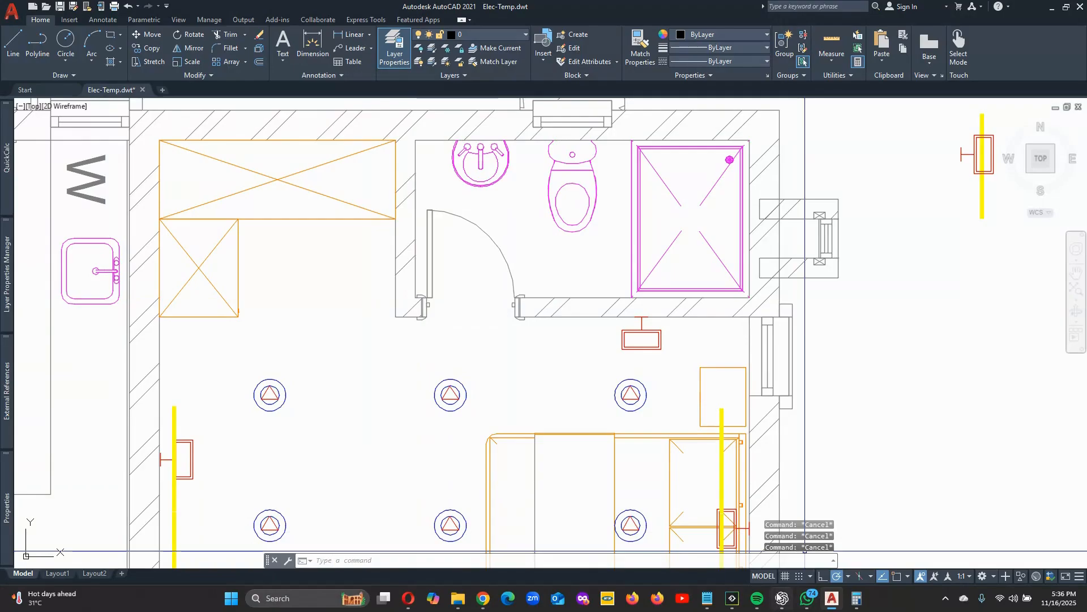
Switch back to Cintojon and set the new lighting room's use case to Bathroom / Toilet.
left_click(1051, 7)
scroll(461, 277, "up", 5)
scroll(461, 294, "down", 5)
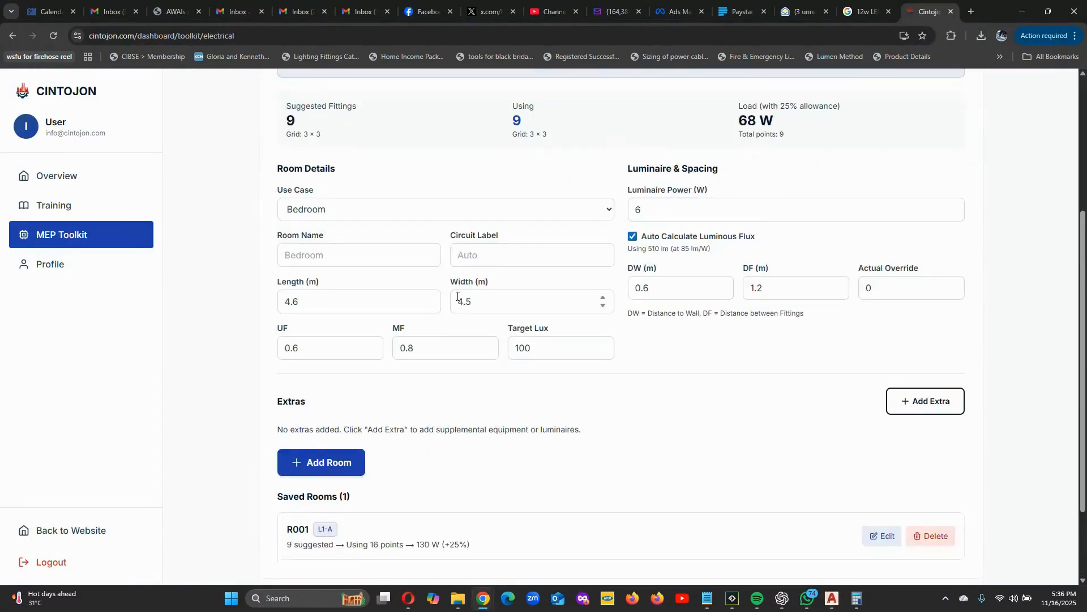
scroll(491, 331, "up", 5)
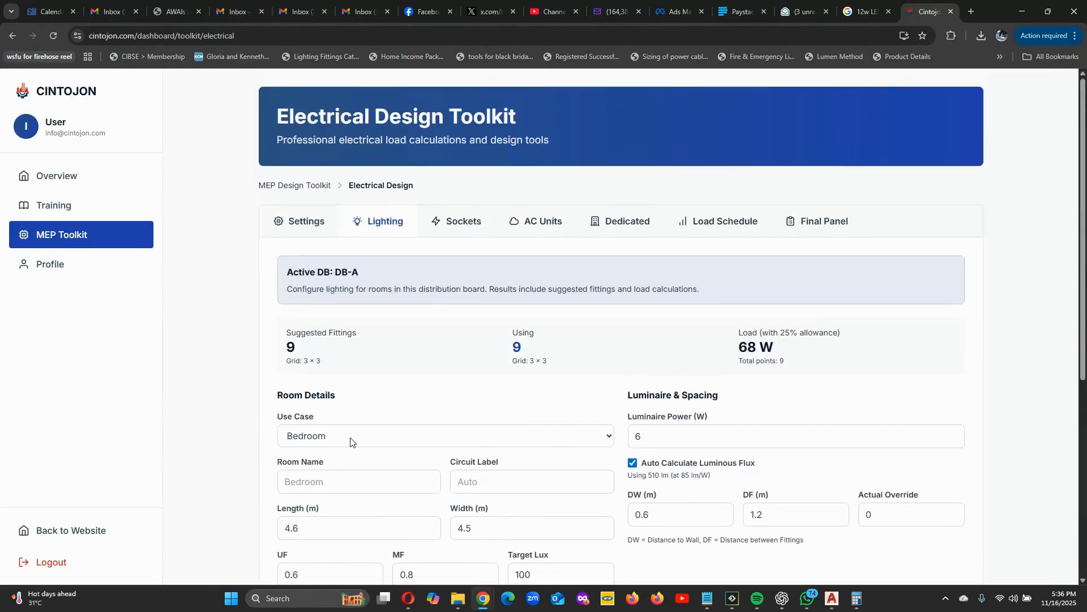
left_click(395, 436)
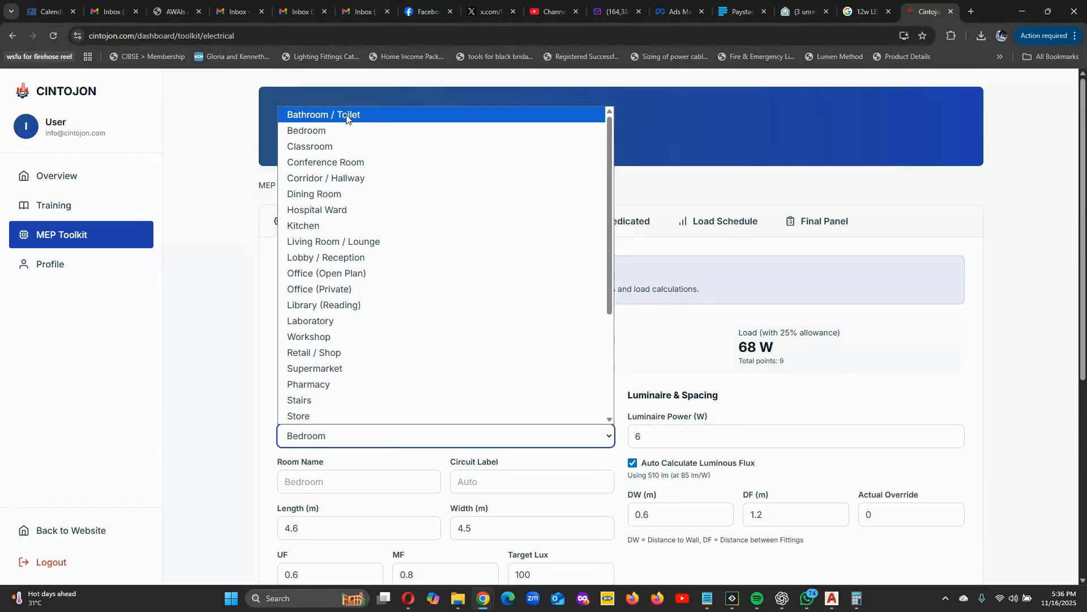
left_click(340, 115)
Name the bathroom R002 and assign it the circuit label L1-A.
scroll(321, 363, "down", 2)
left_click(371, 369)
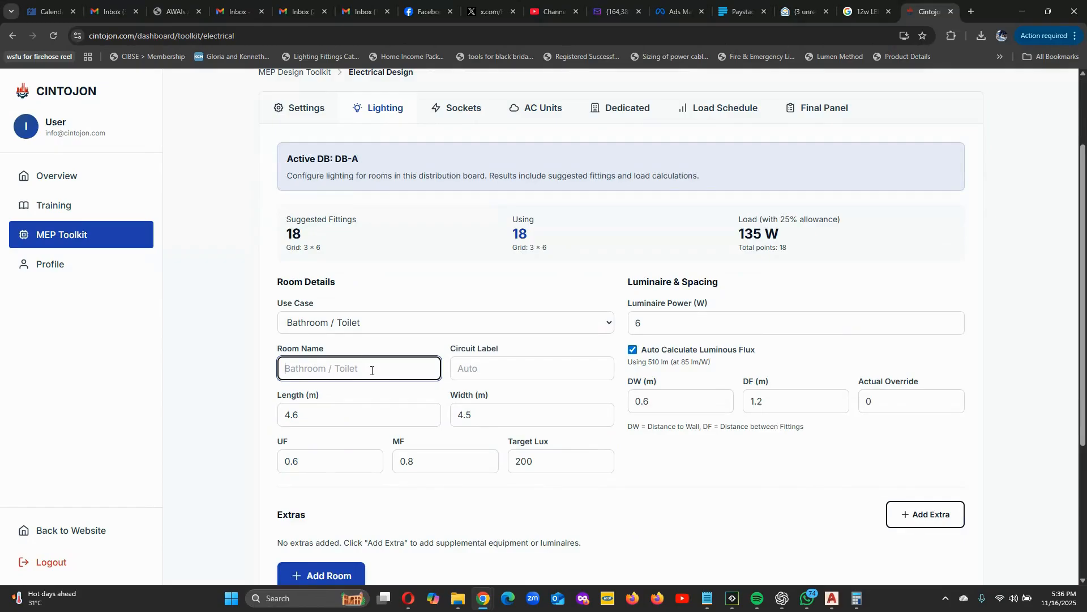
type("R002")
left_click(474, 366)
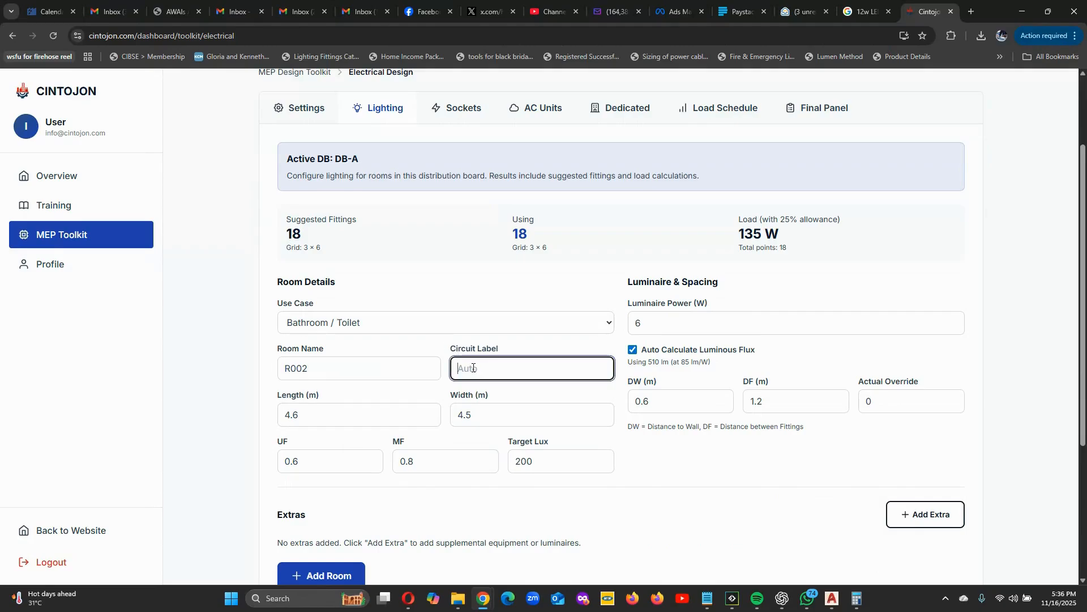
type("L1-A")
Set the luminaire power for room R002 to 9 W.
scroll(651, 294, "down", 1)
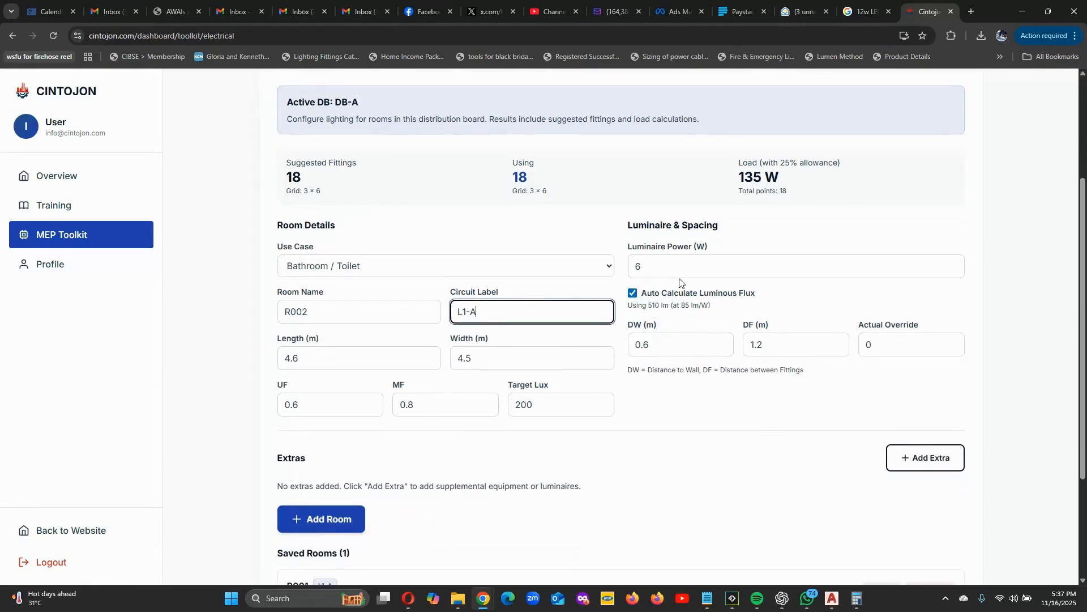
scroll(678, 280, "up", 1)
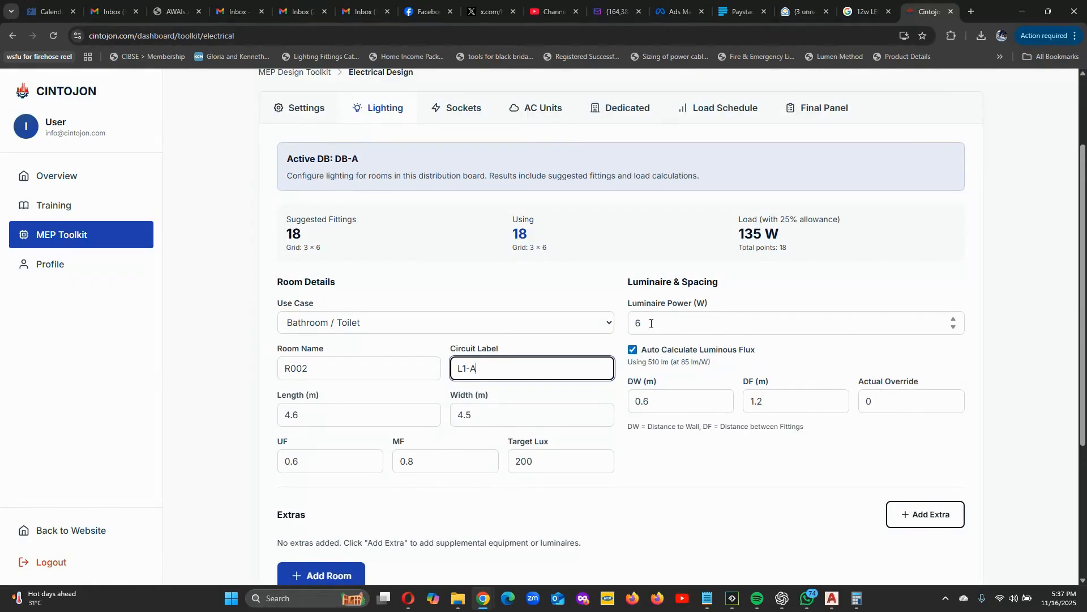
left_click(649, 323)
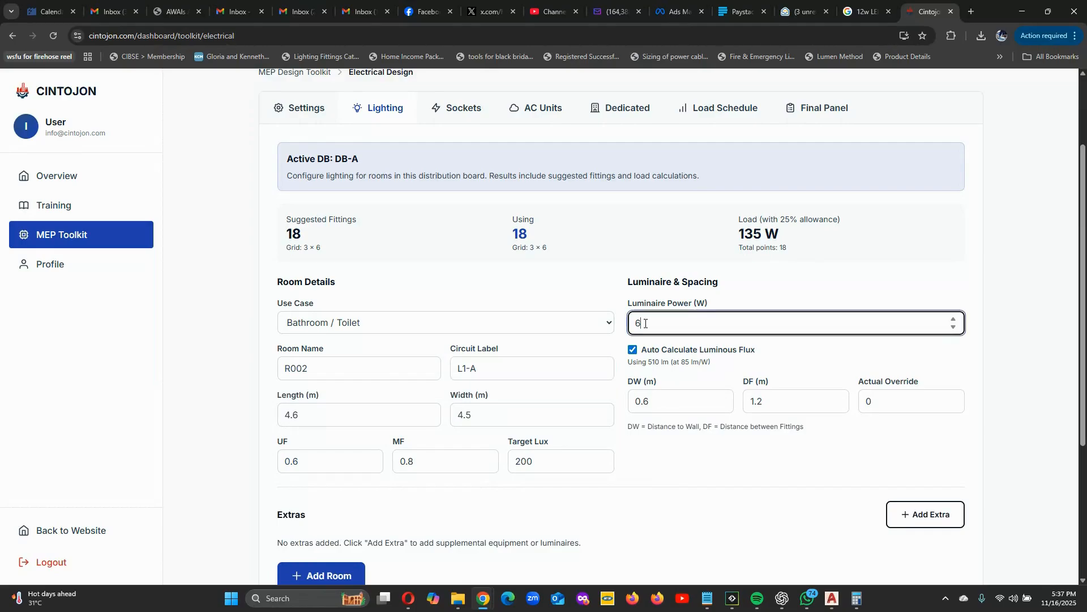
left_click_drag(648, 324, 630, 327)
type("9")
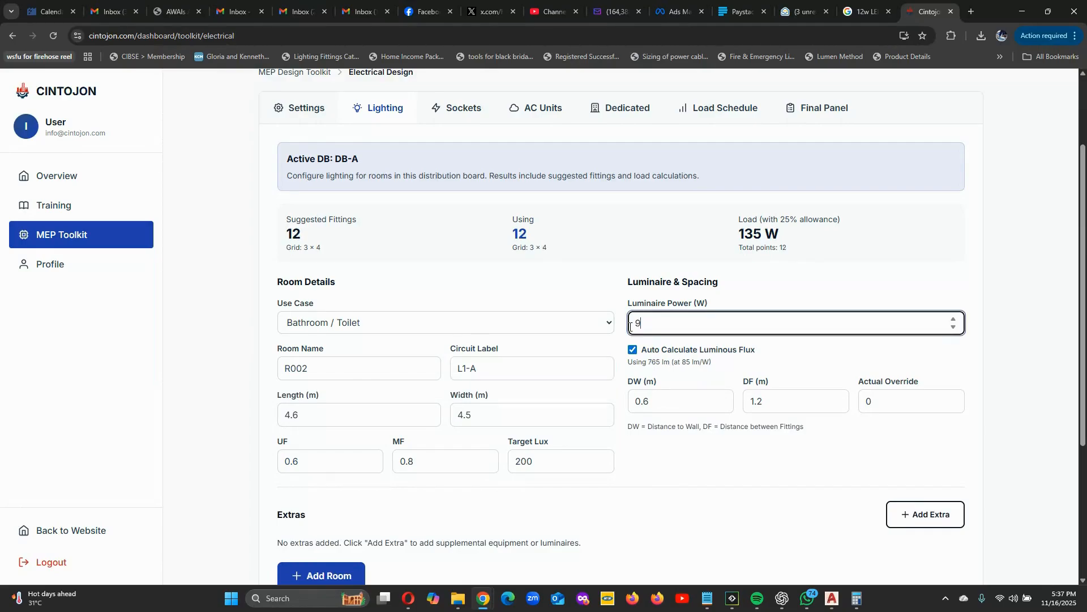
left_click(568, 299)
Set room R002's length to 2.6 m and its width to 1.3 m.
scroll(600, 319, "down", 2)
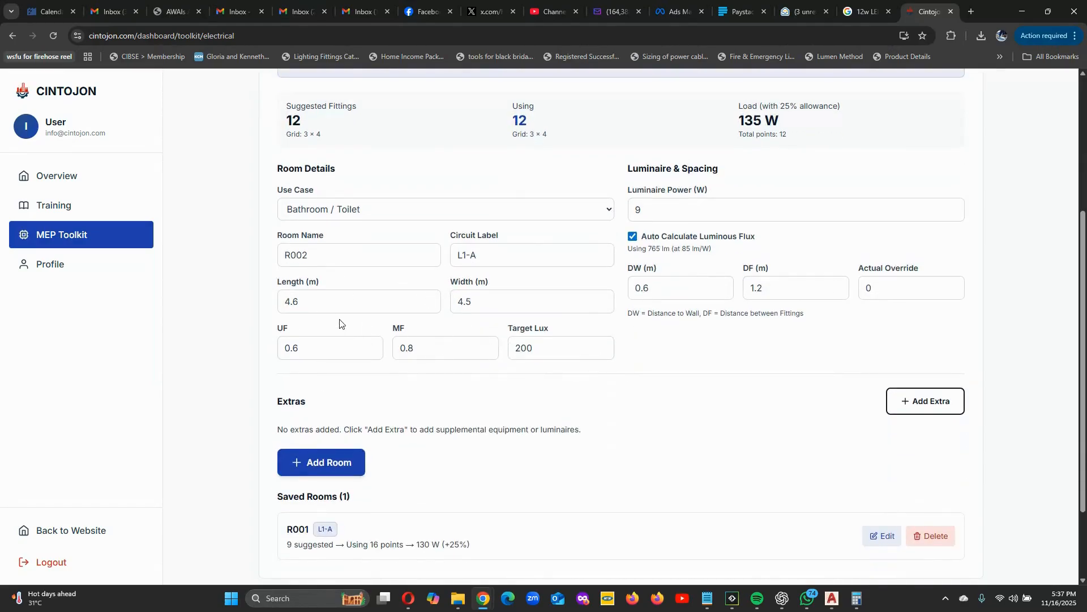
left_click(315, 303)
left_click_drag(316, 303, 262, 303)
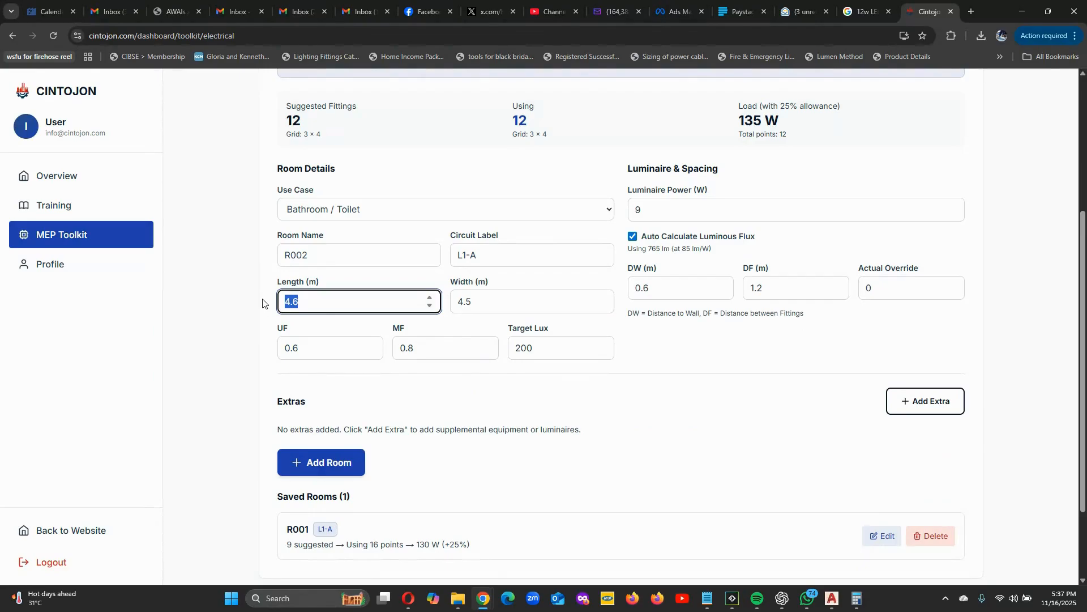
type("2")
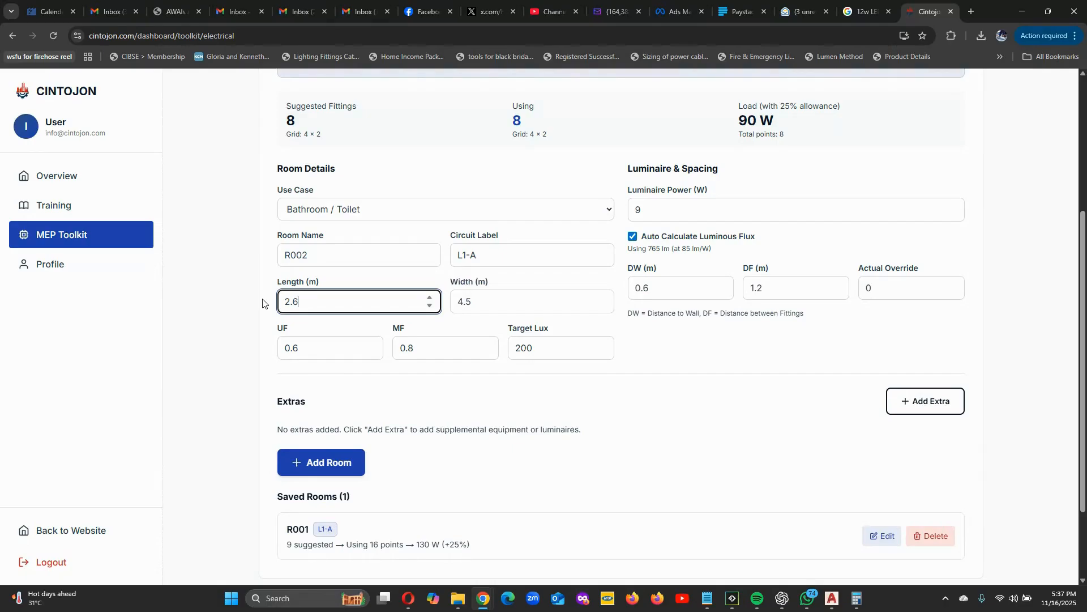
key("Tab")
type("1")
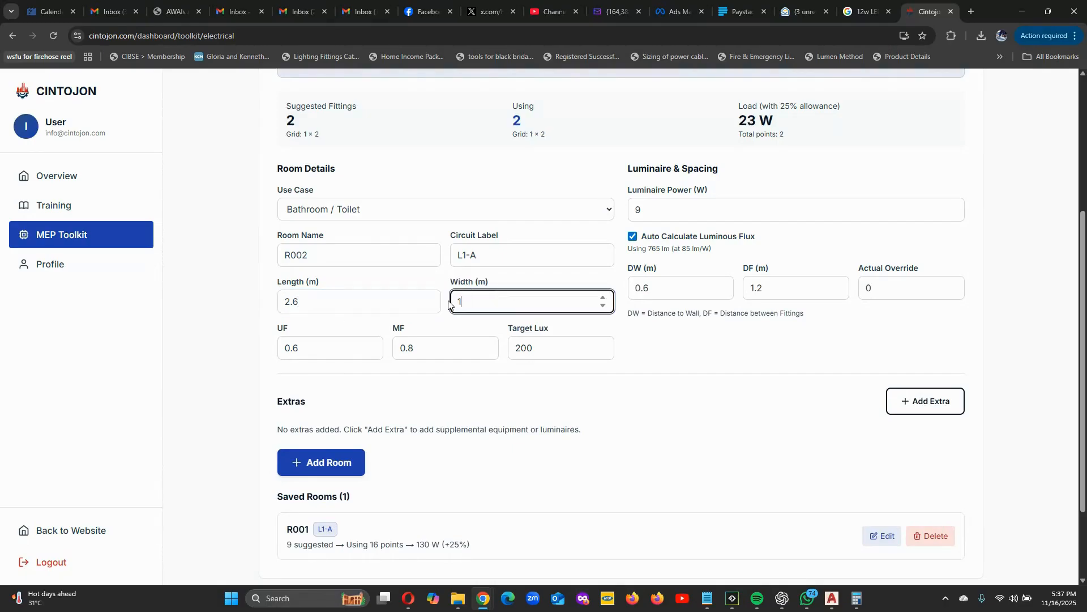
type(".3")
left_click(602, 420)
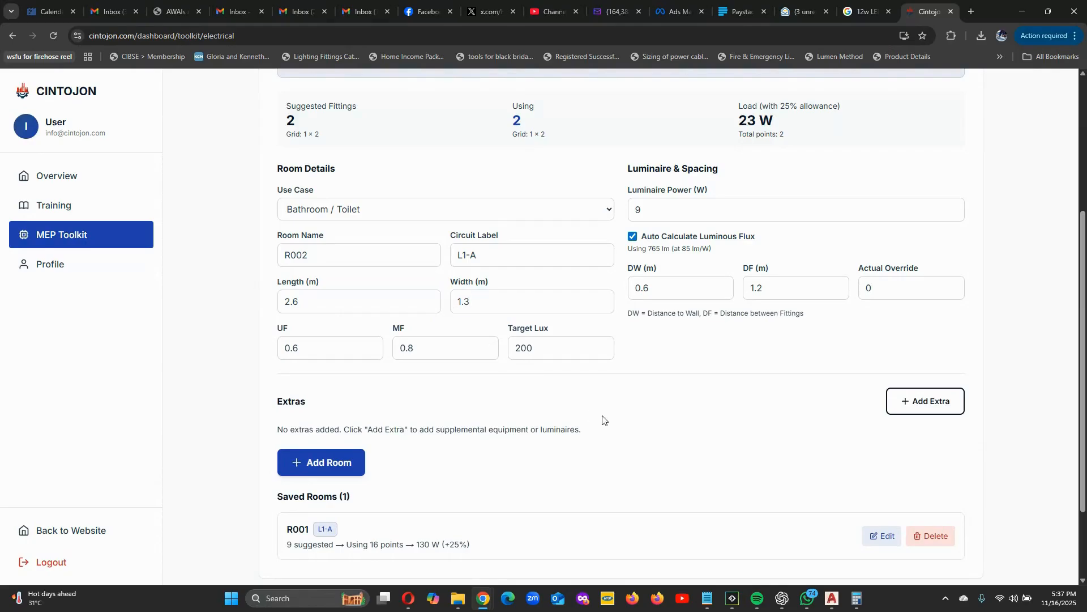
scroll(326, 244, "up", 4)
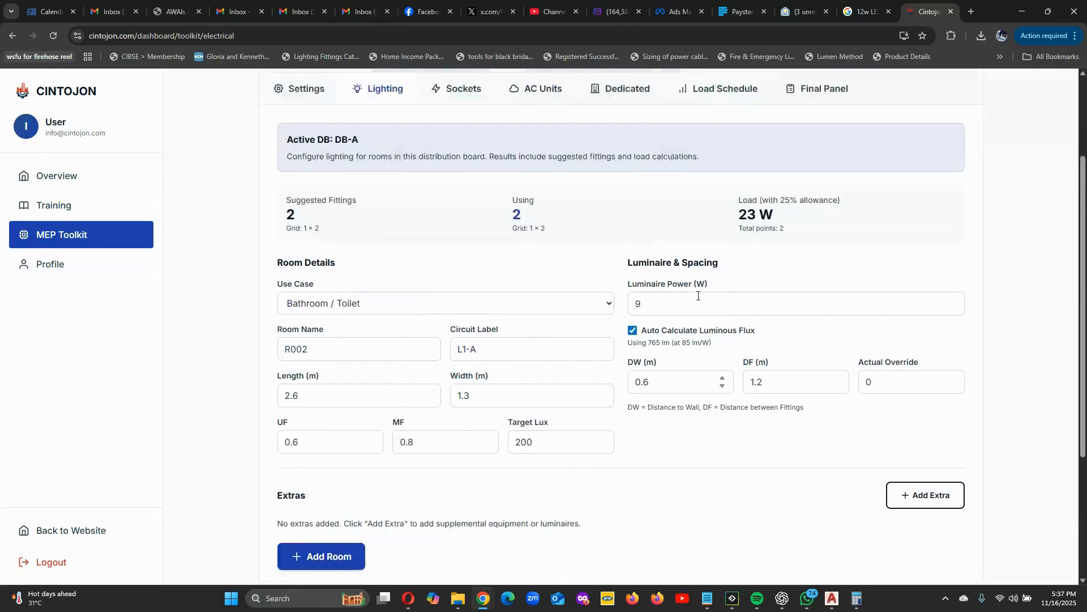
Switch to AutoCAD and place two round light fittings in the bathroom, one between the washbasin and toilet and one in the shower.
scroll(326, 243, "down", 2)
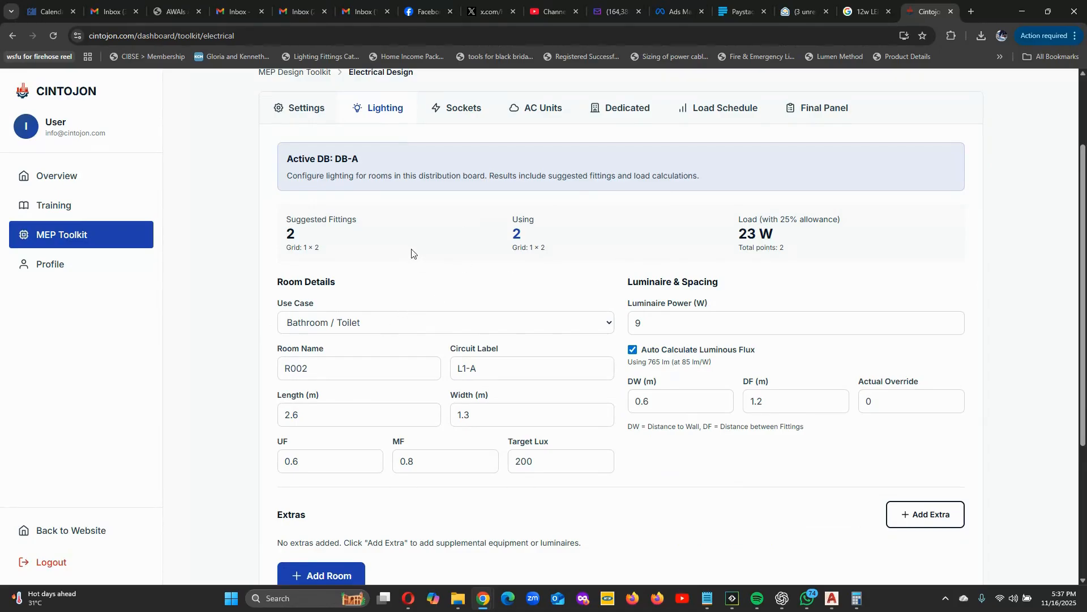
scroll(413, 253, "down", 2)
scroll(475, 464, "down", 1)
scroll(828, 509, "up", 1)
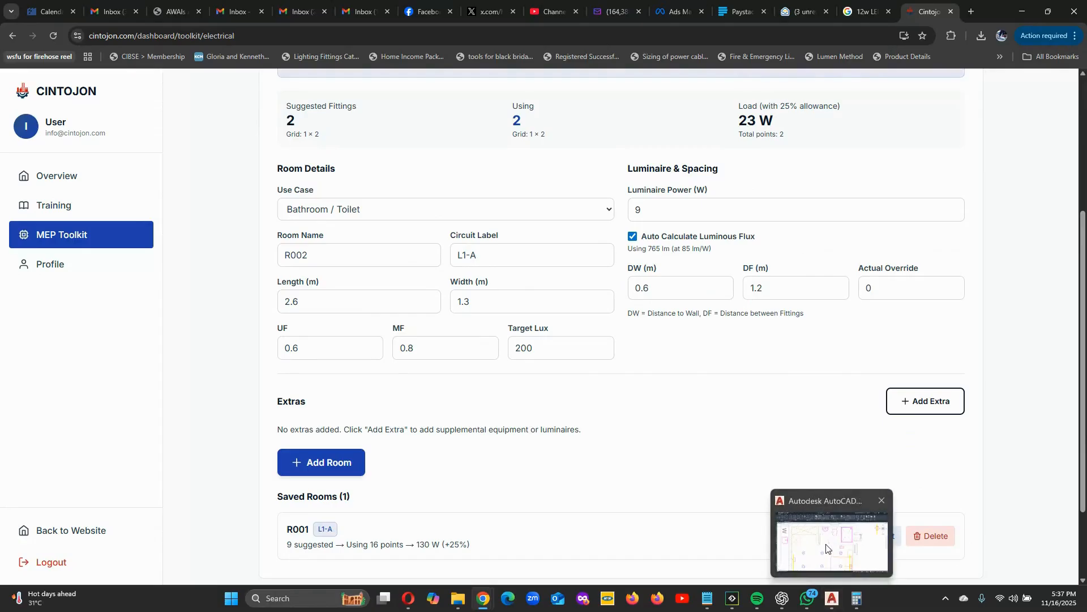
left_click(825, 547)
scroll(595, 260, "up", 2)
scroll(529, 226, "down", 2)
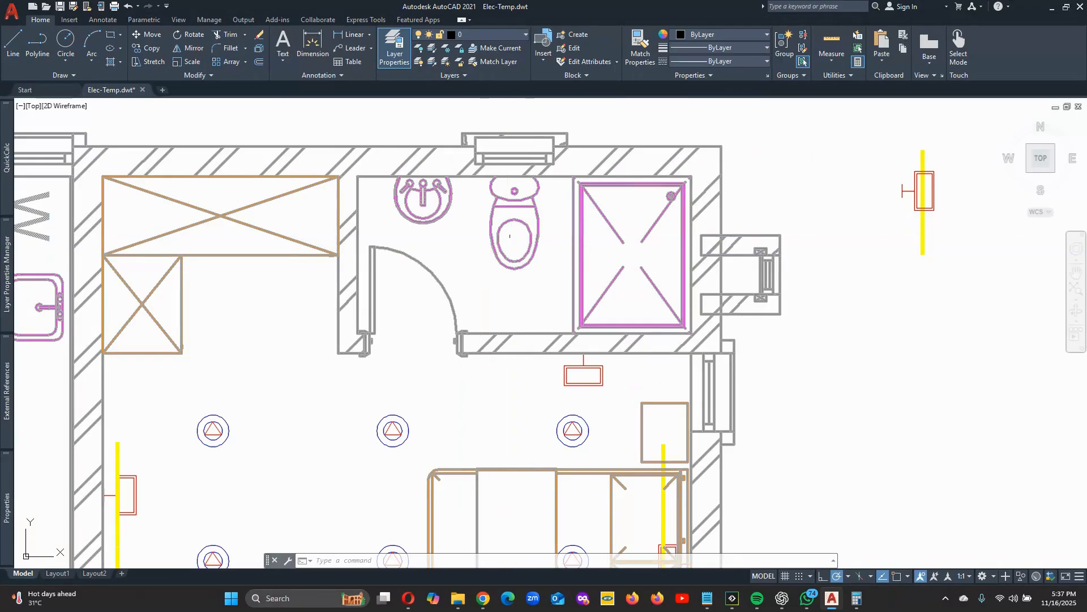
scroll(532, 250, "down", 2)
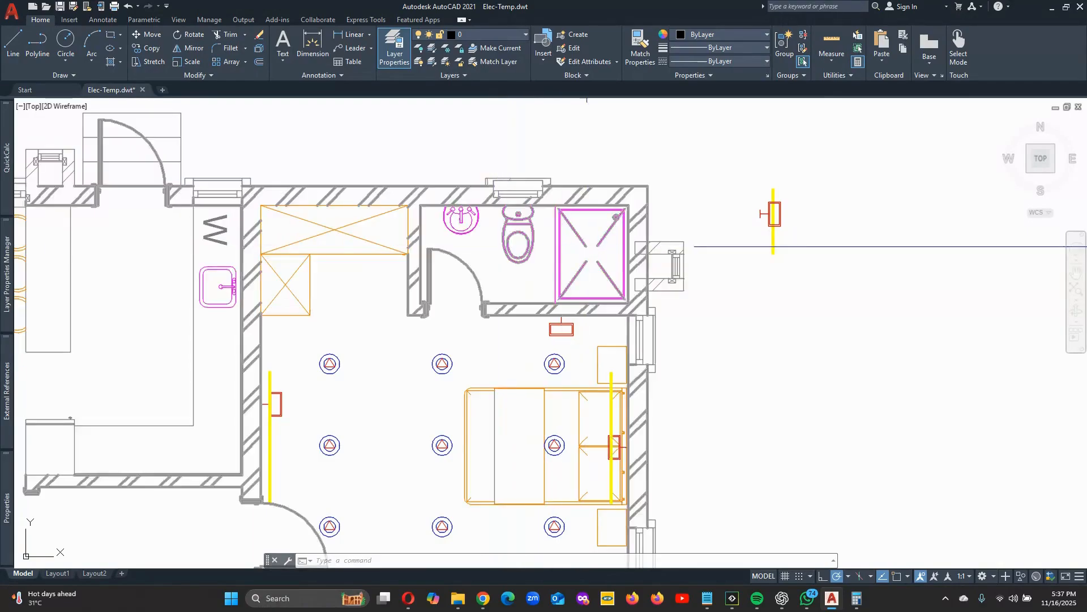
scroll(567, 238, "up", 2)
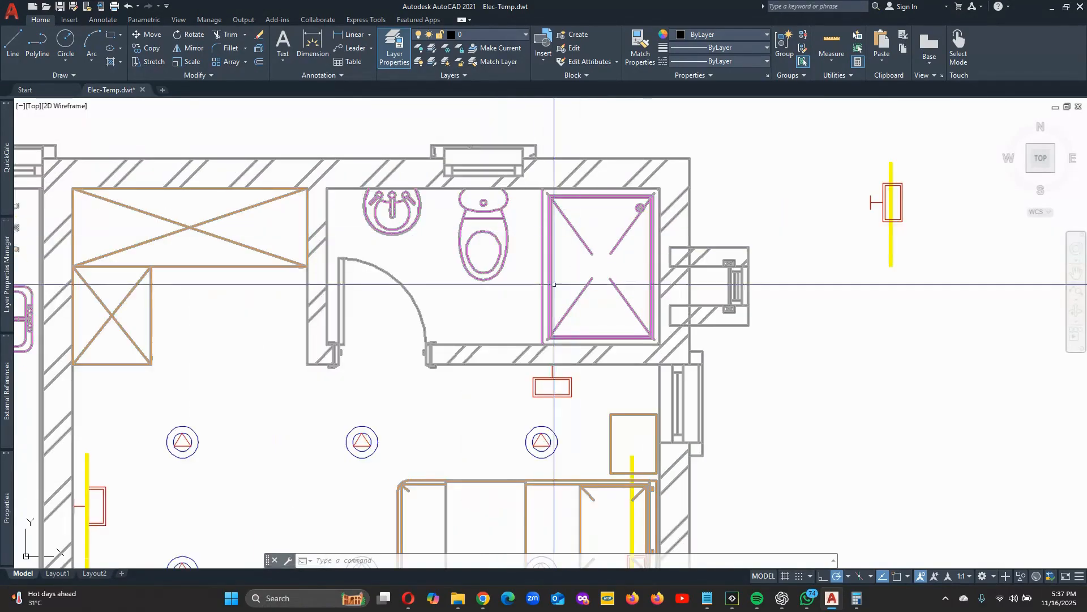
scroll(461, 261, "down", 3)
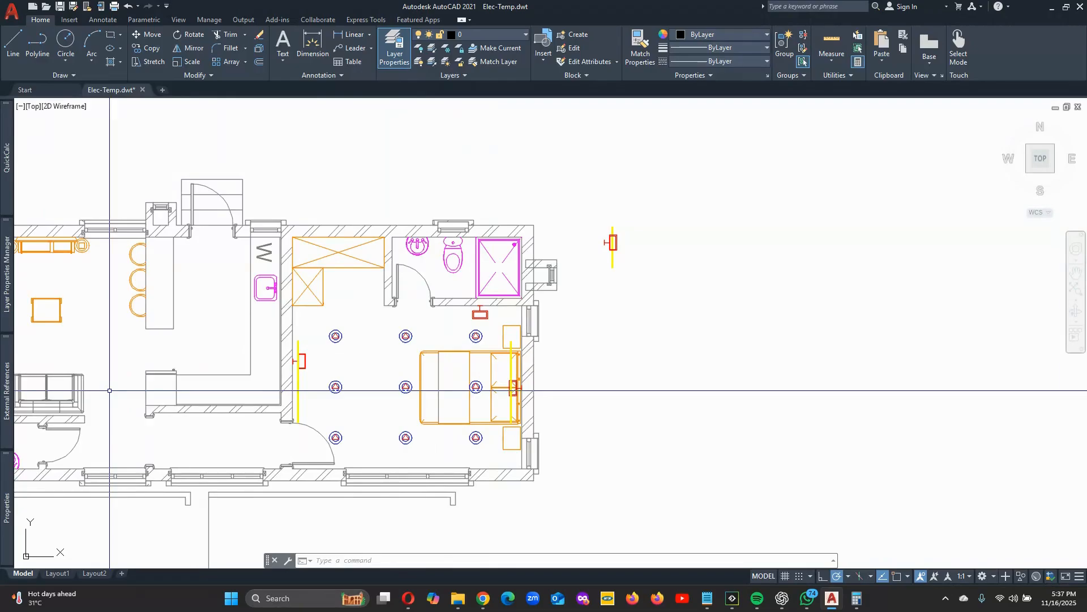
scroll(475, 235, "up", 4)
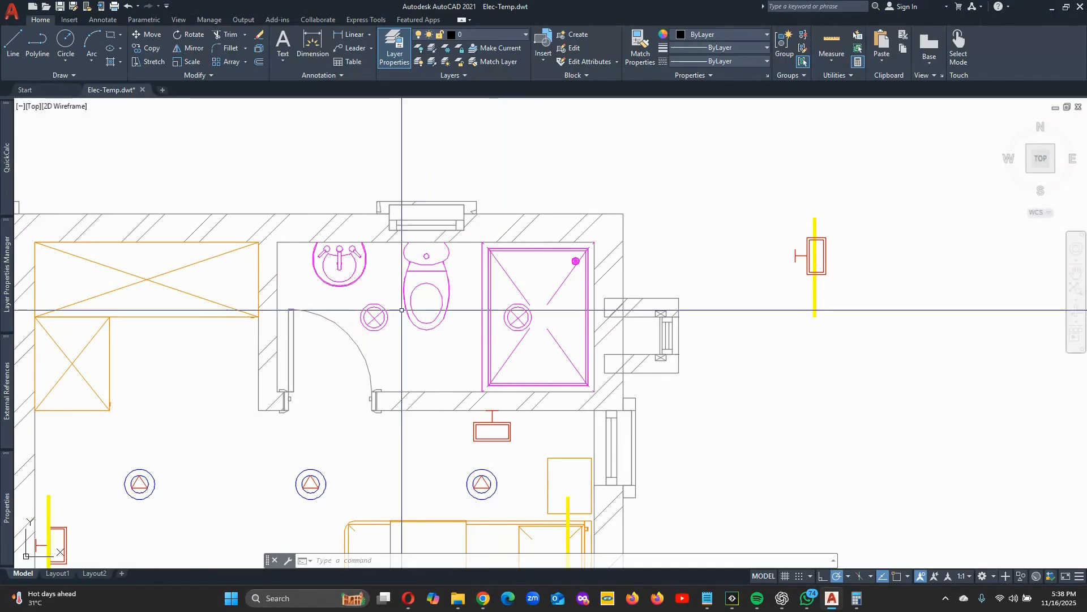
scroll(509, 272, "down", 2)
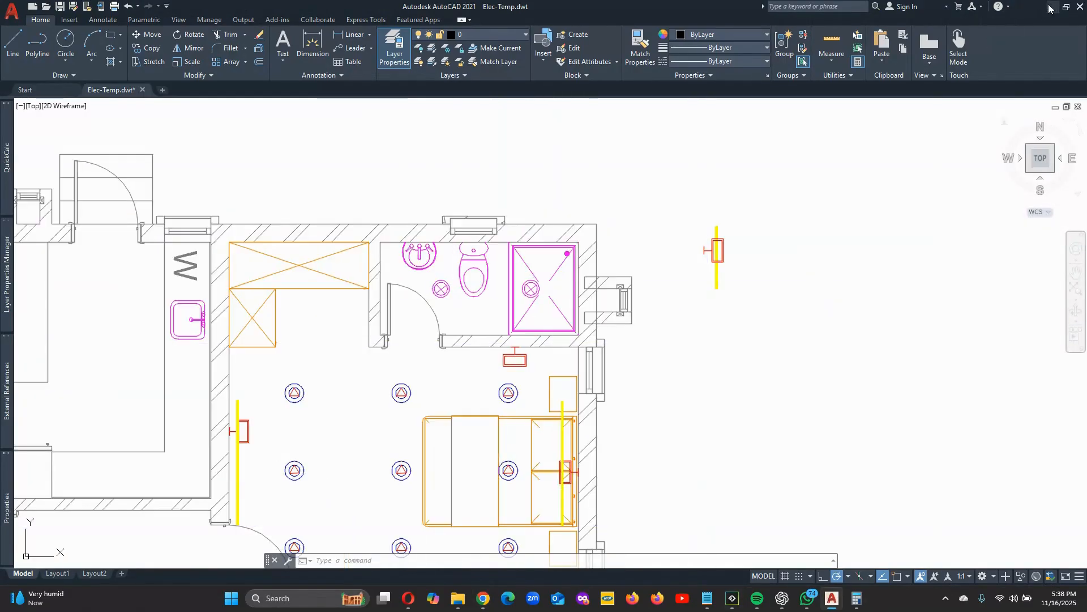
Switch back to Cintojon and add bathroom R002 to the saved lighting rooms.
left_click(1050, 8)
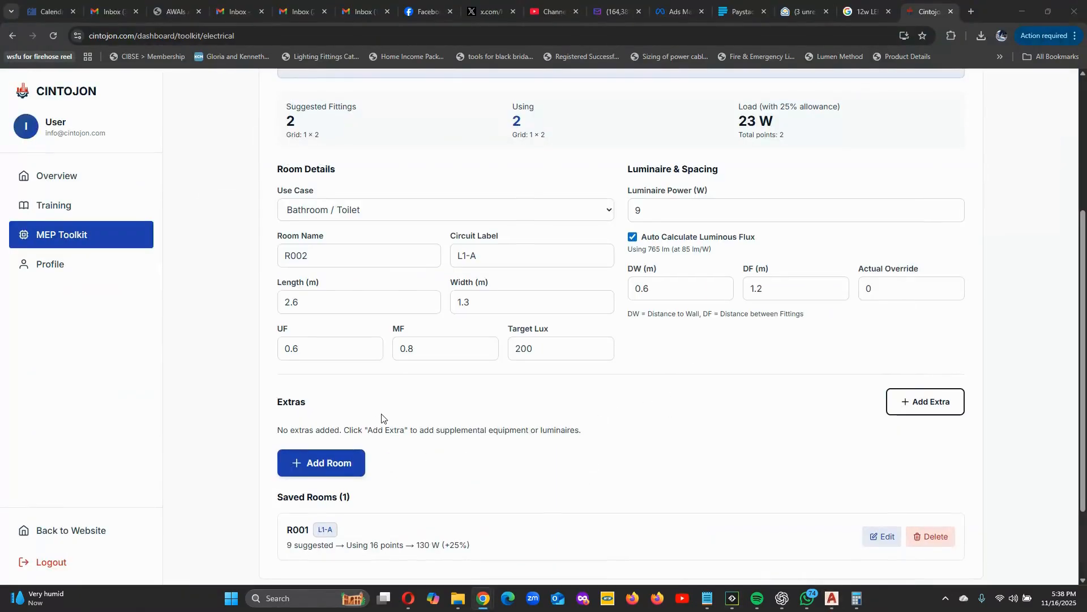
scroll(381, 418, "up", 3)
scroll(881, 407, "down", 1)
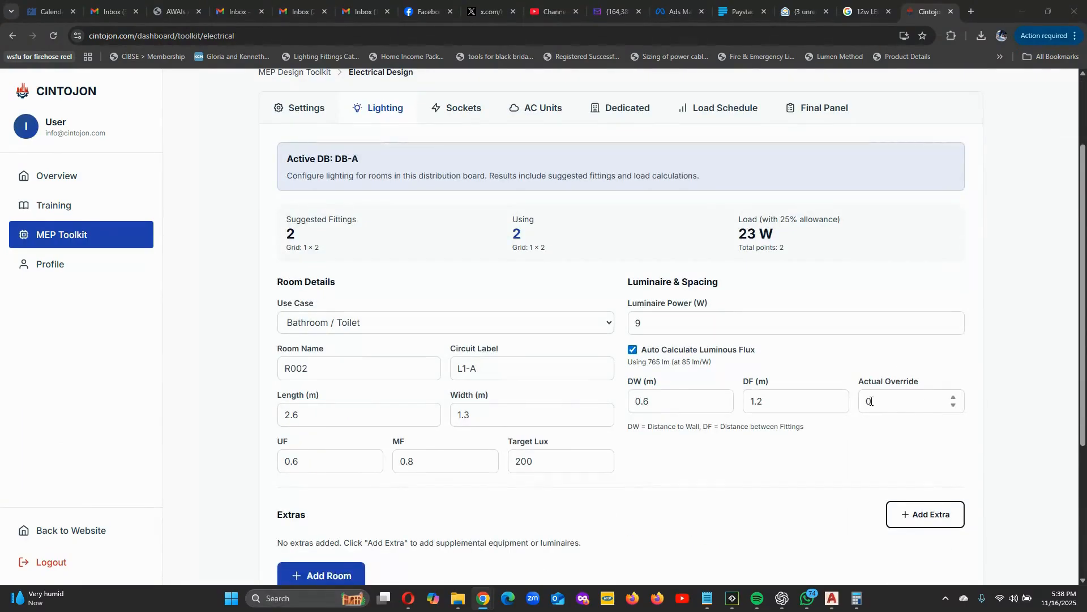
scroll(736, 447, "down", 1)
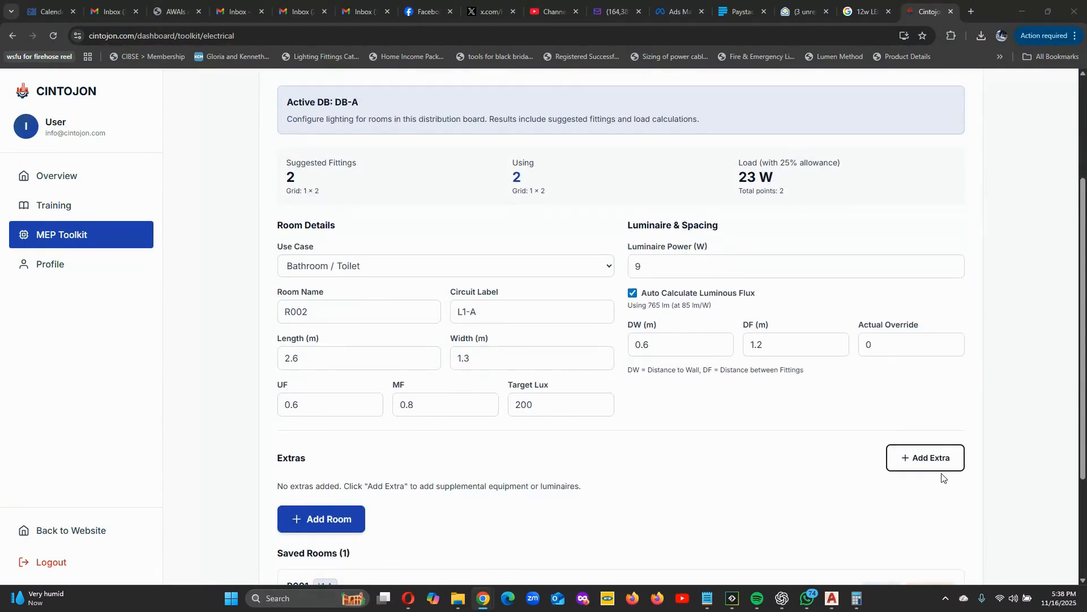
scroll(804, 439, "up", 3)
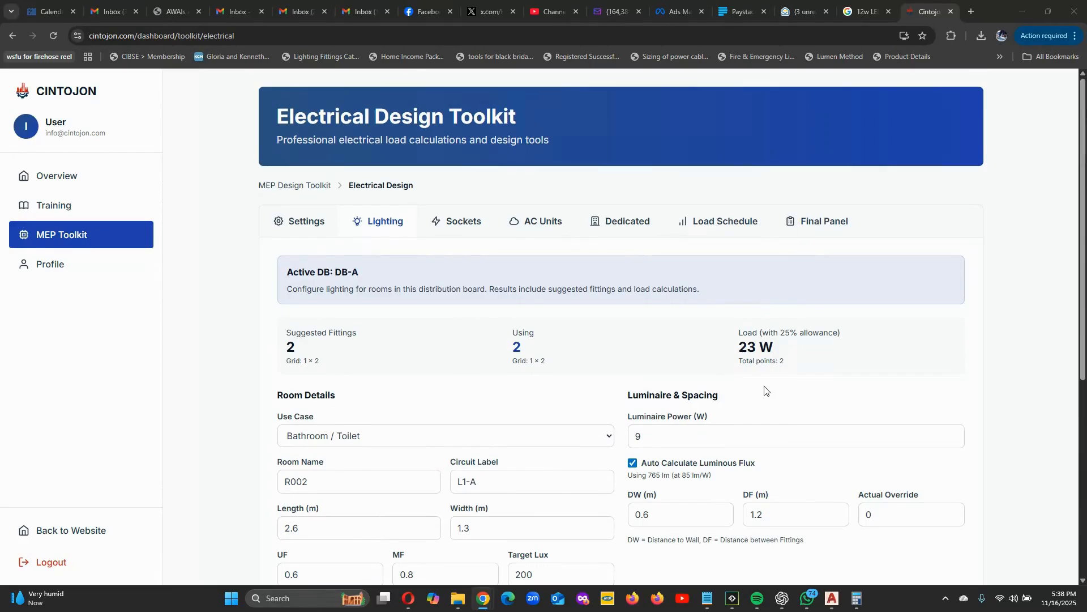
scroll(692, 296, "down", 3)
scroll(283, 459, "down", 2)
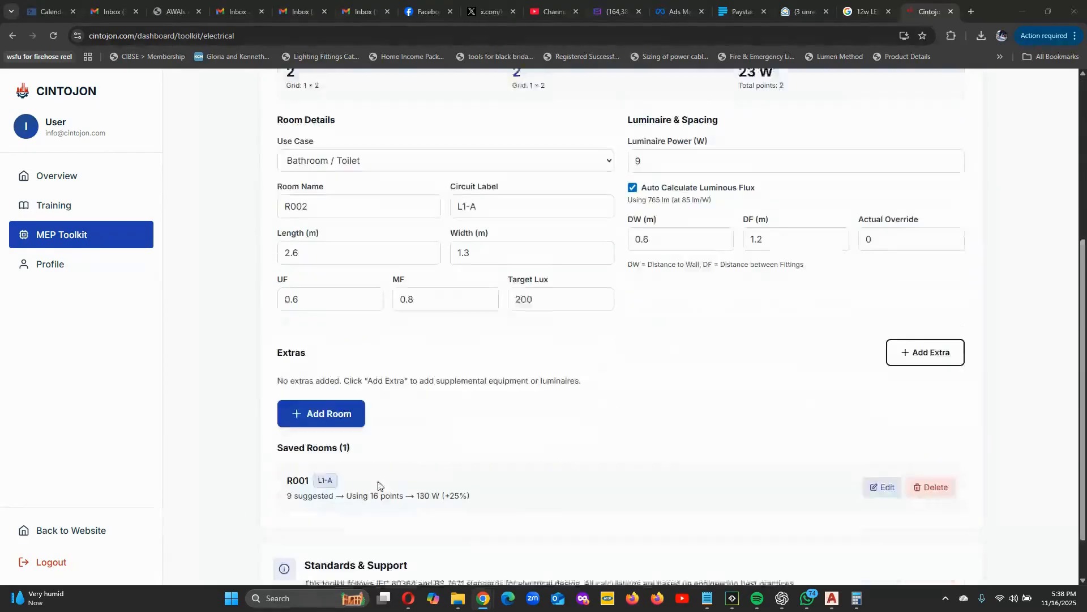
left_click(309, 406)
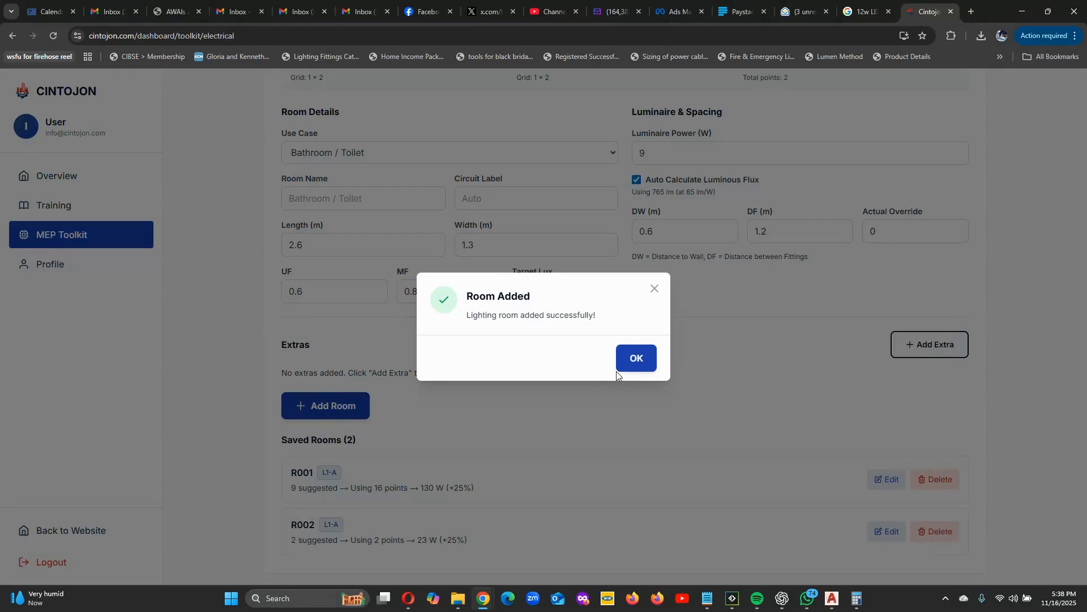
left_click(635, 357)
scroll(473, 442, "down", 2)
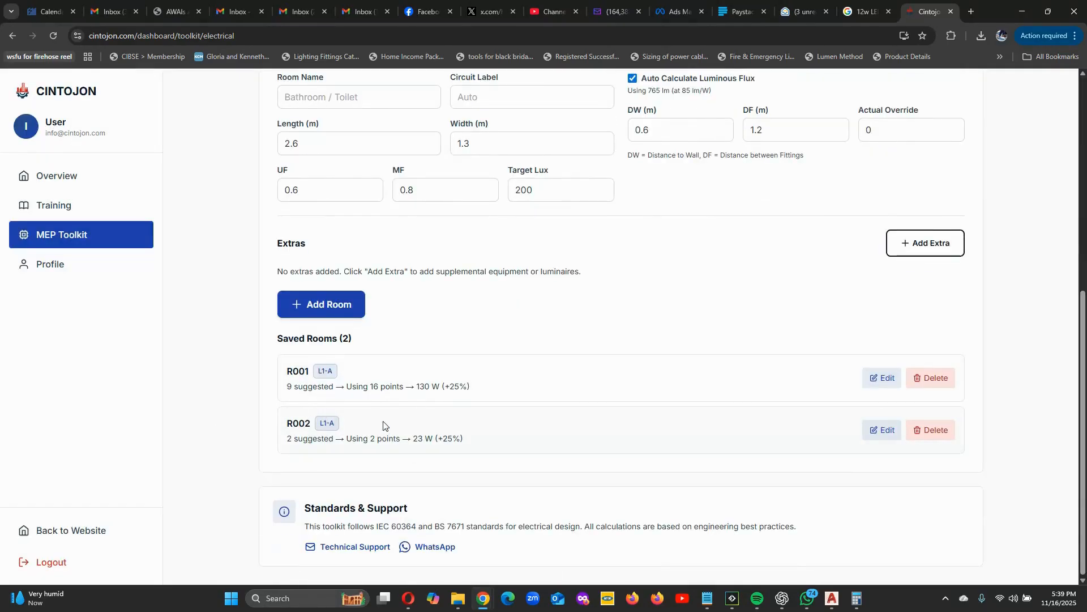
scroll(469, 301, "up", 1)
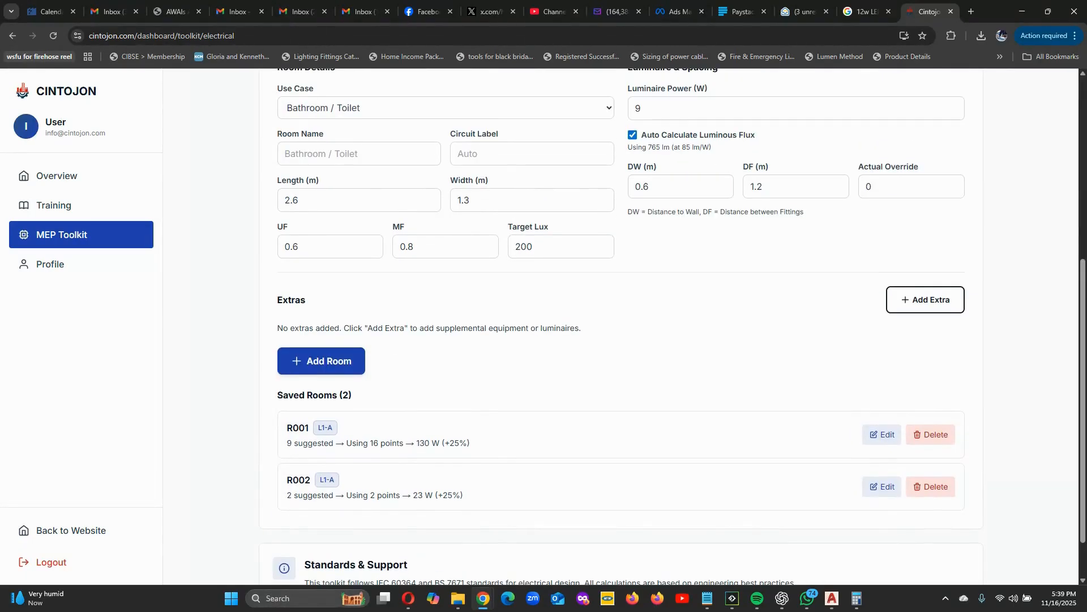